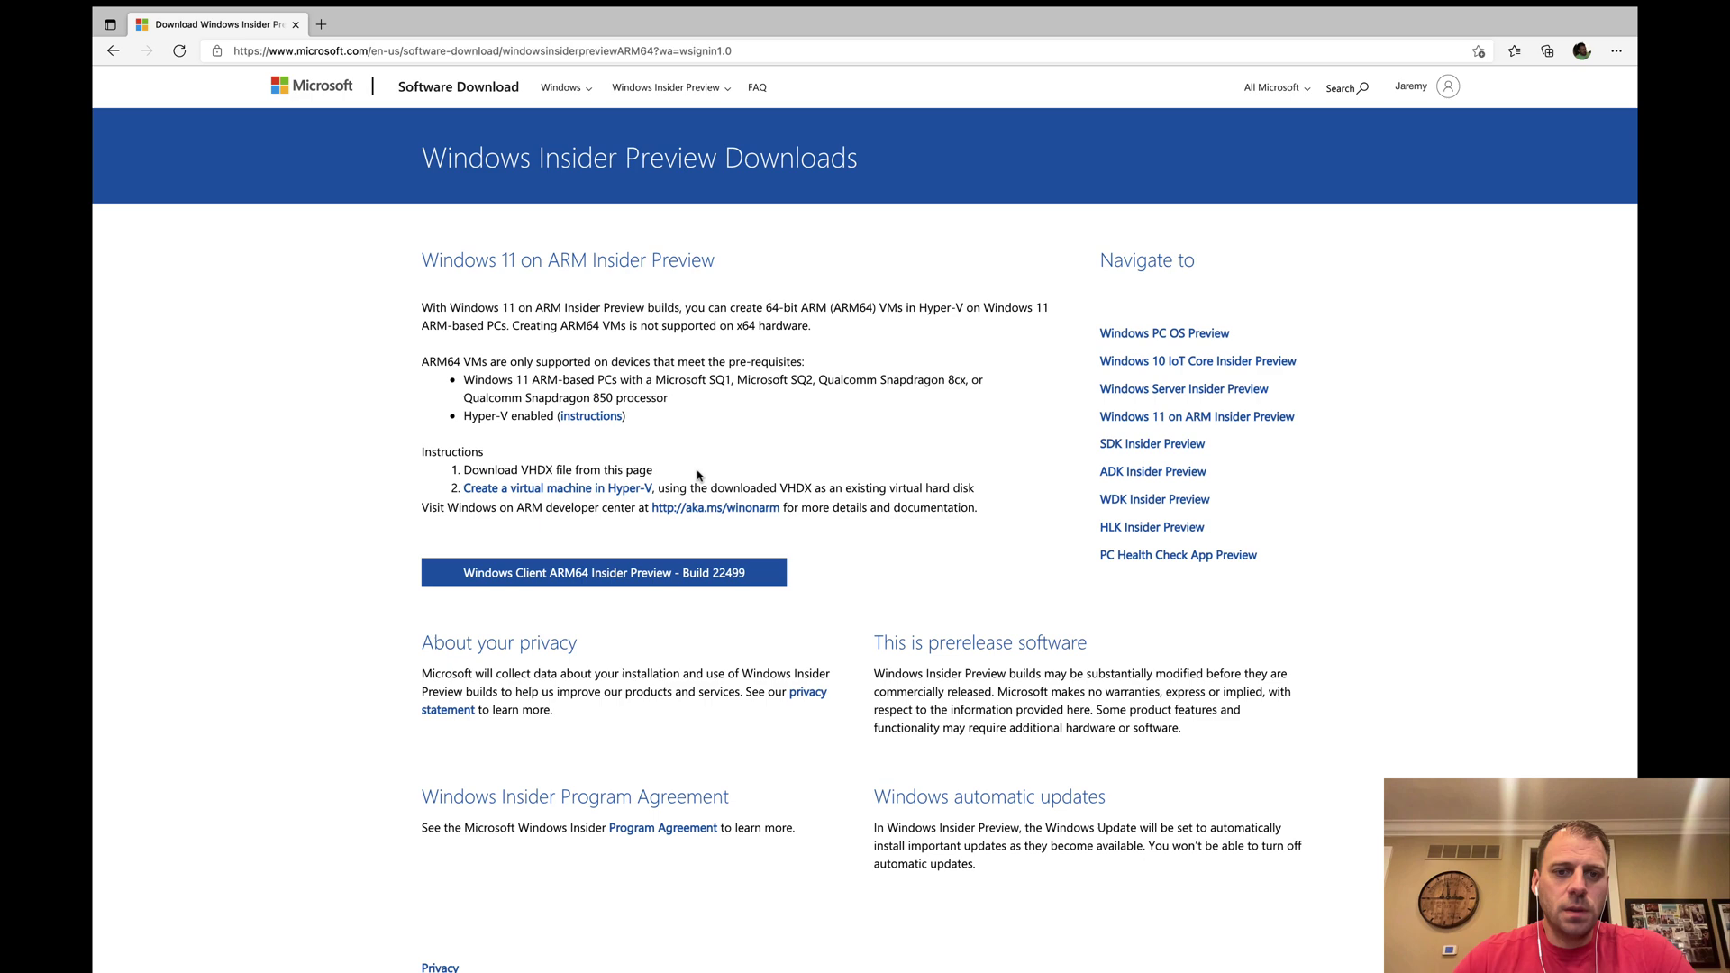
Download the Windows 11 ARM64 Insider Preview VHDX and confirm it is in Downloads
left_click(628, 574)
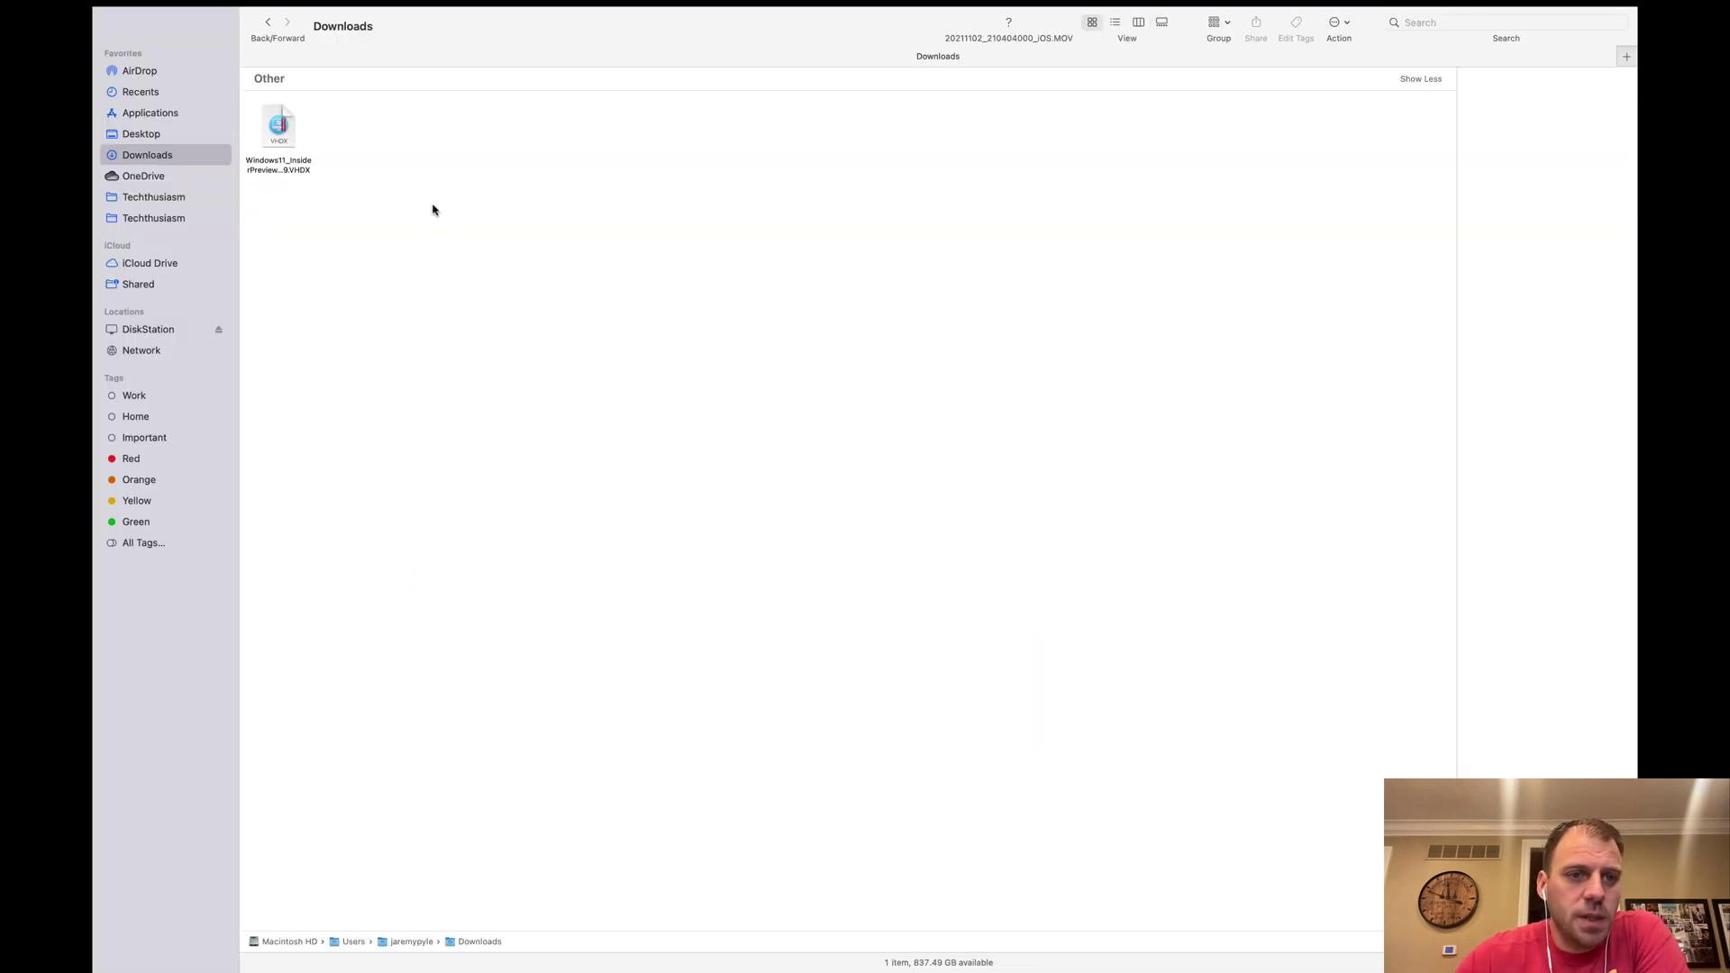
left_click(279, 130)
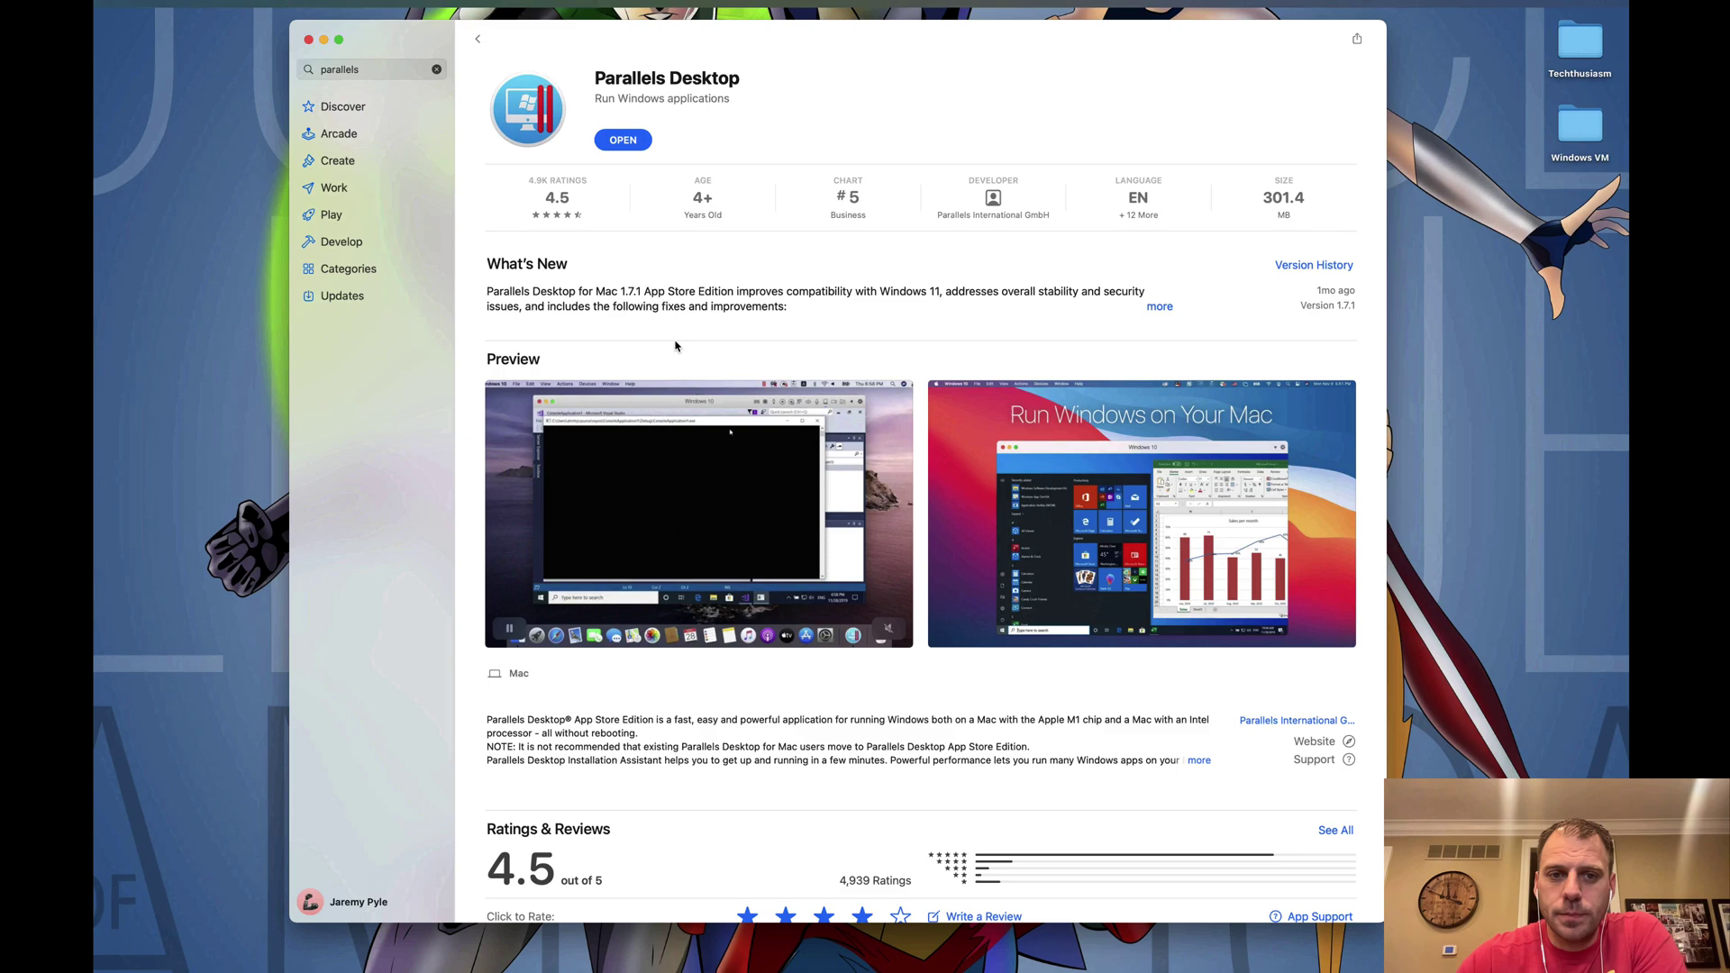
key("F4")
Launch Parallels Desktop and create a new VM from the detected Windows 11 VHDX image
left_click(877, 590)
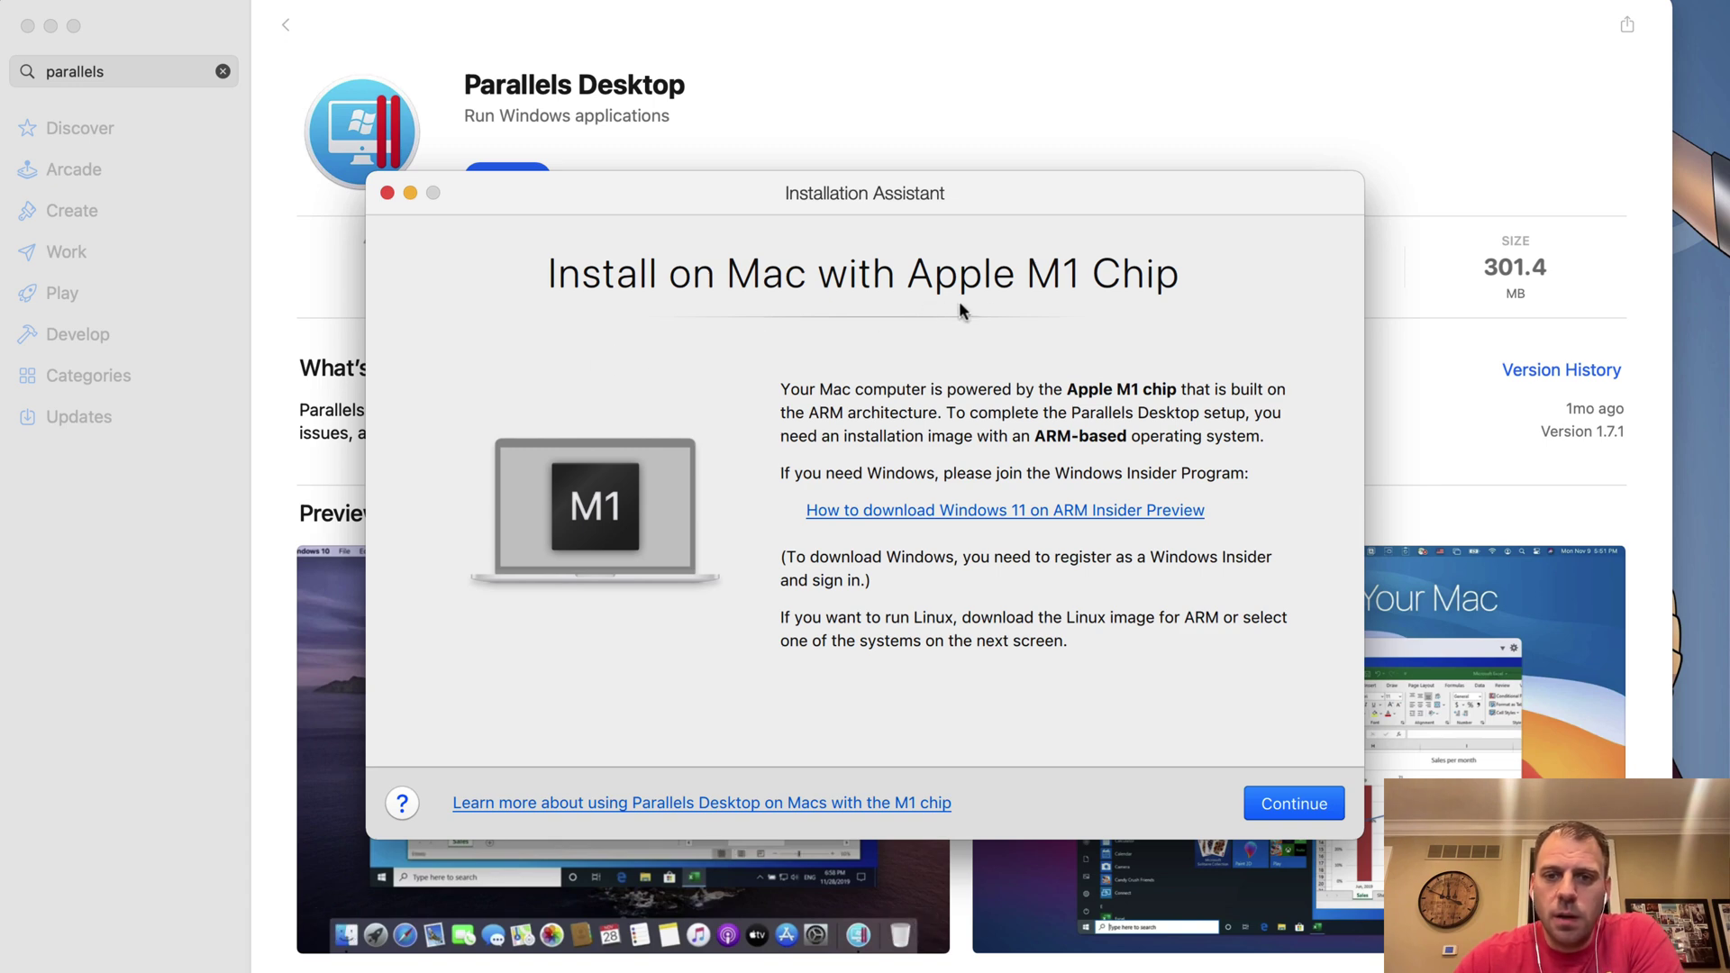
key("super+alt+h")
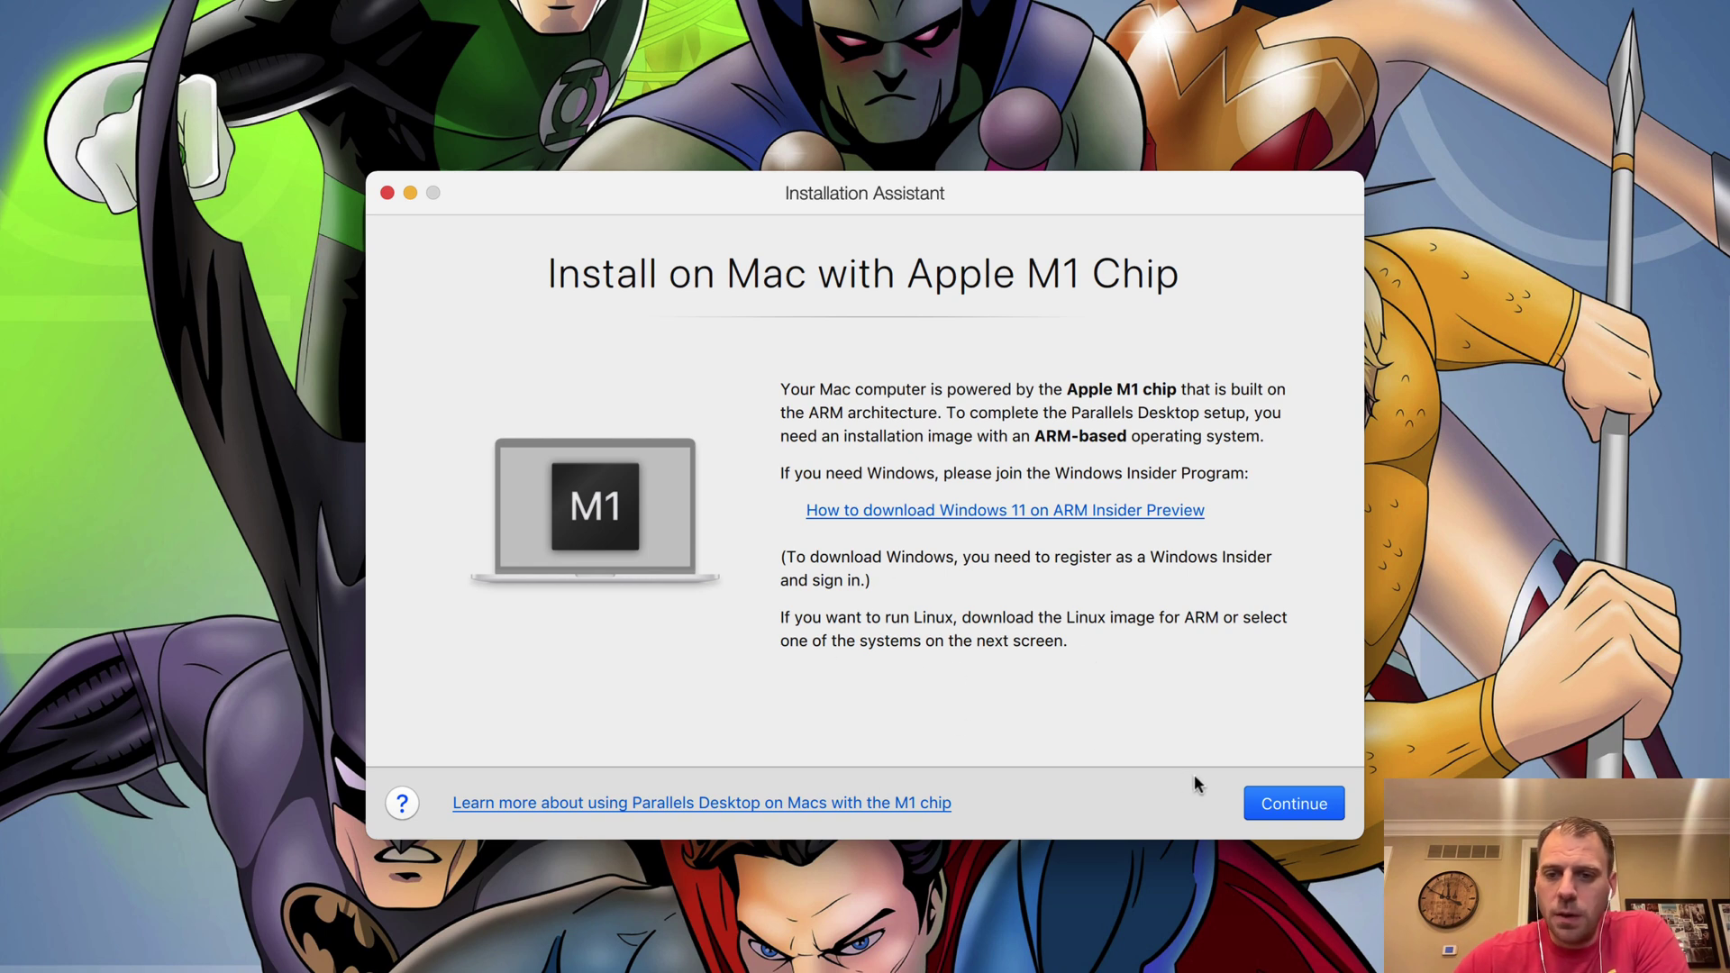
left_click(1292, 803)
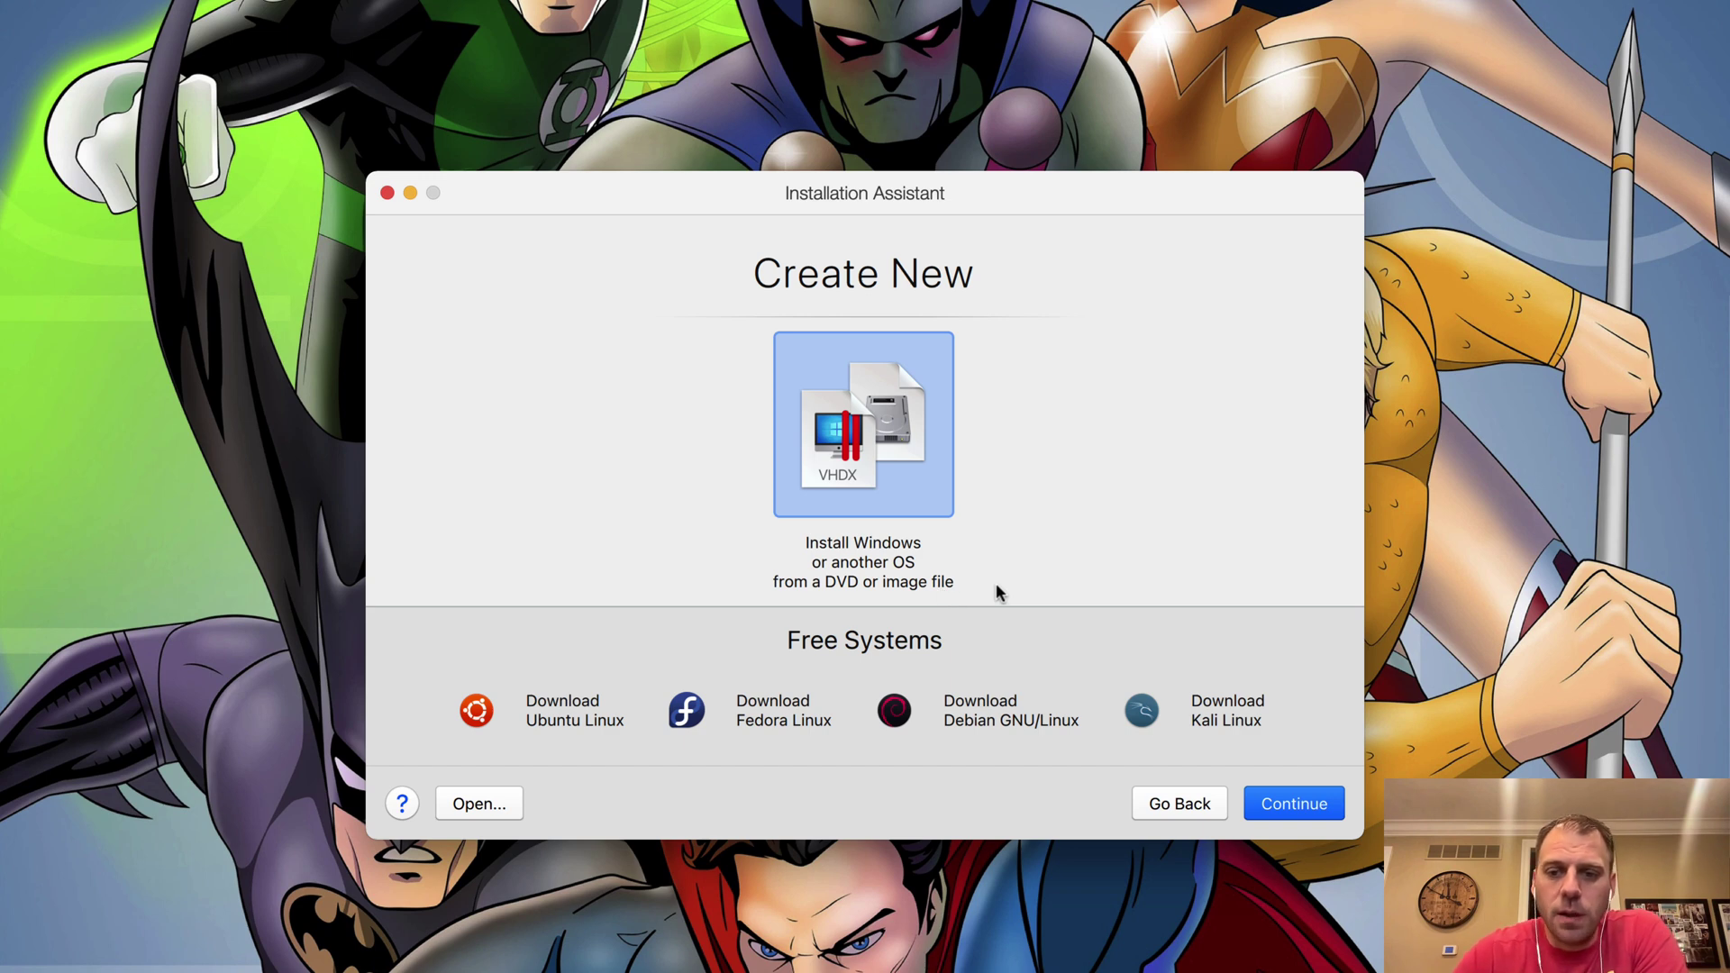
left_click(1303, 811)
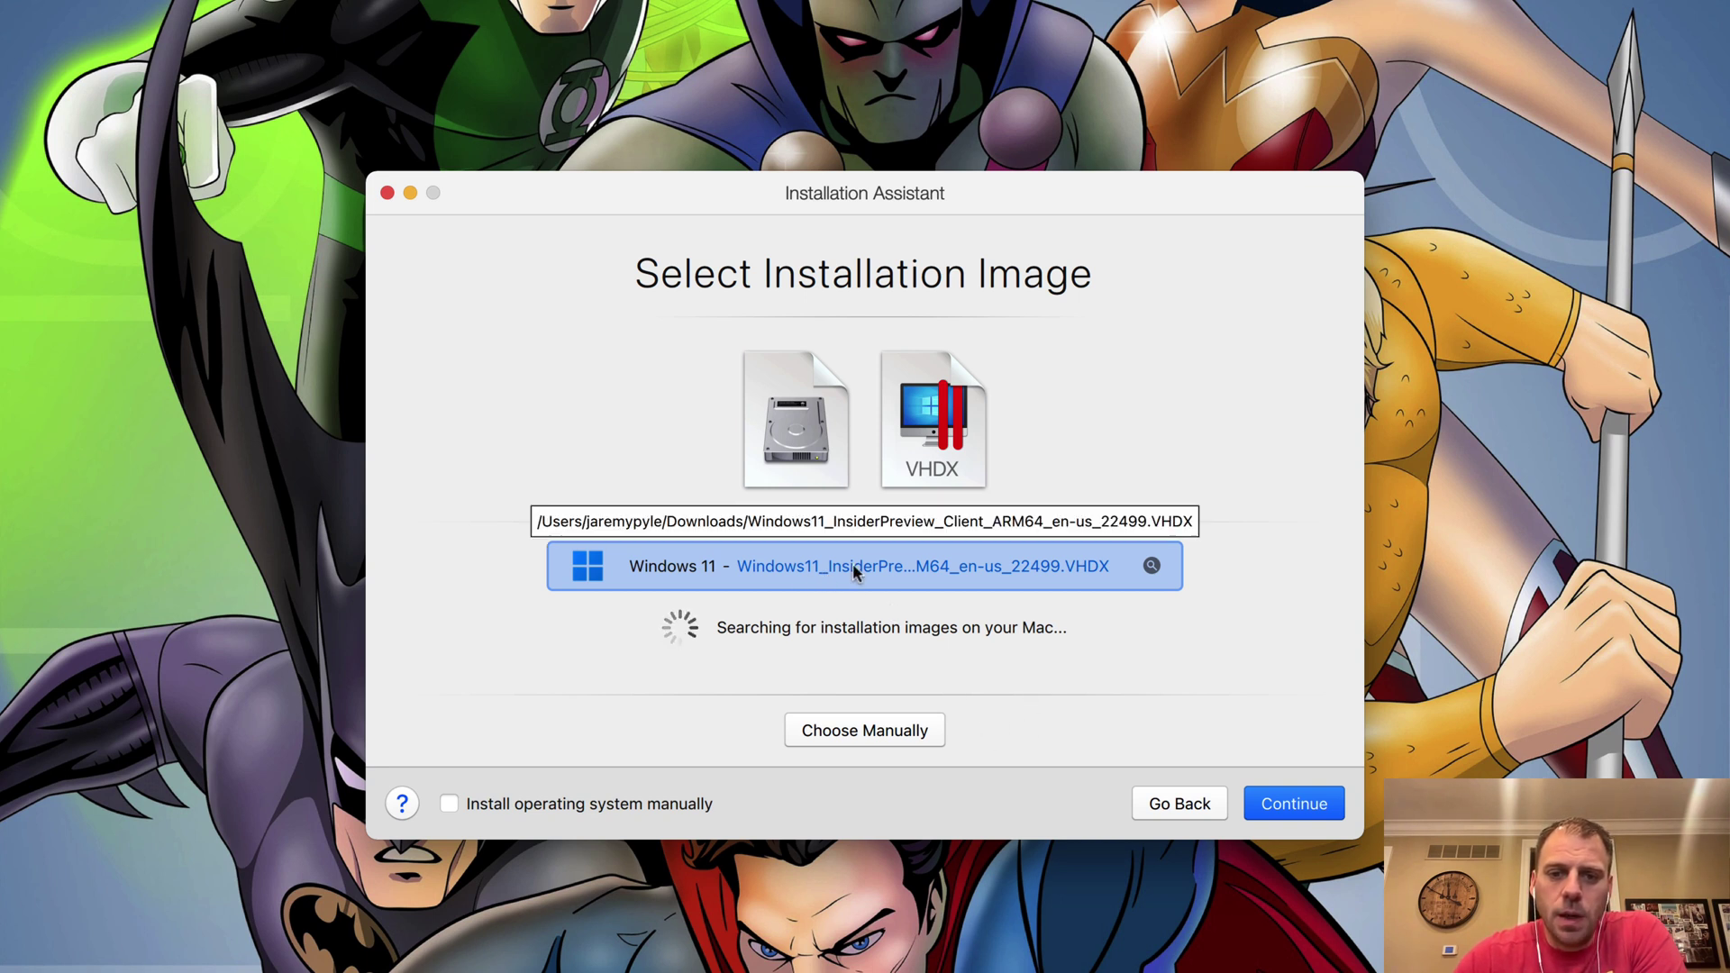
left_click(1294, 808)
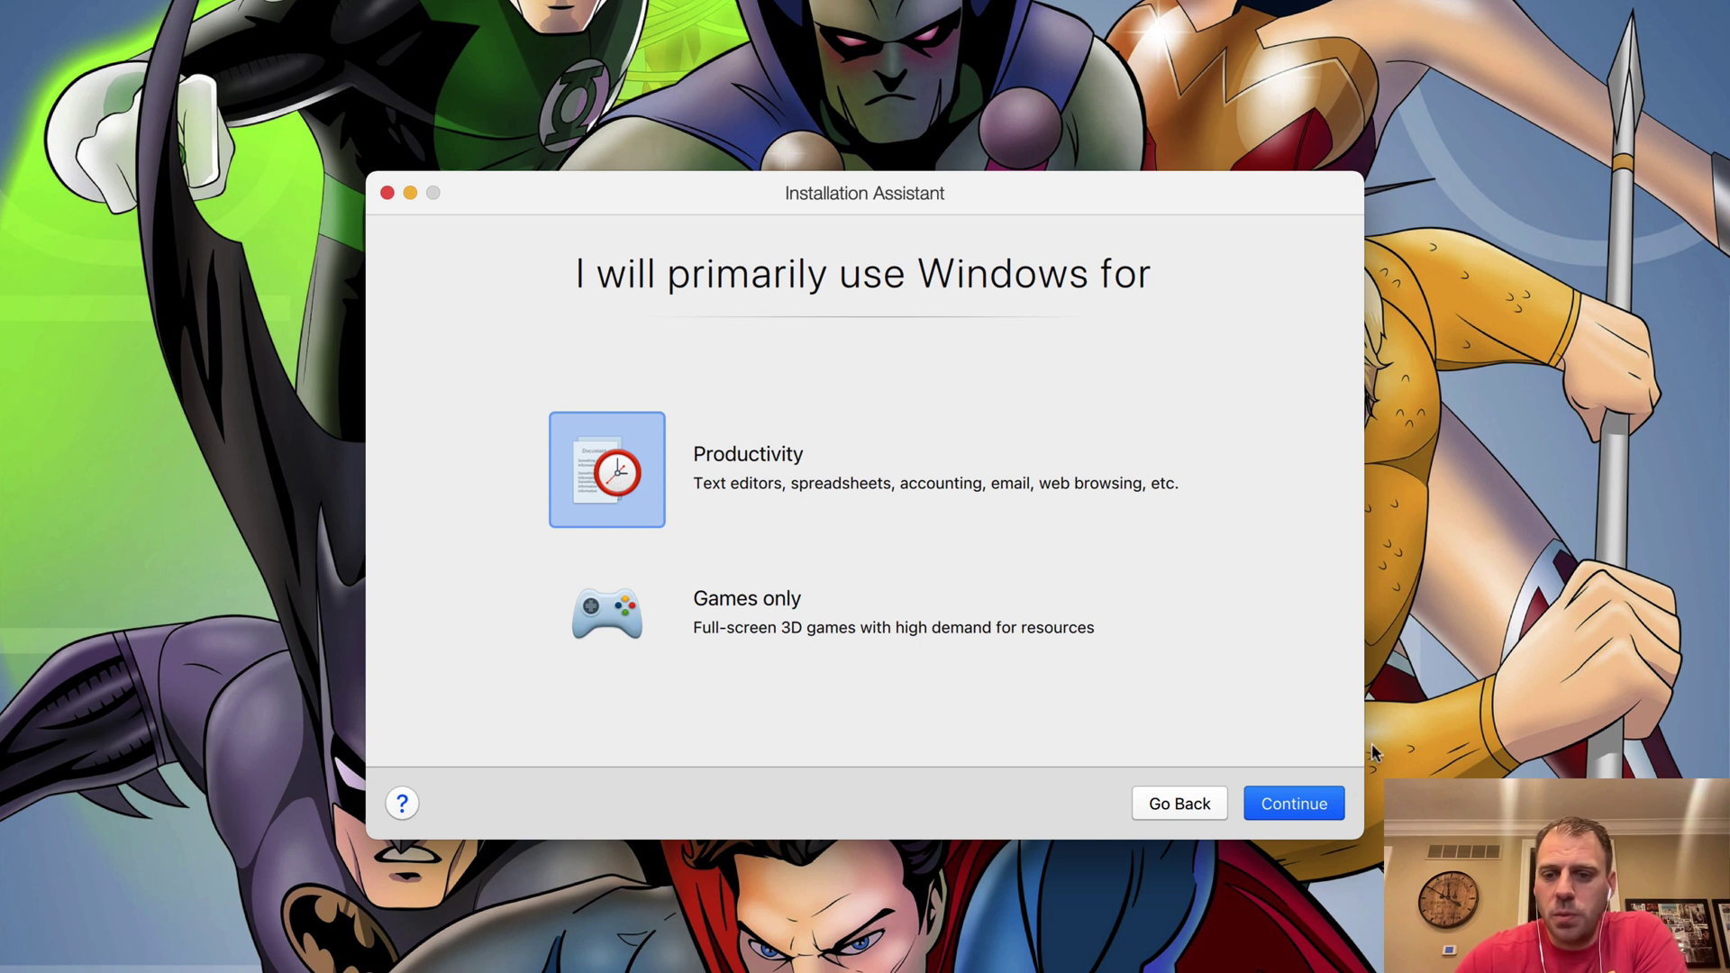
Choose Productivity, name it 'Windows 11 VM', save to Desktop/Windows VM, and customize before installing
left_click(1290, 801)
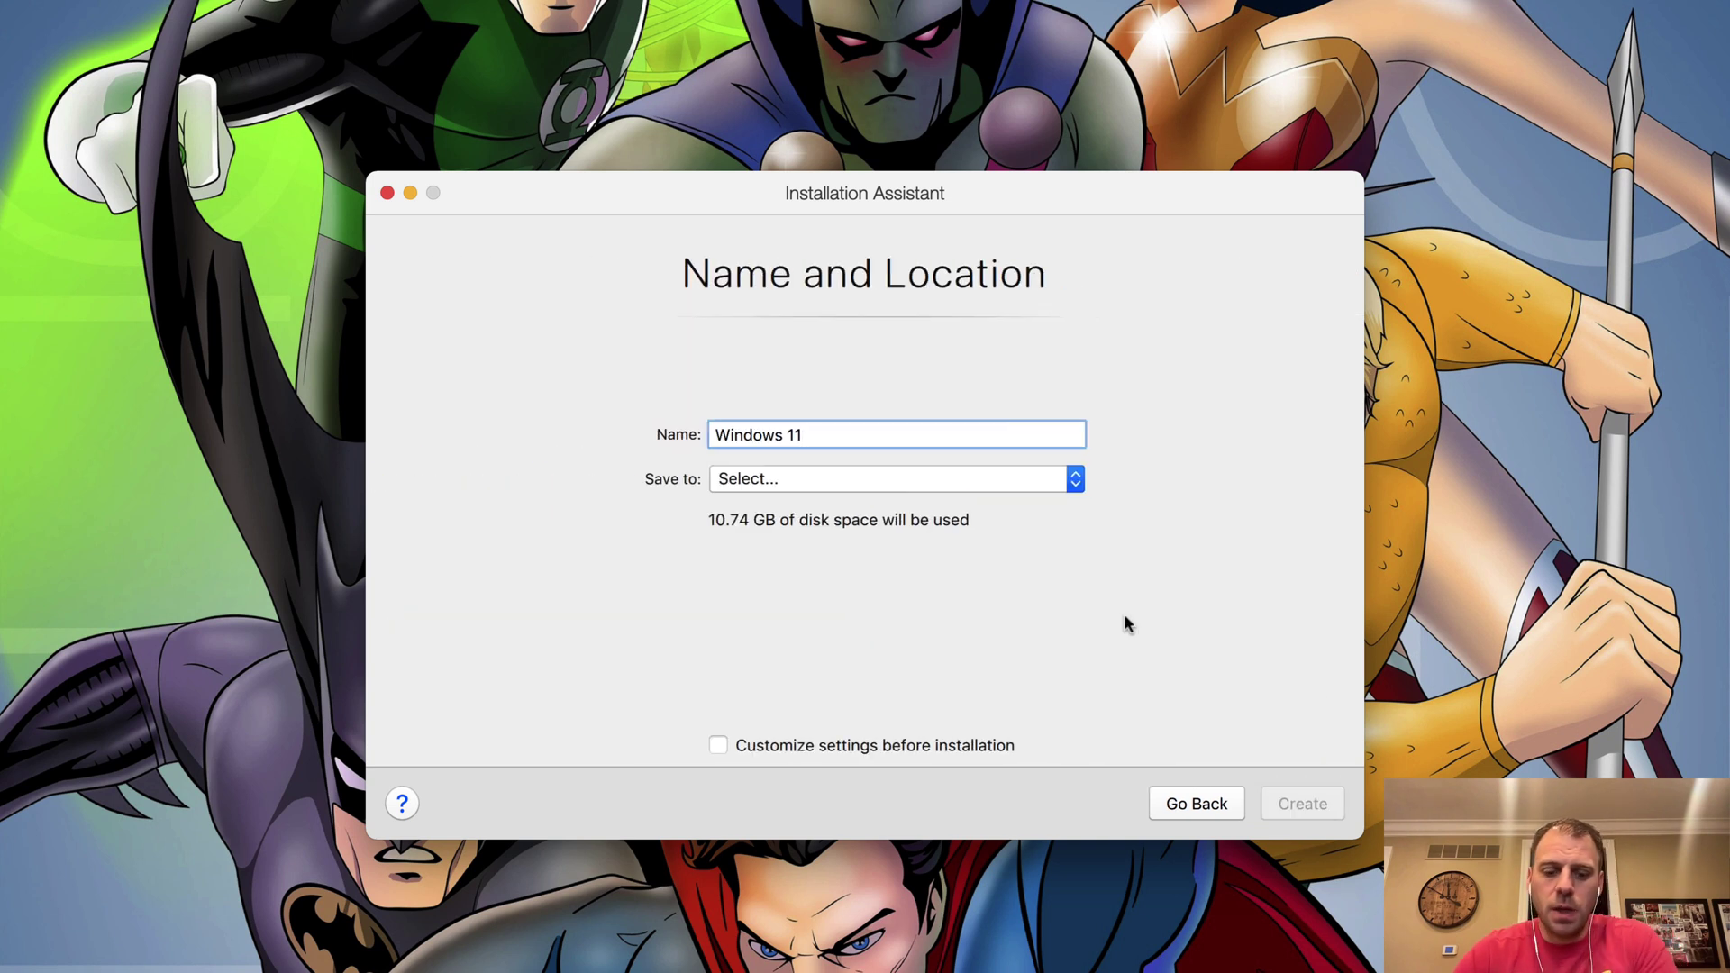
type("VM")
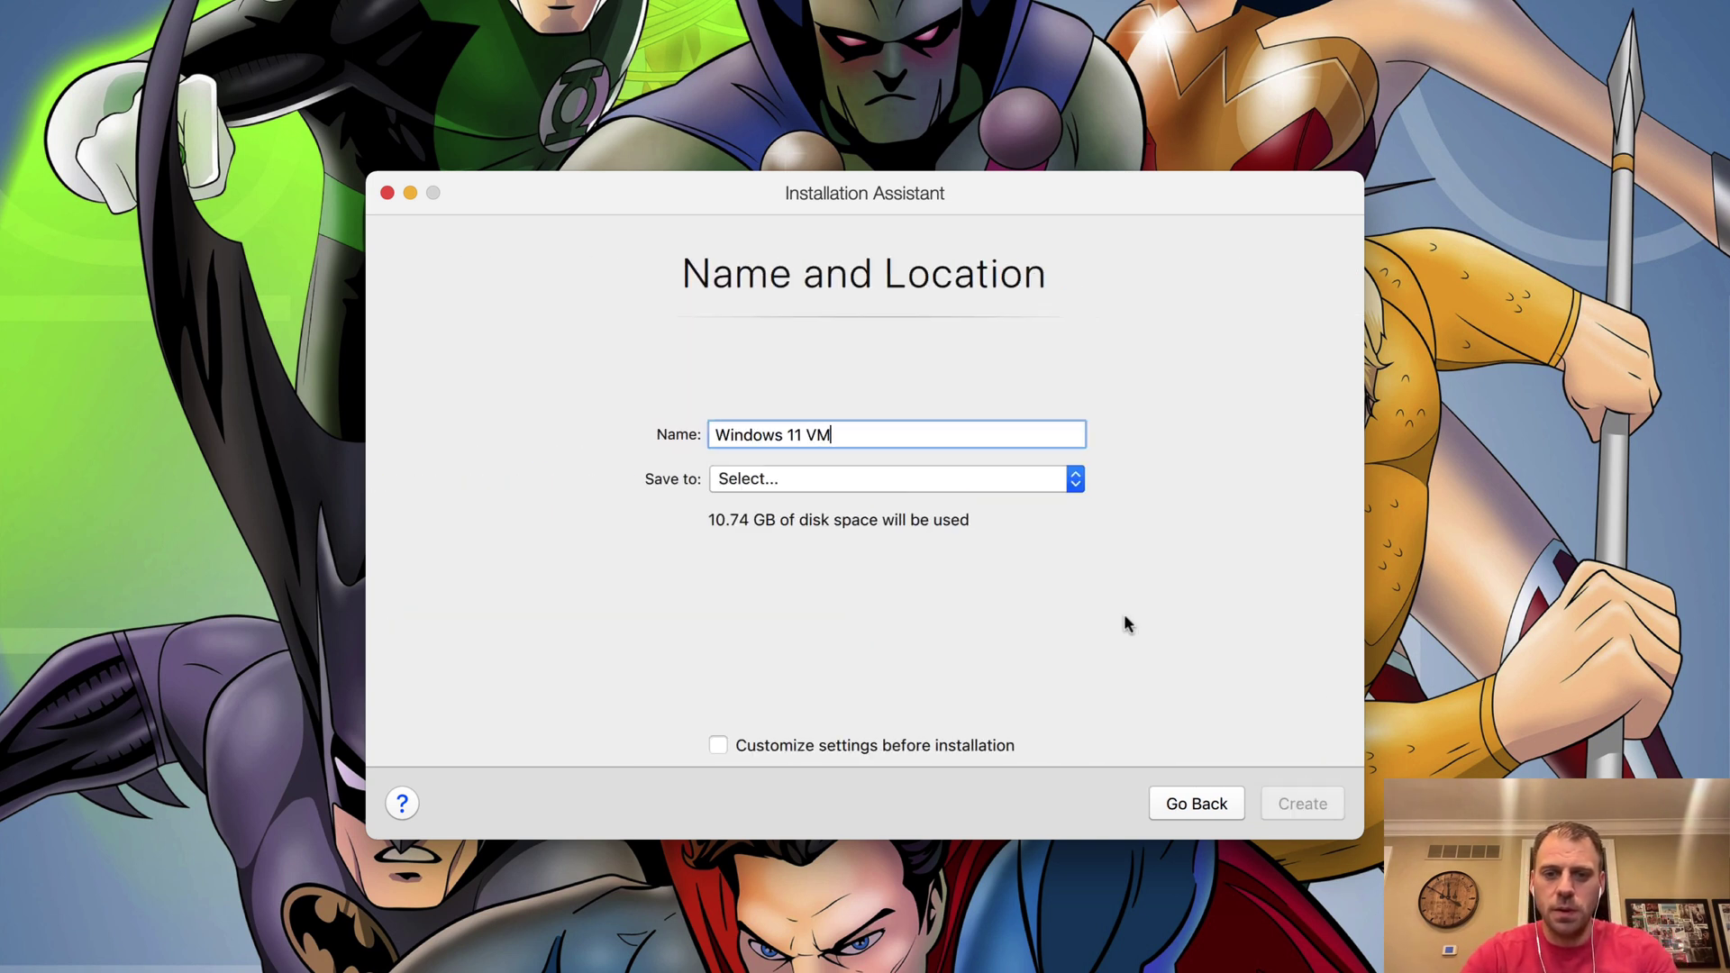
left_click(1075, 480)
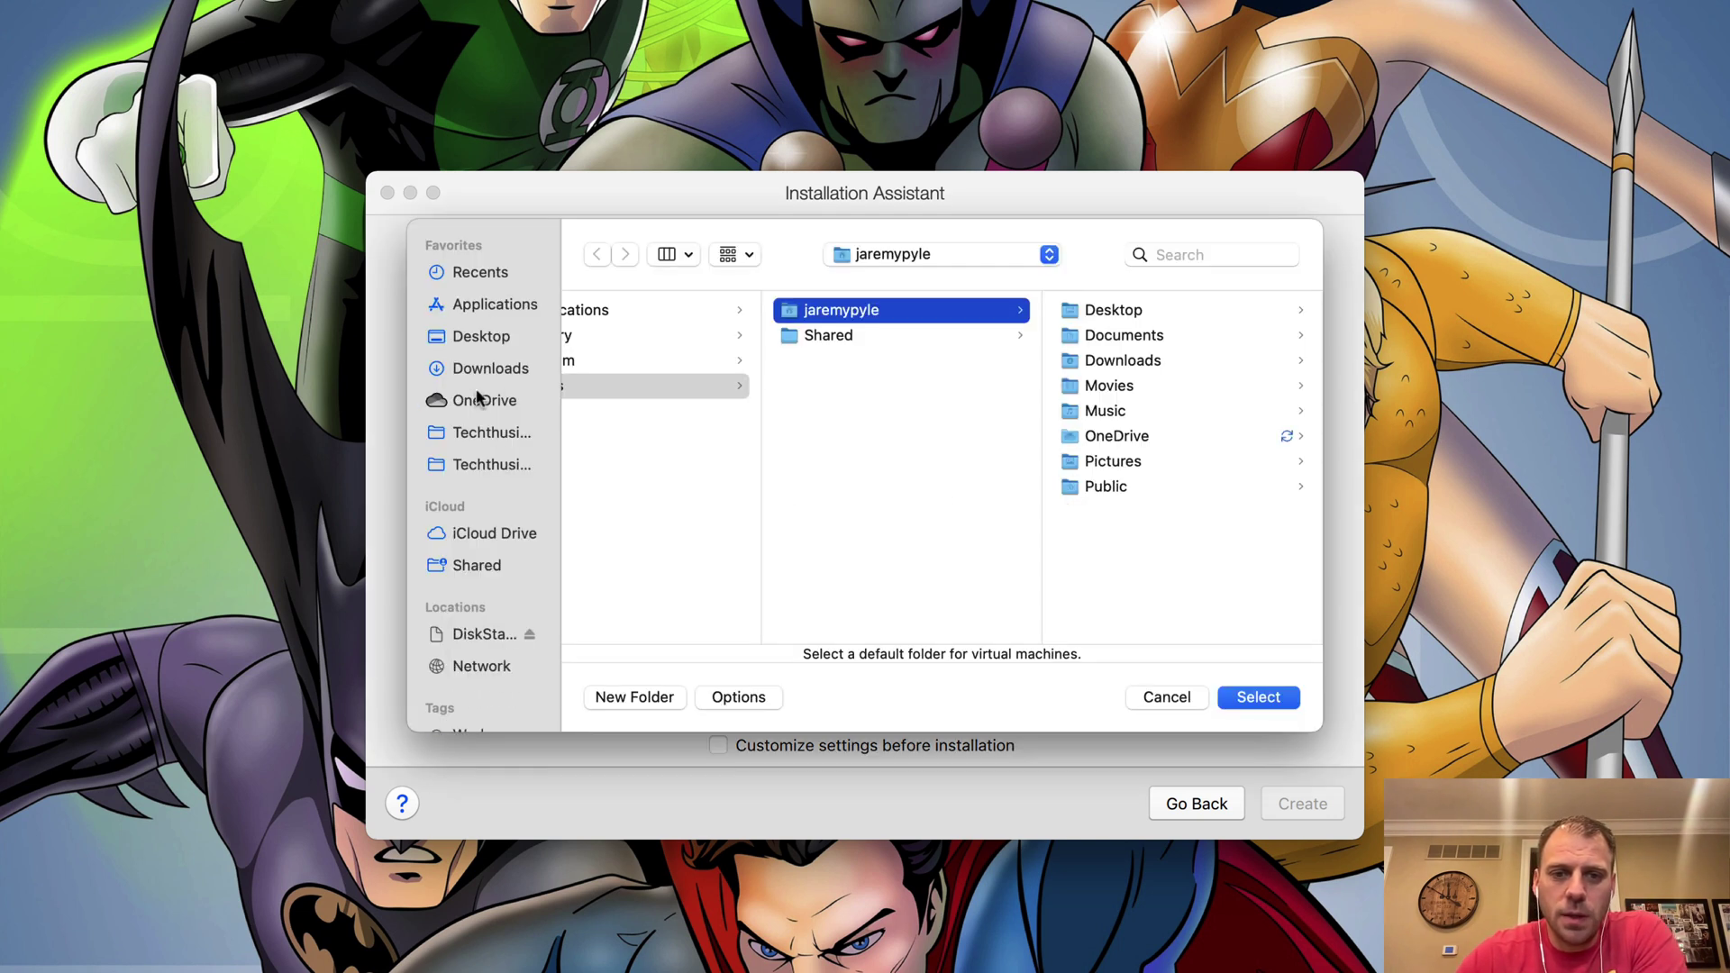
left_click(487, 338)
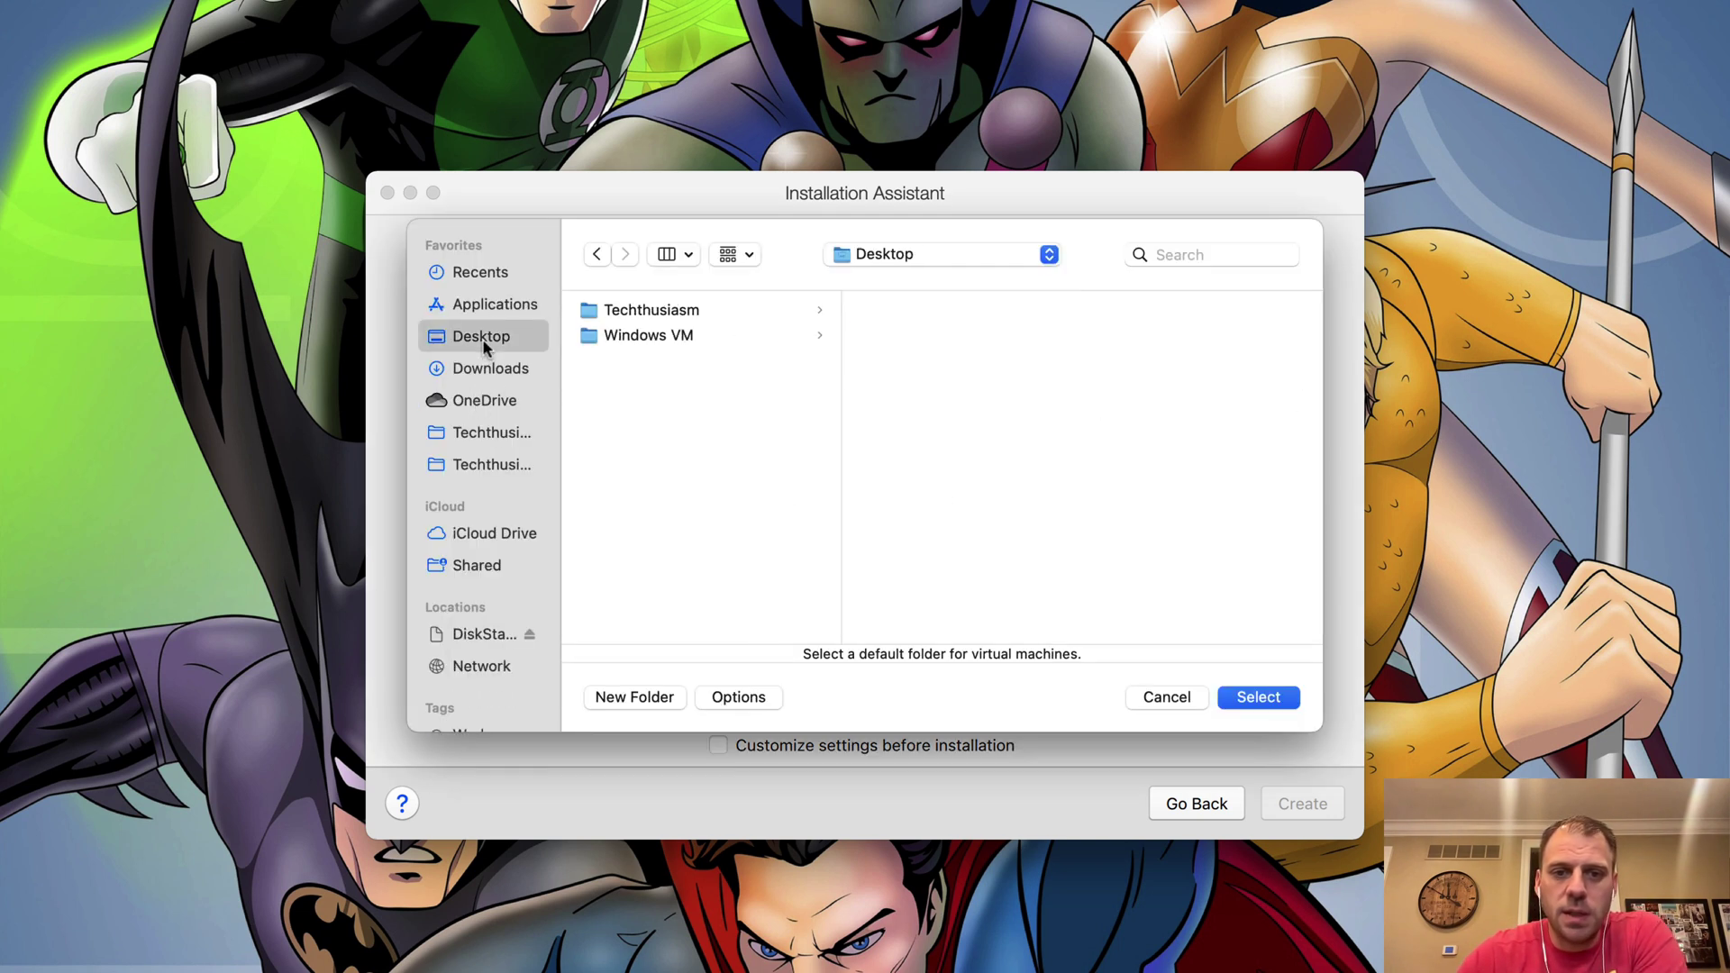
left_click(644, 335)
left_click(1262, 697)
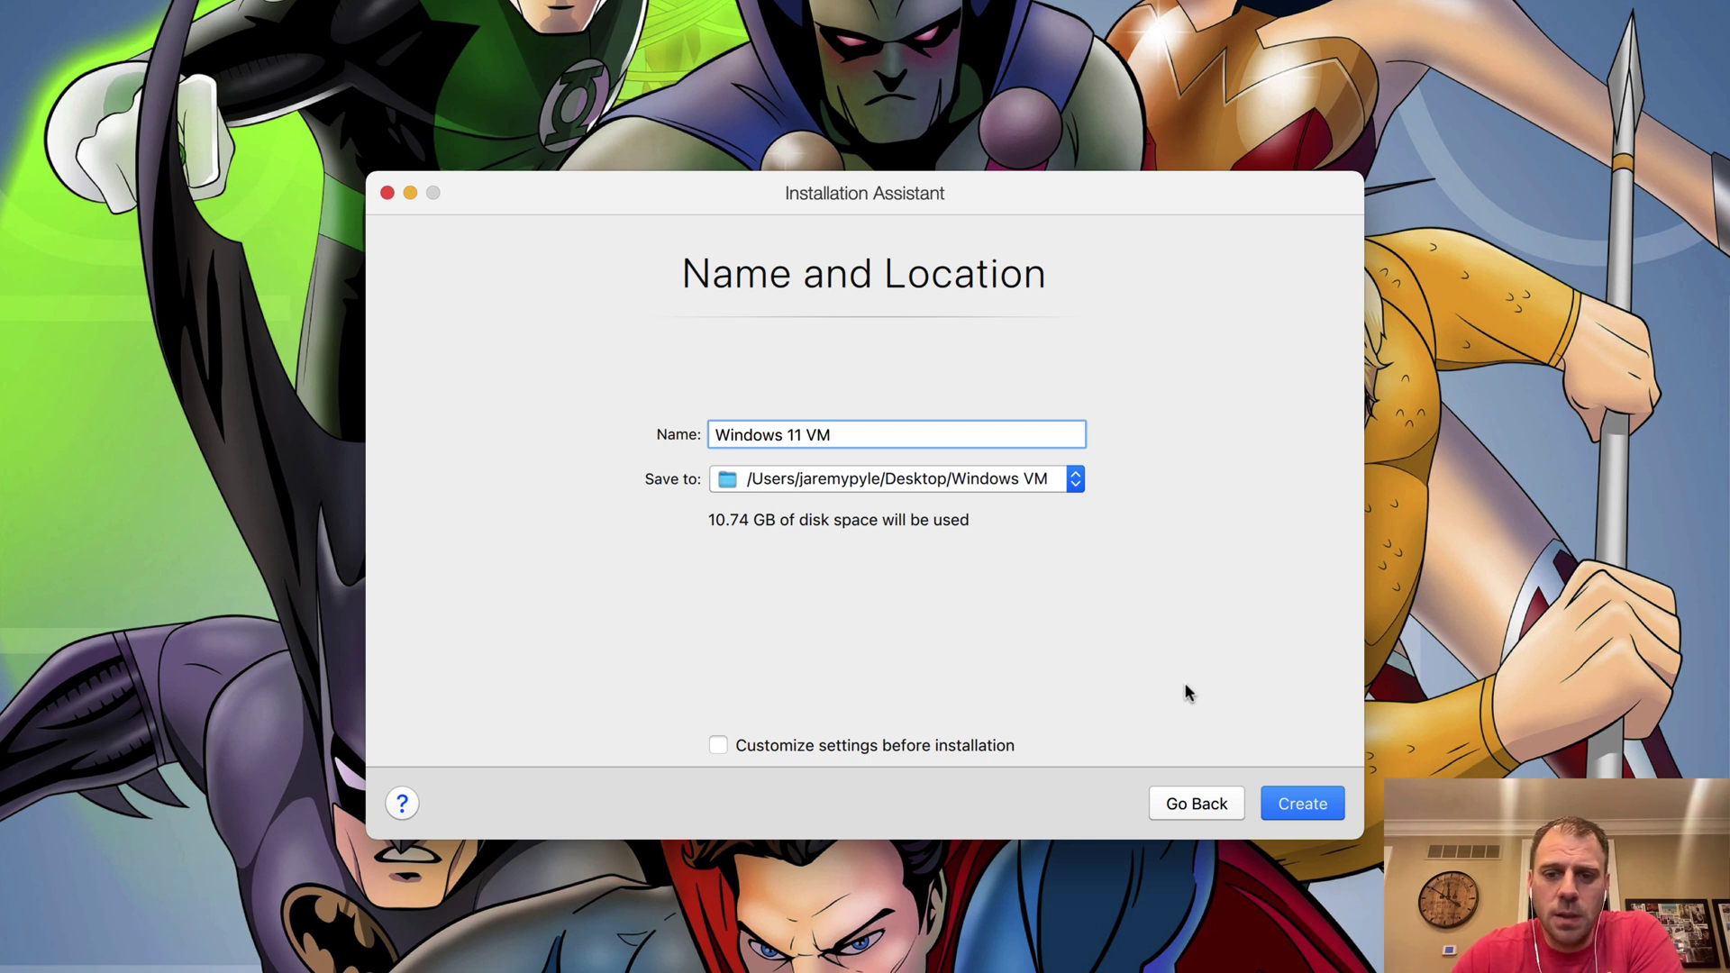
left_click(721, 741)
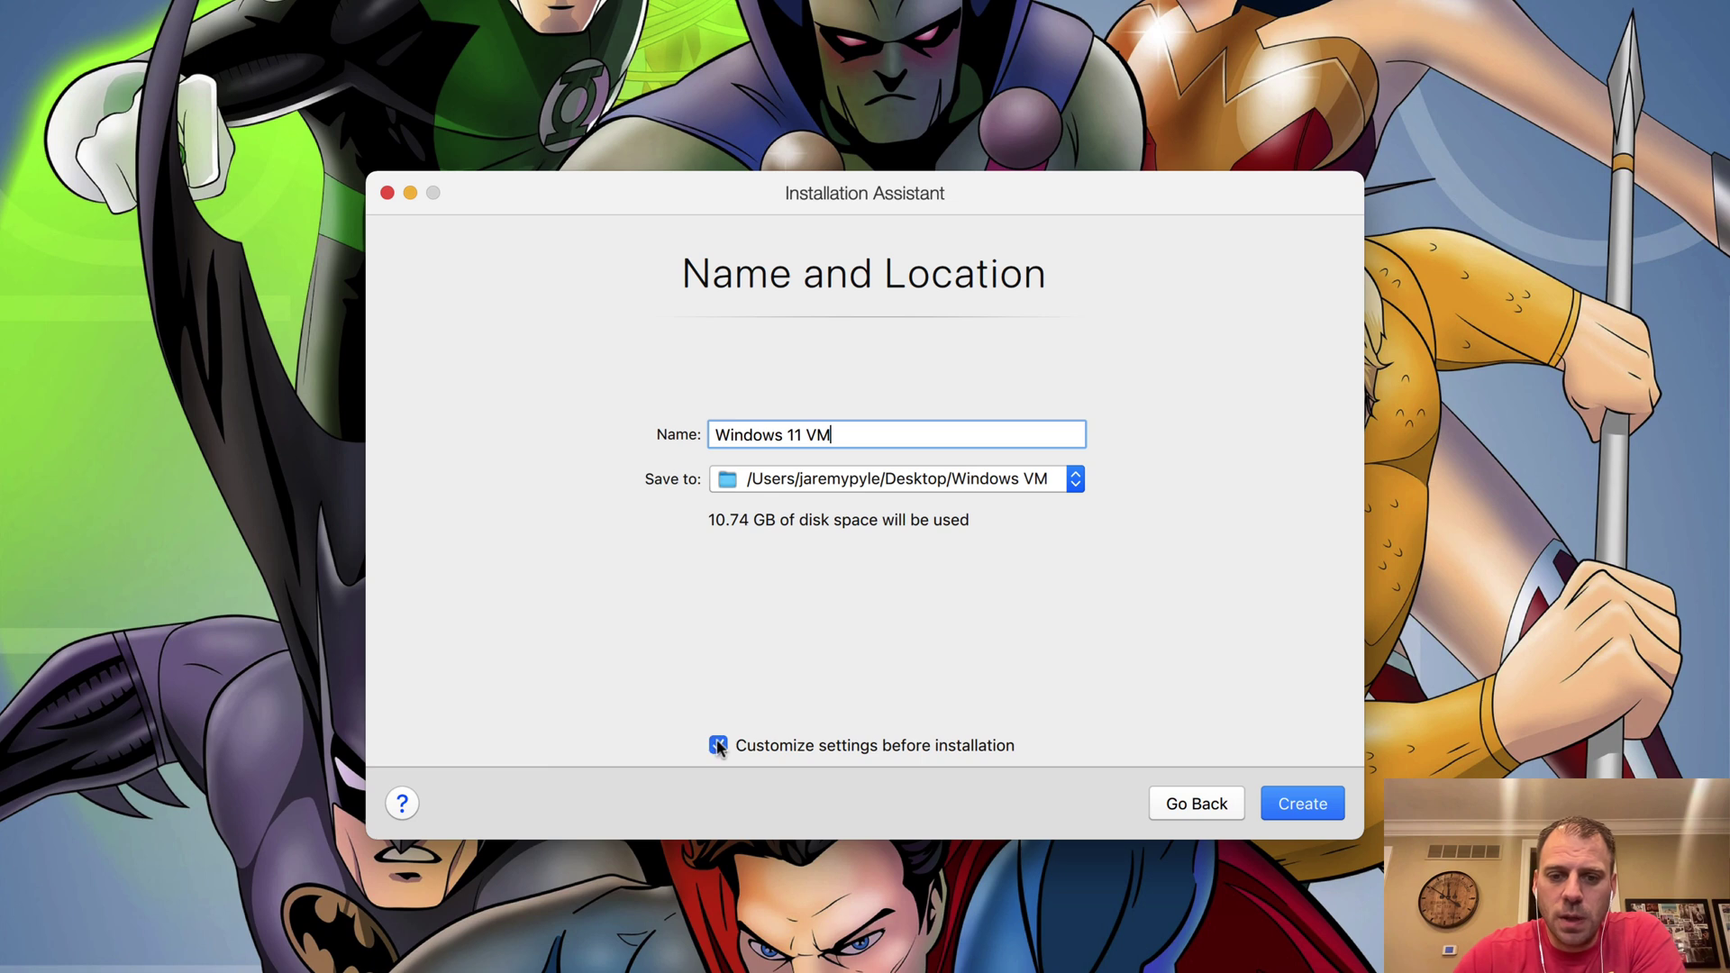
Create the VM, review each Options section, then view Hardware CPU & Memory (4 CPUs, 6 GB)
left_click(1304, 804)
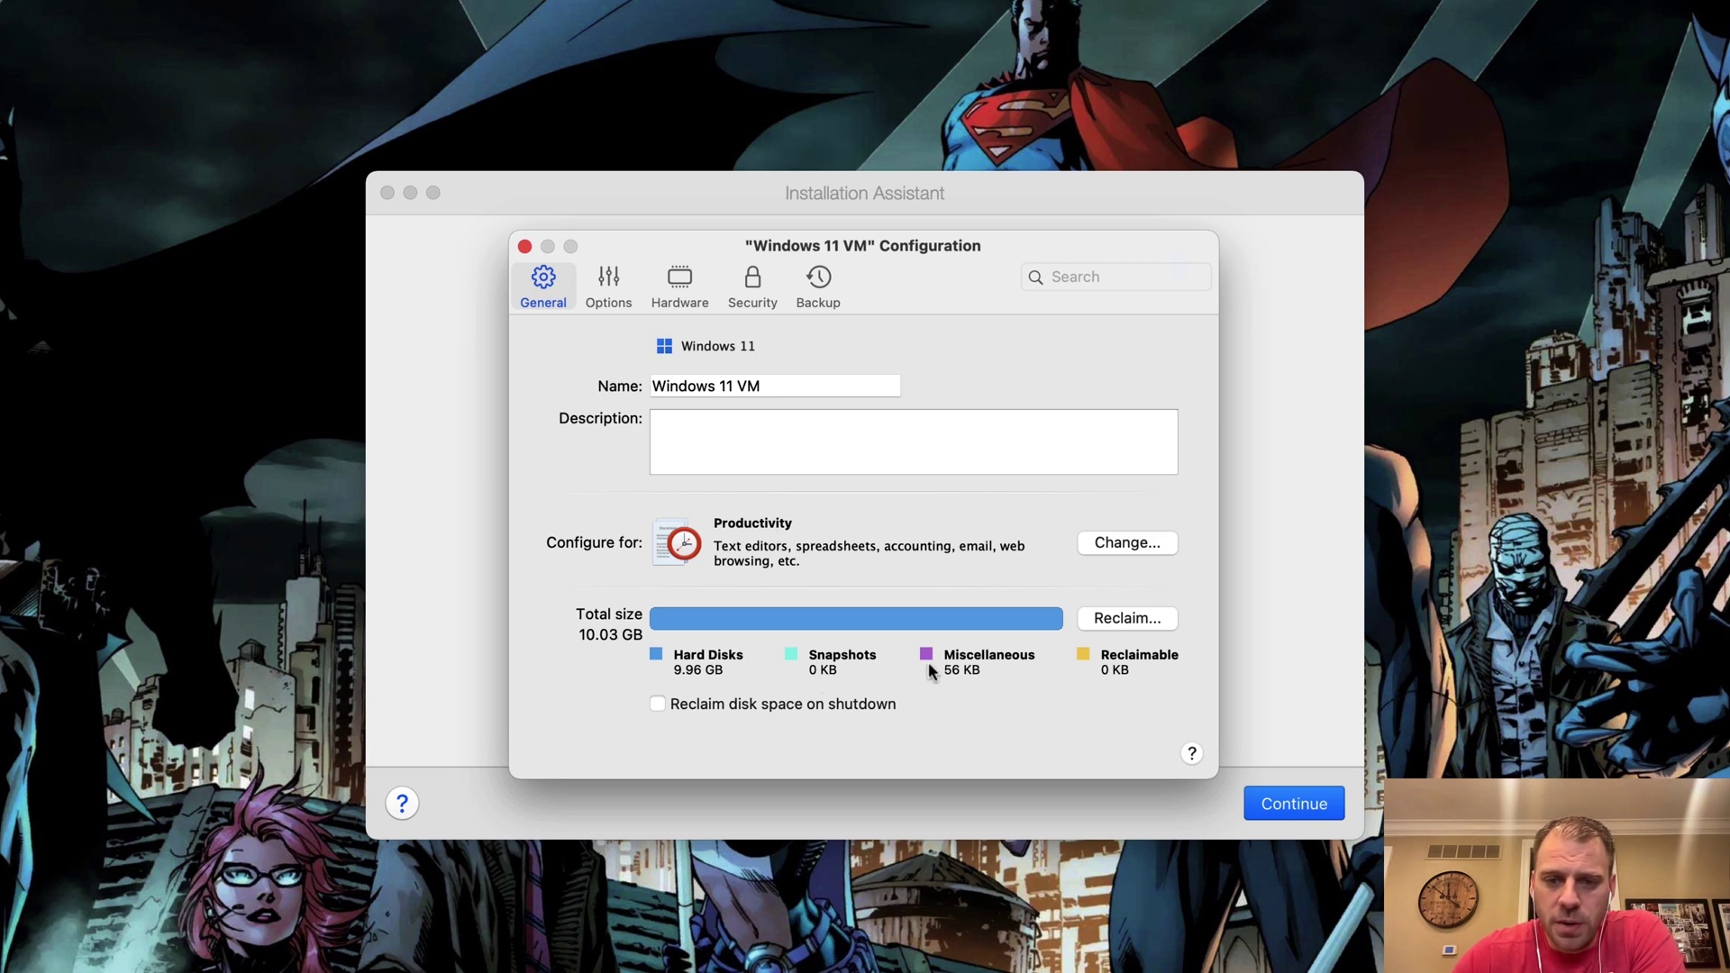
left_click(609, 287)
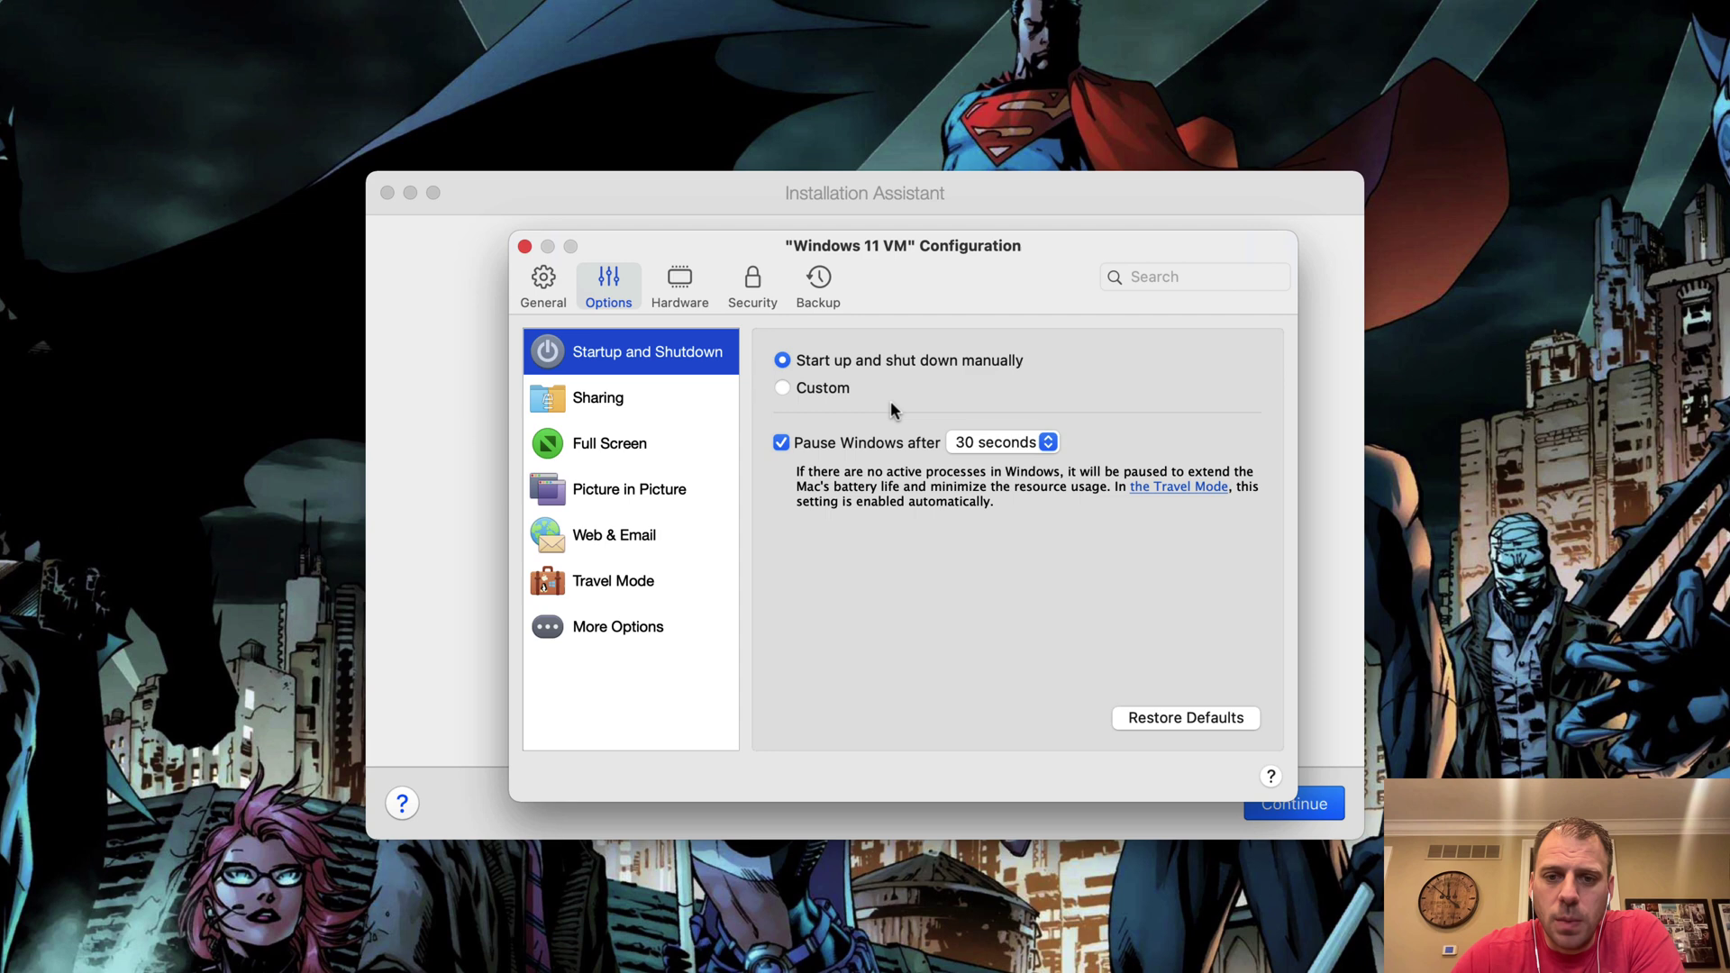
left_click(596, 405)
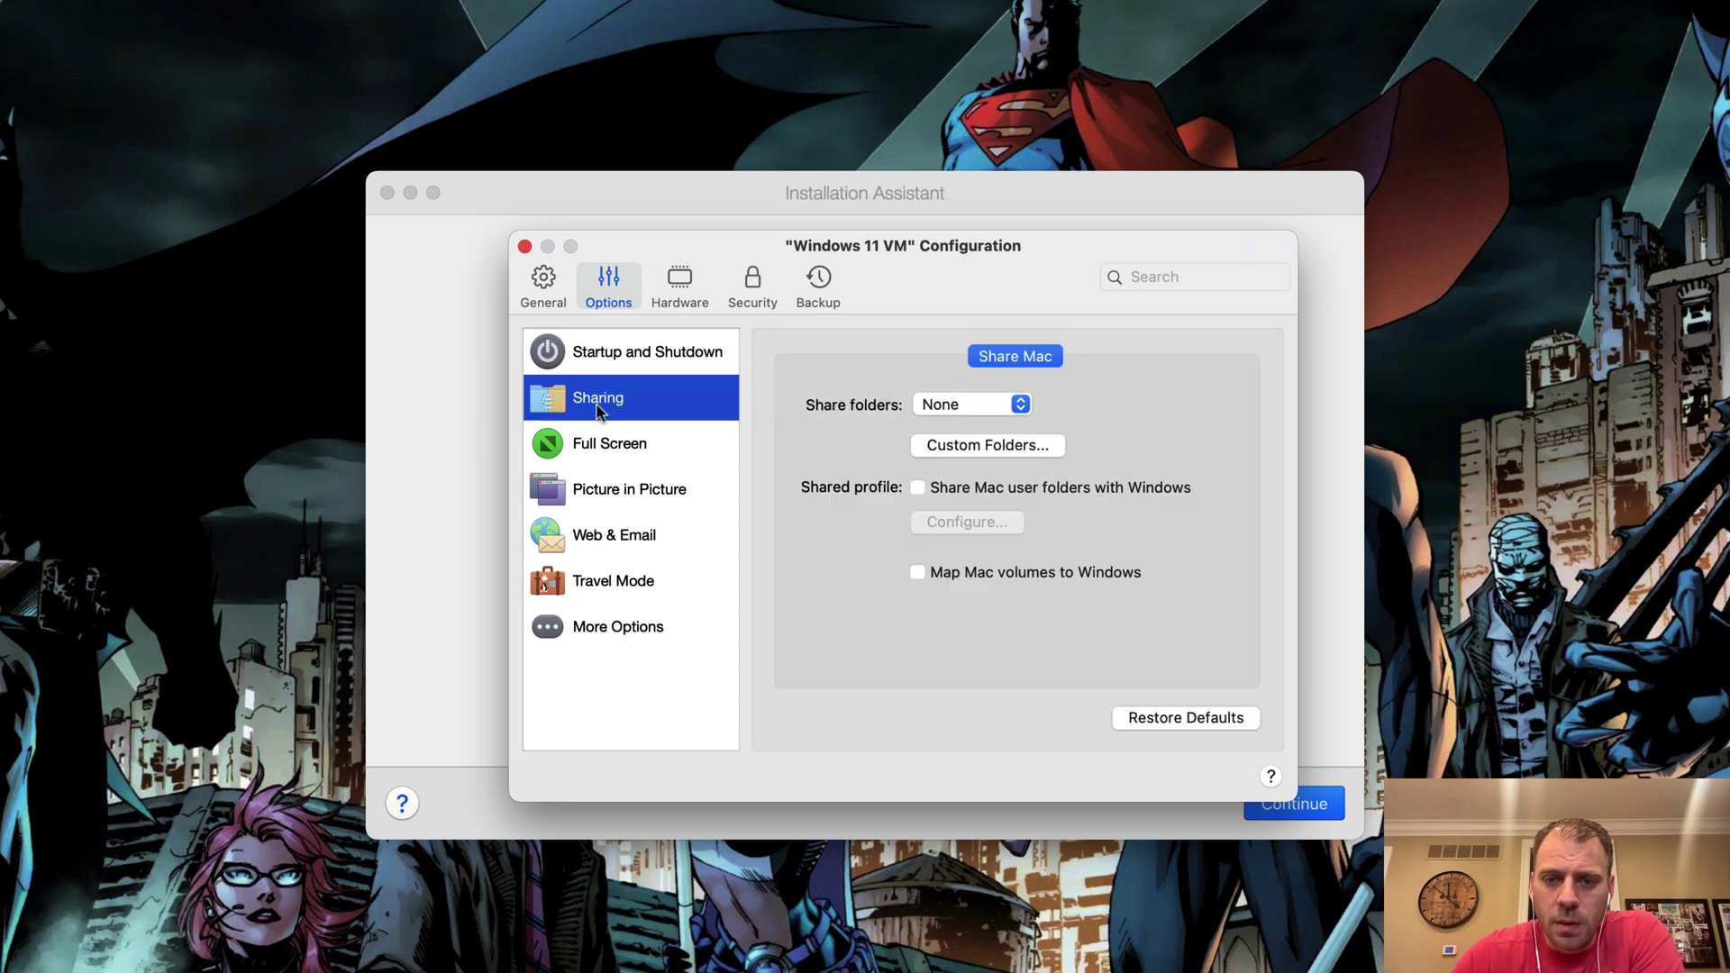
left_click(611, 452)
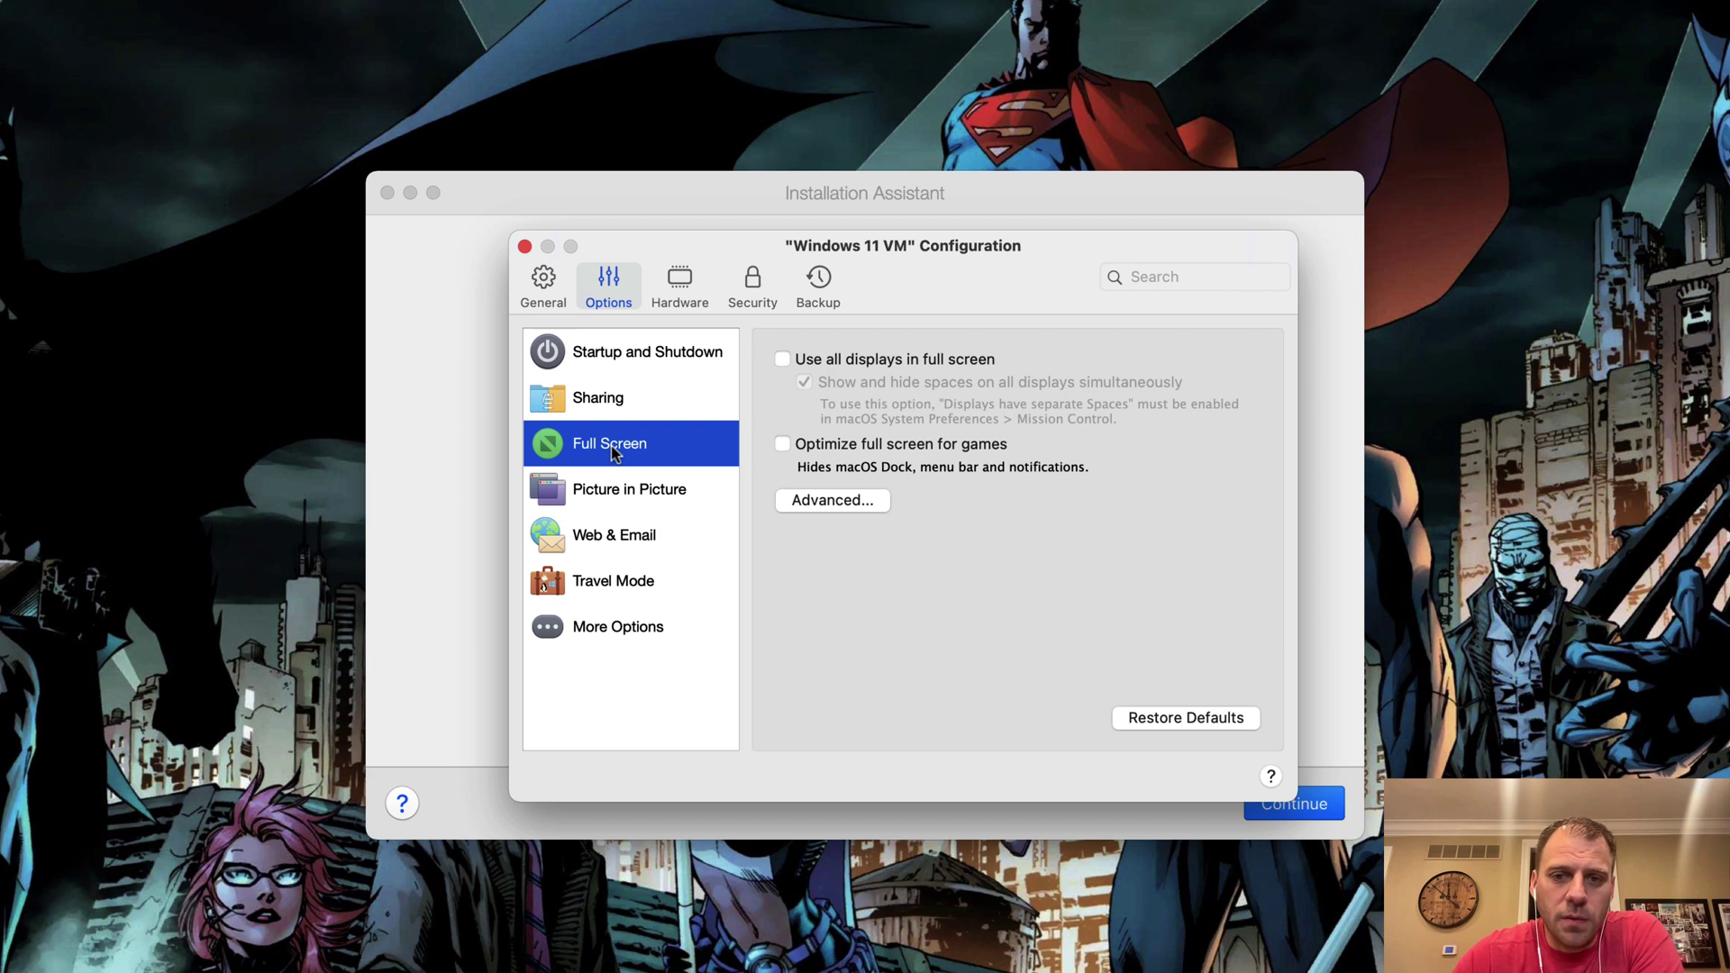
left_click(619, 494)
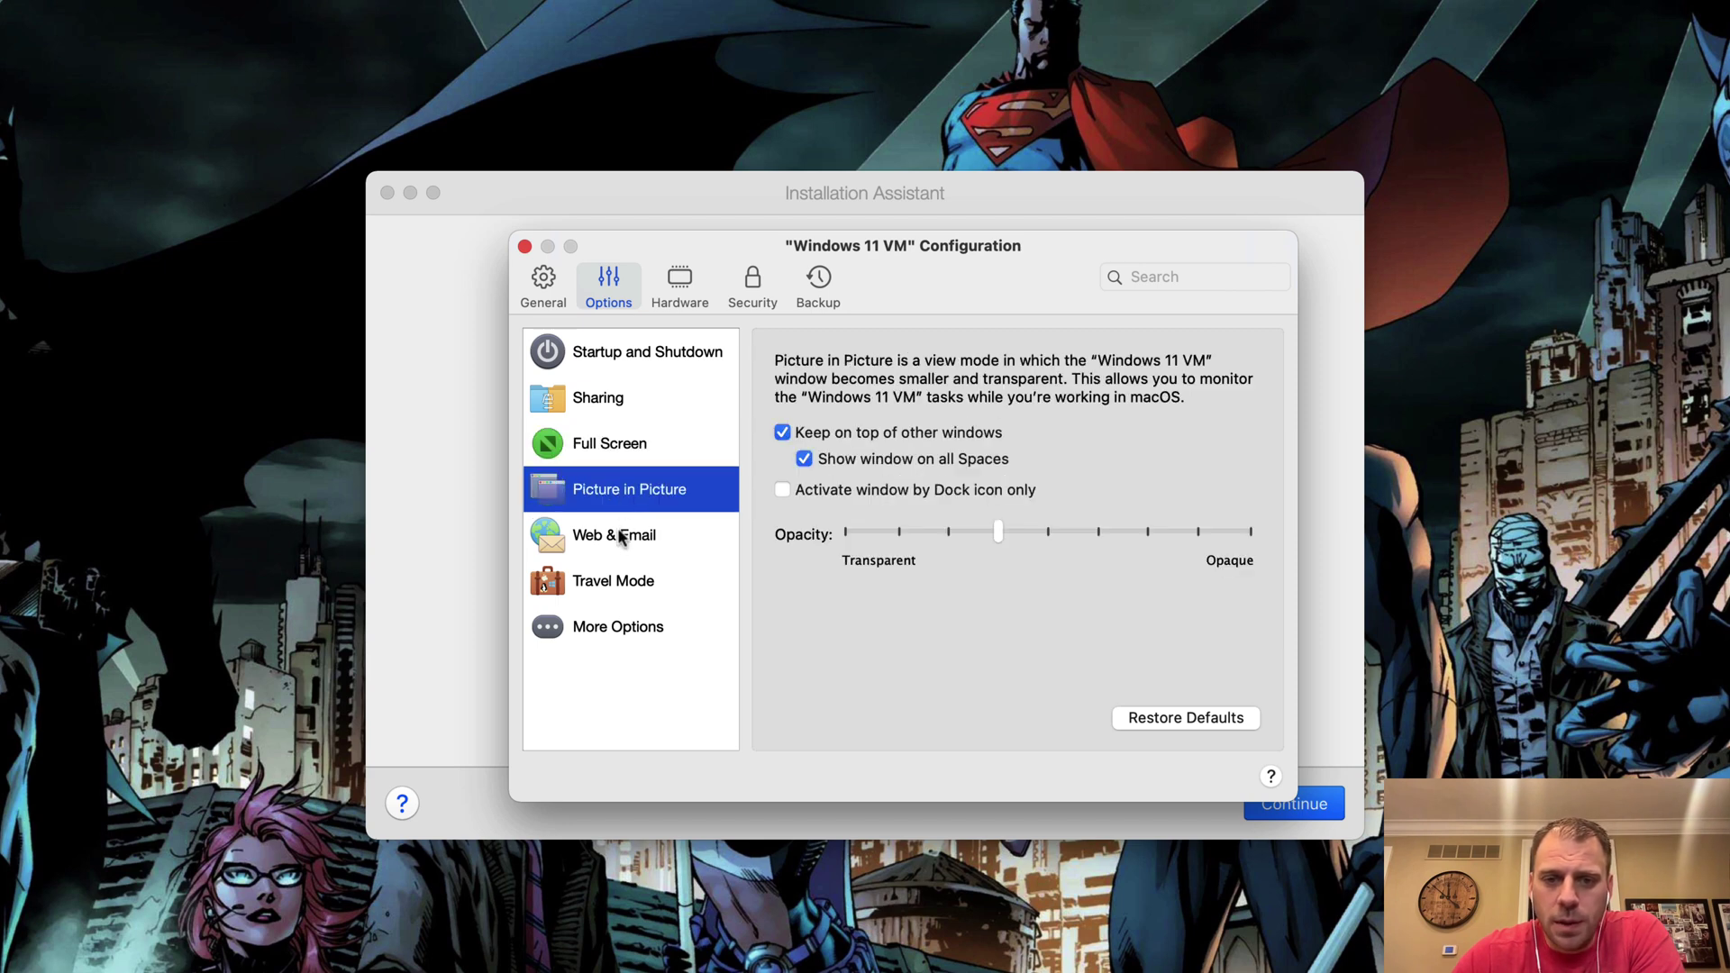
left_click(621, 537)
left_click(618, 591)
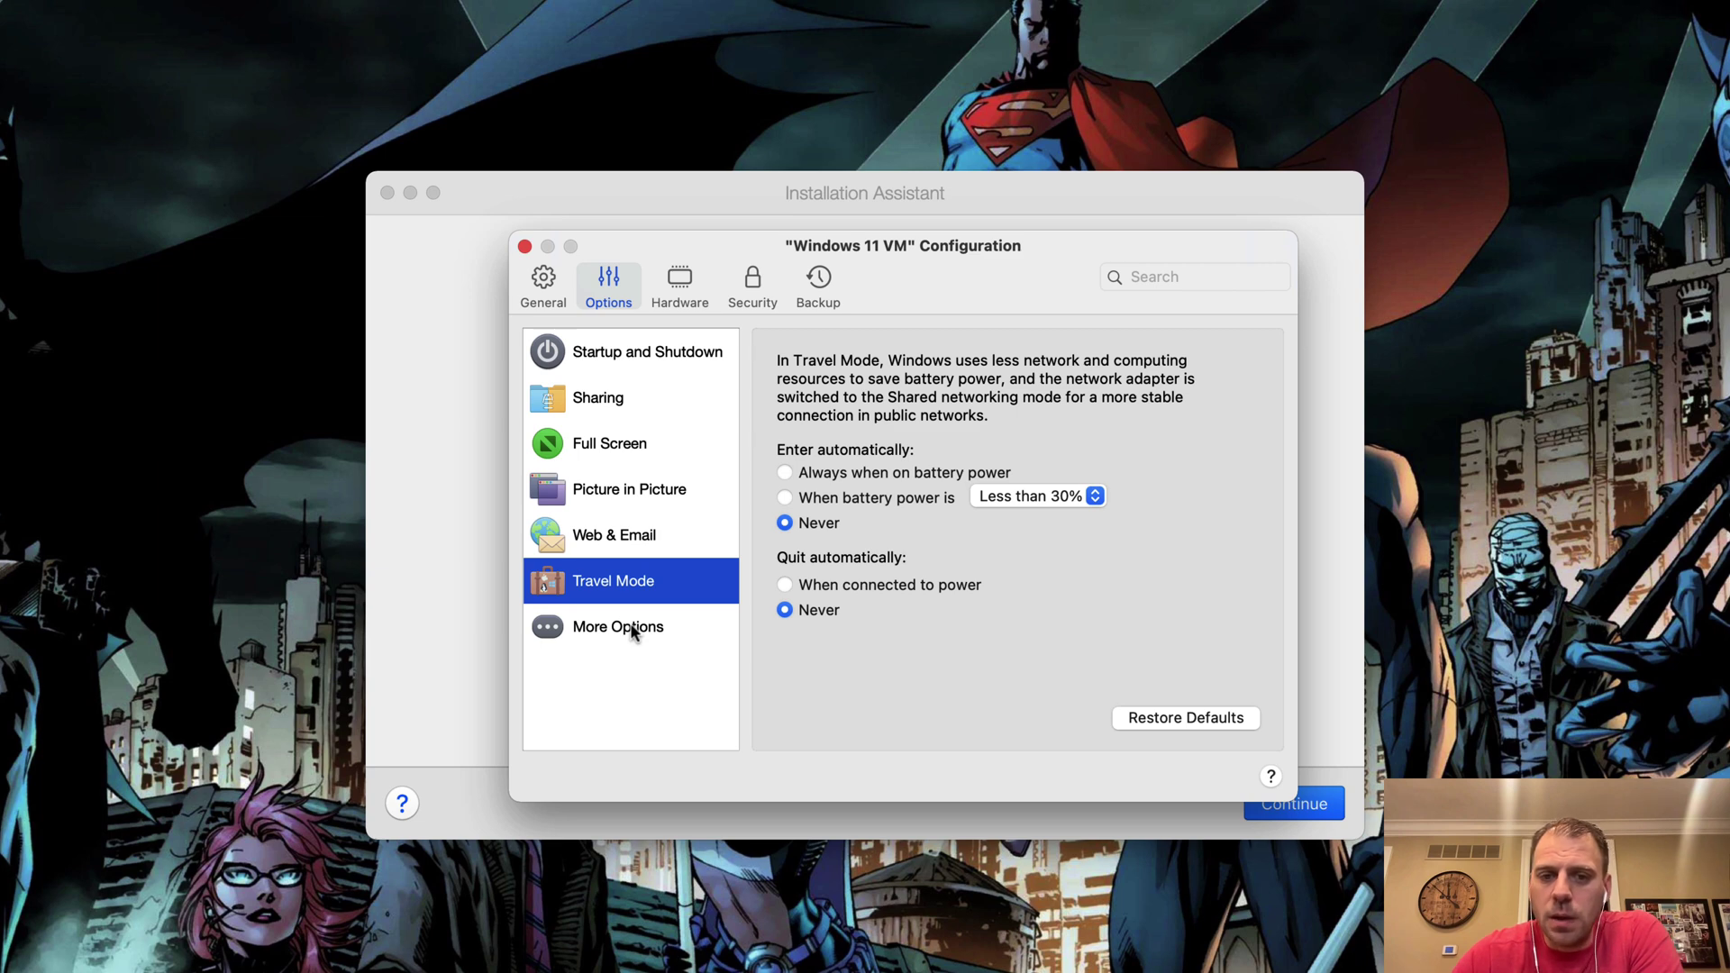
left_click(633, 630)
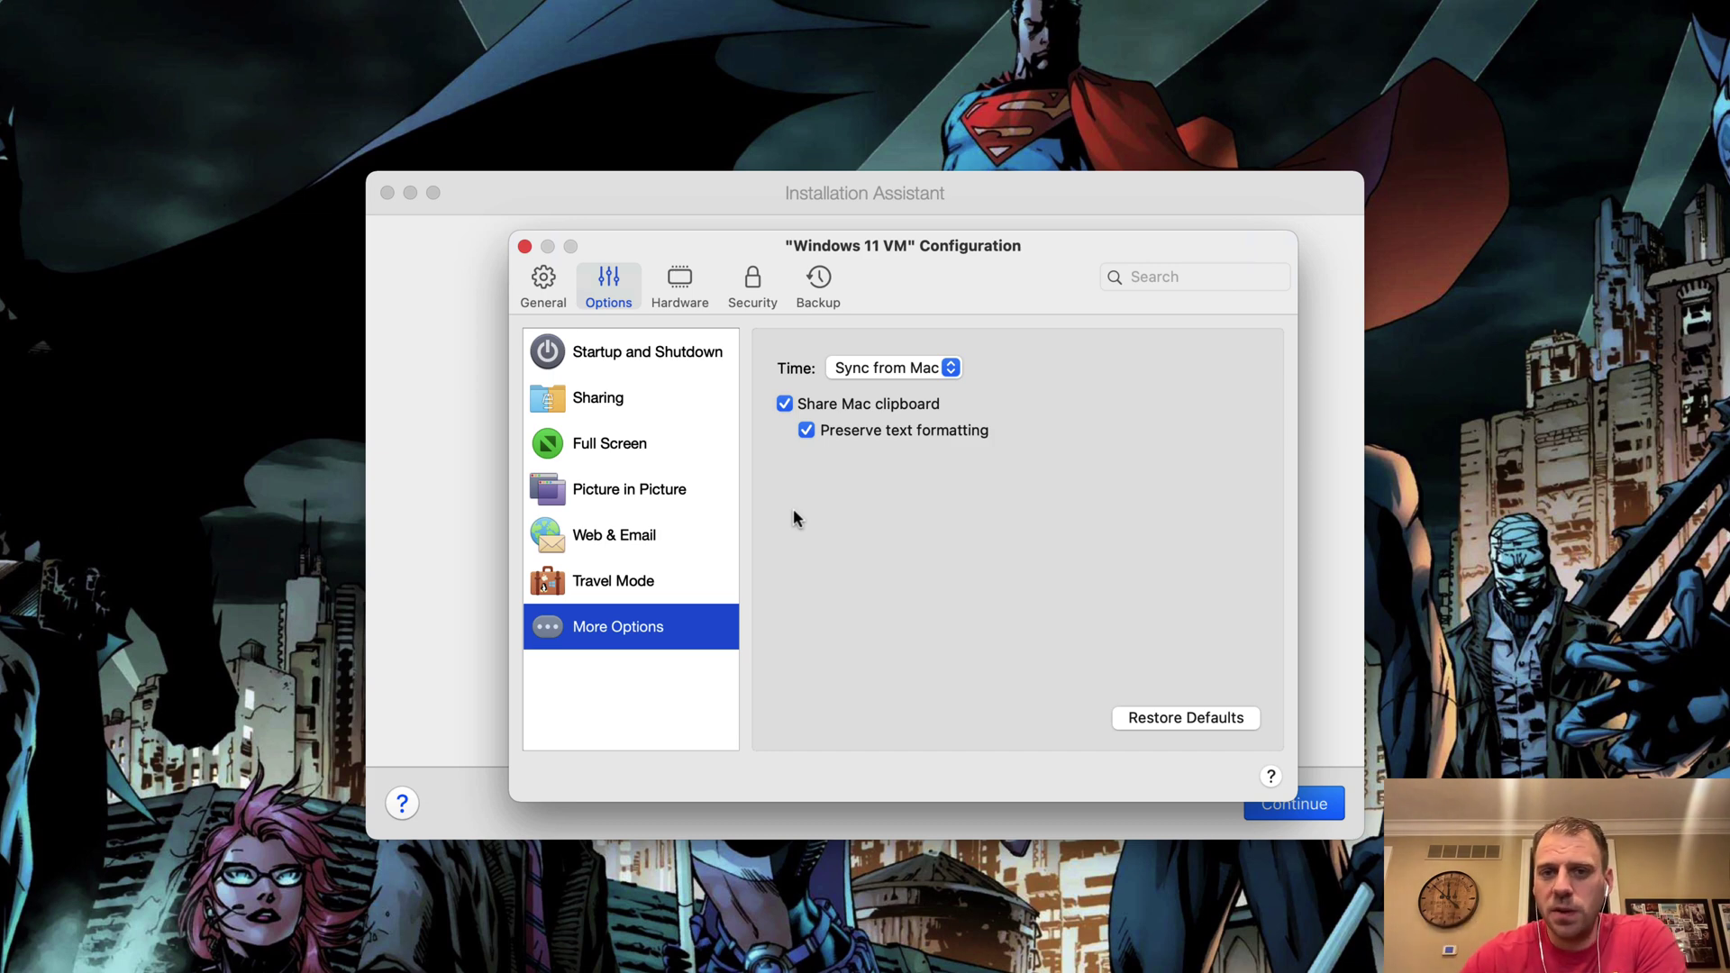
left_click(678, 284)
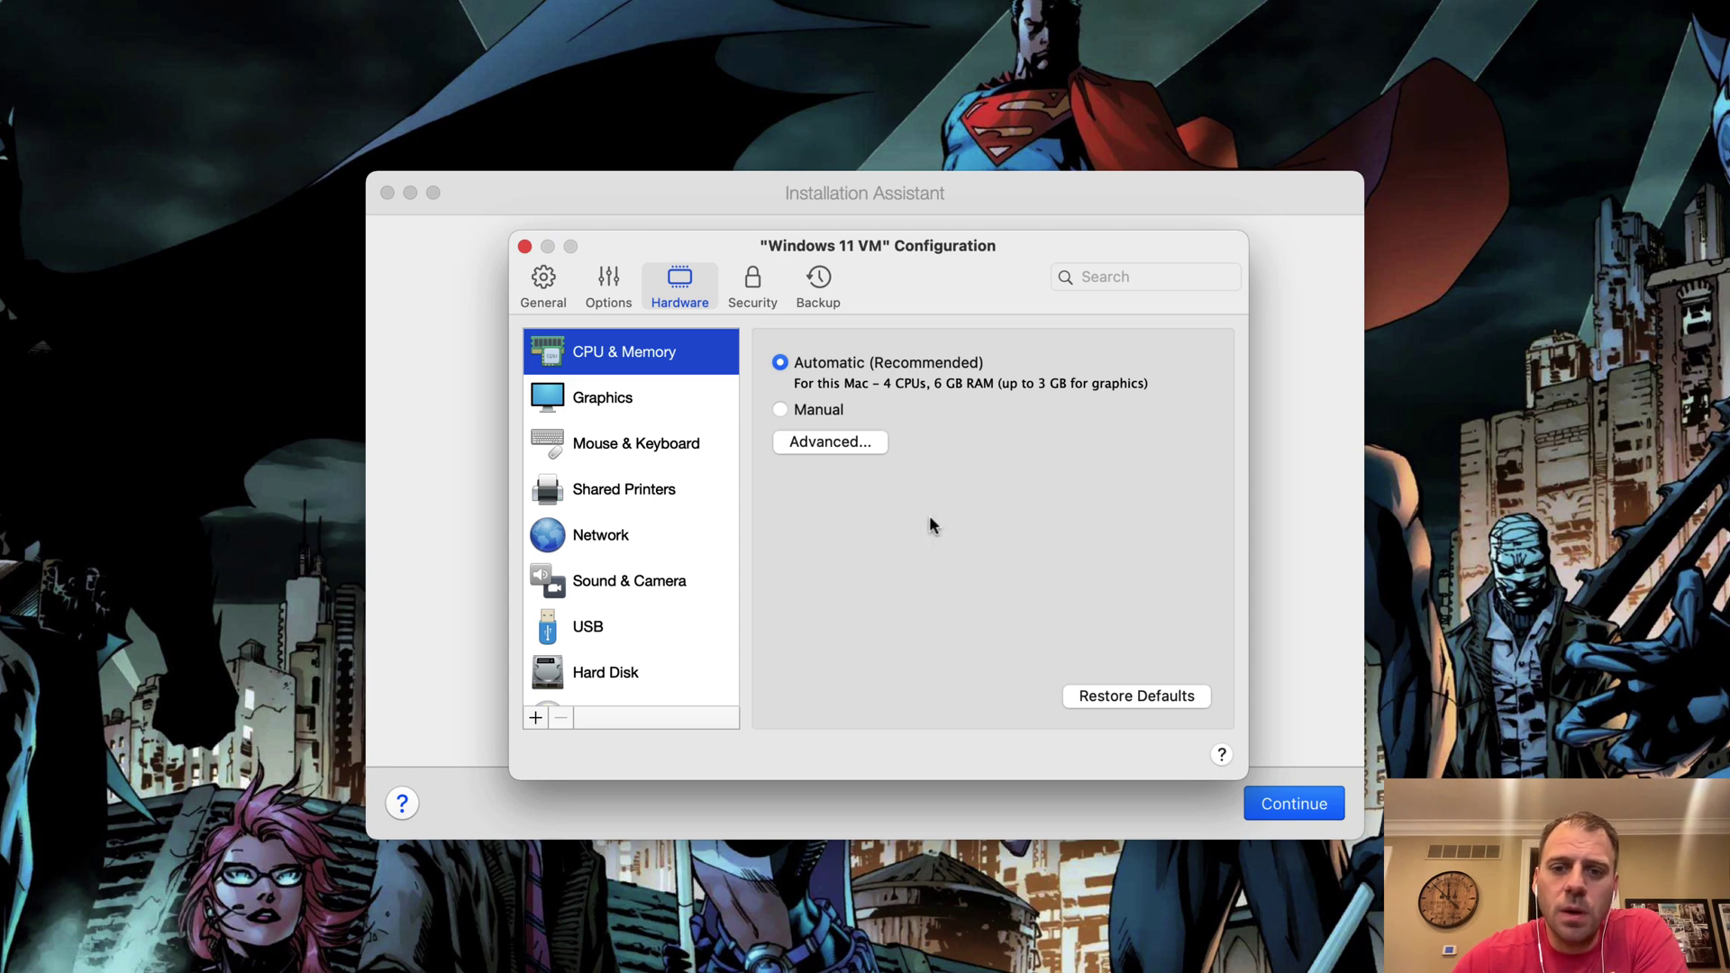
left_click(780, 410)
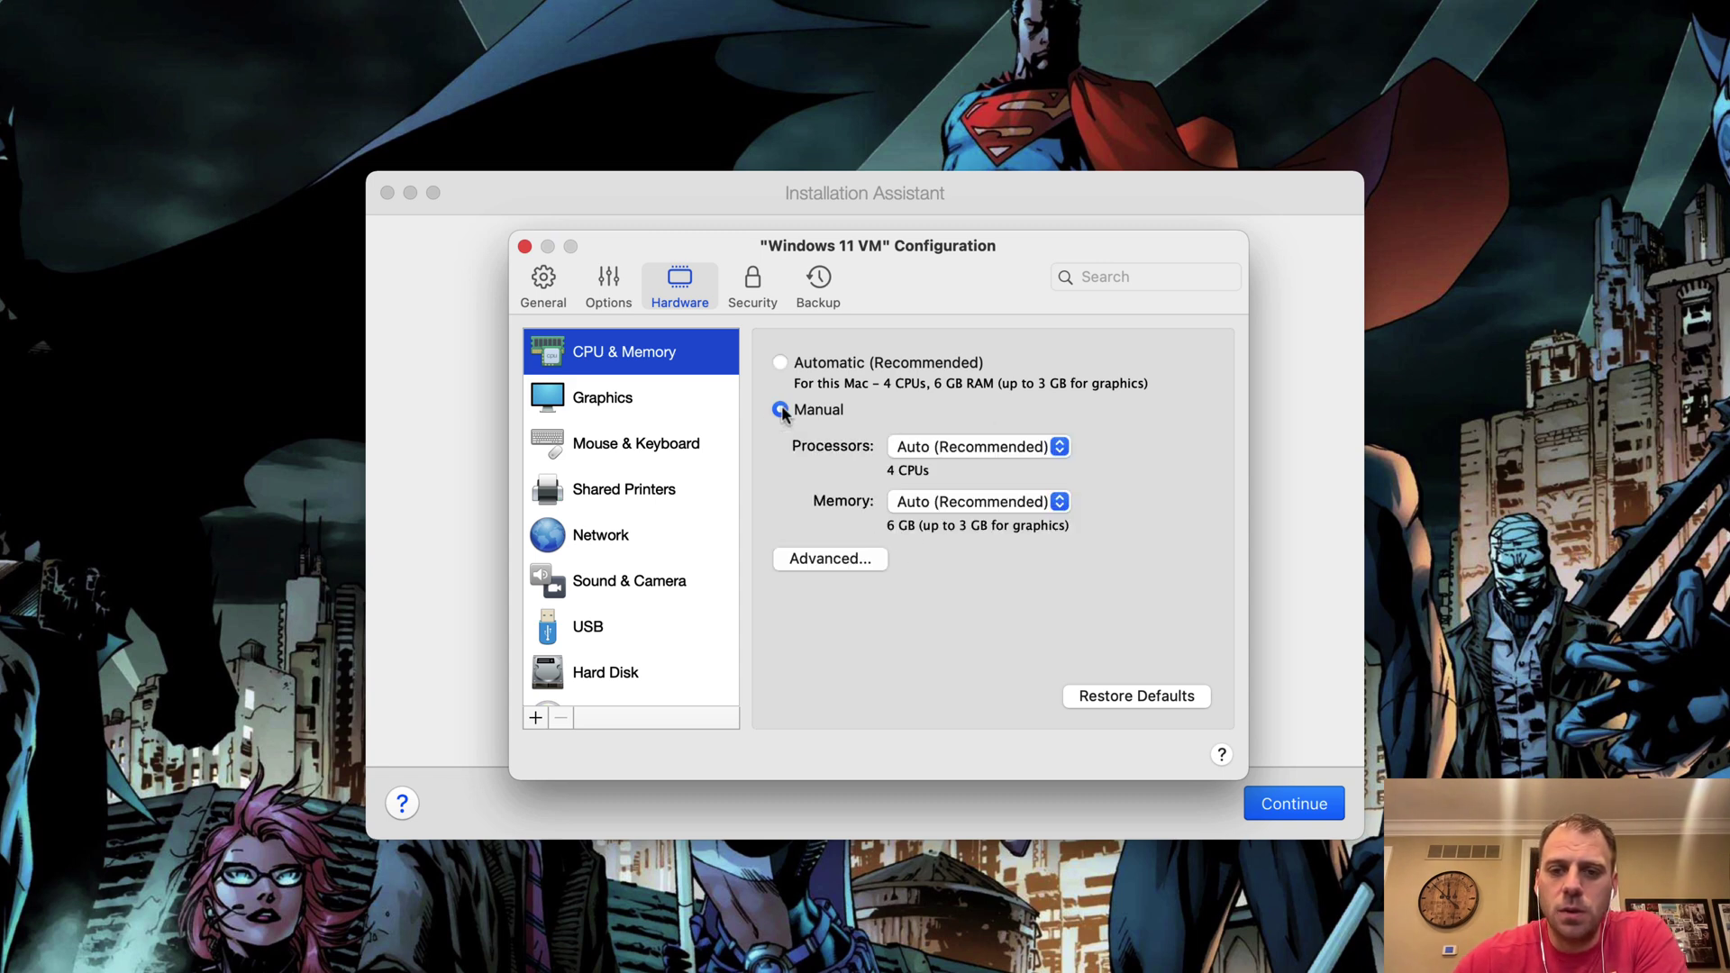
left_click(781, 364)
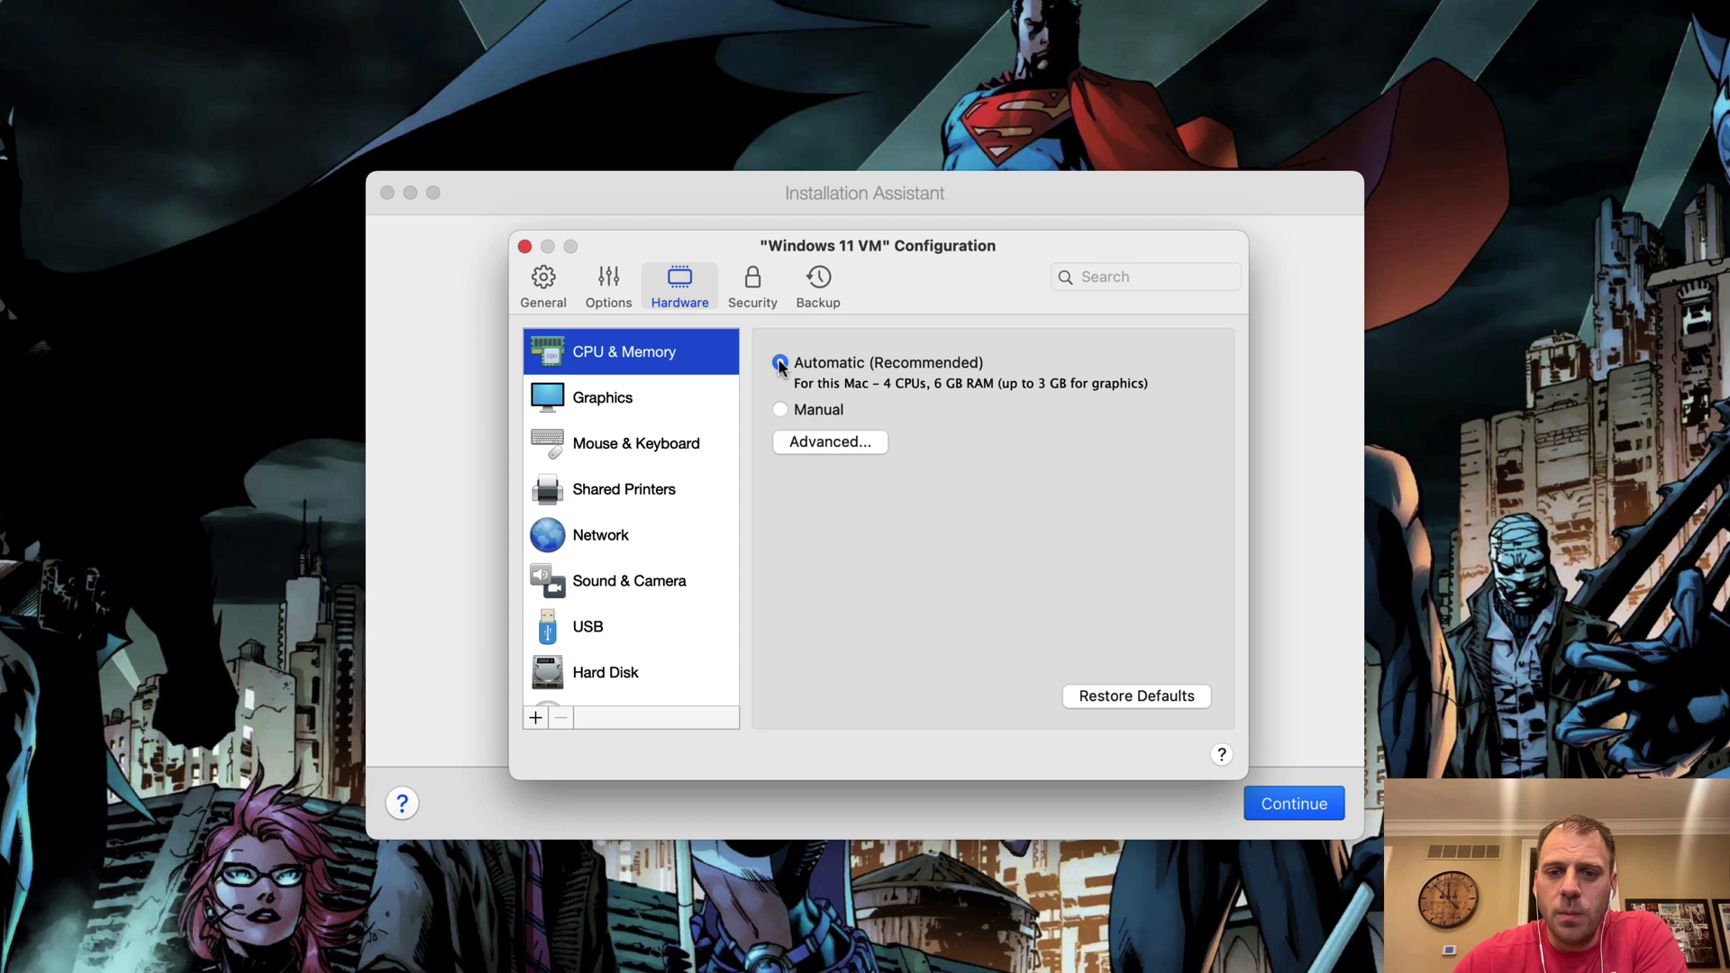
left_click(631, 398)
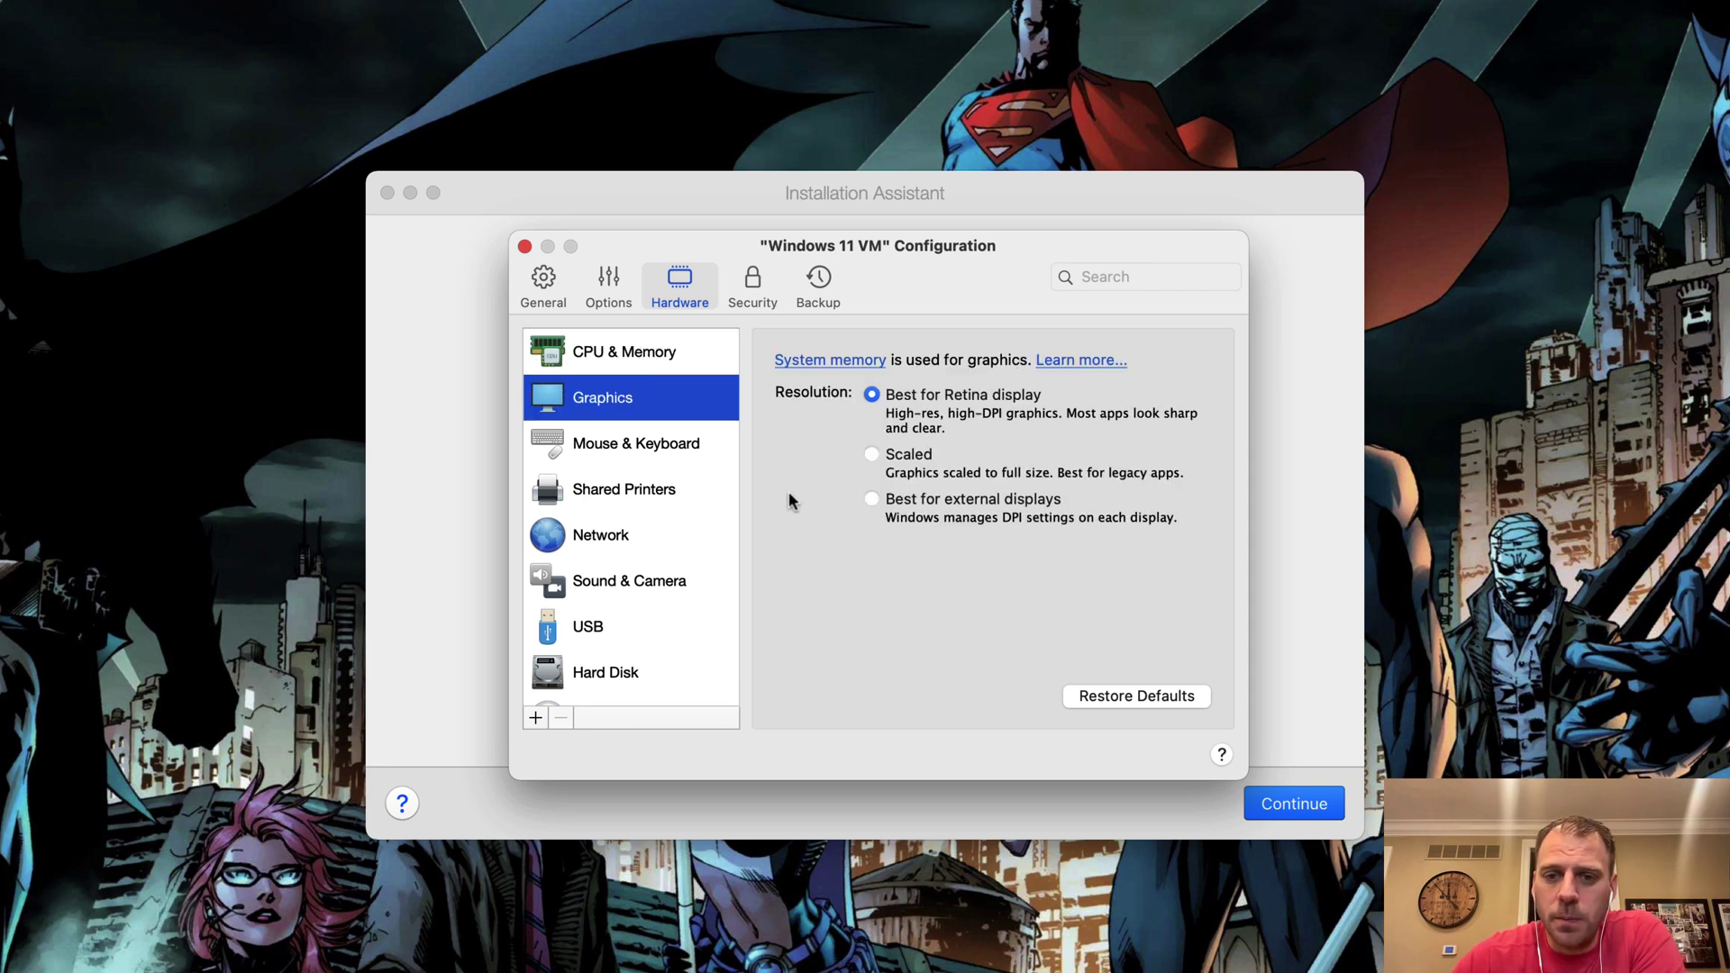
left_click(646, 447)
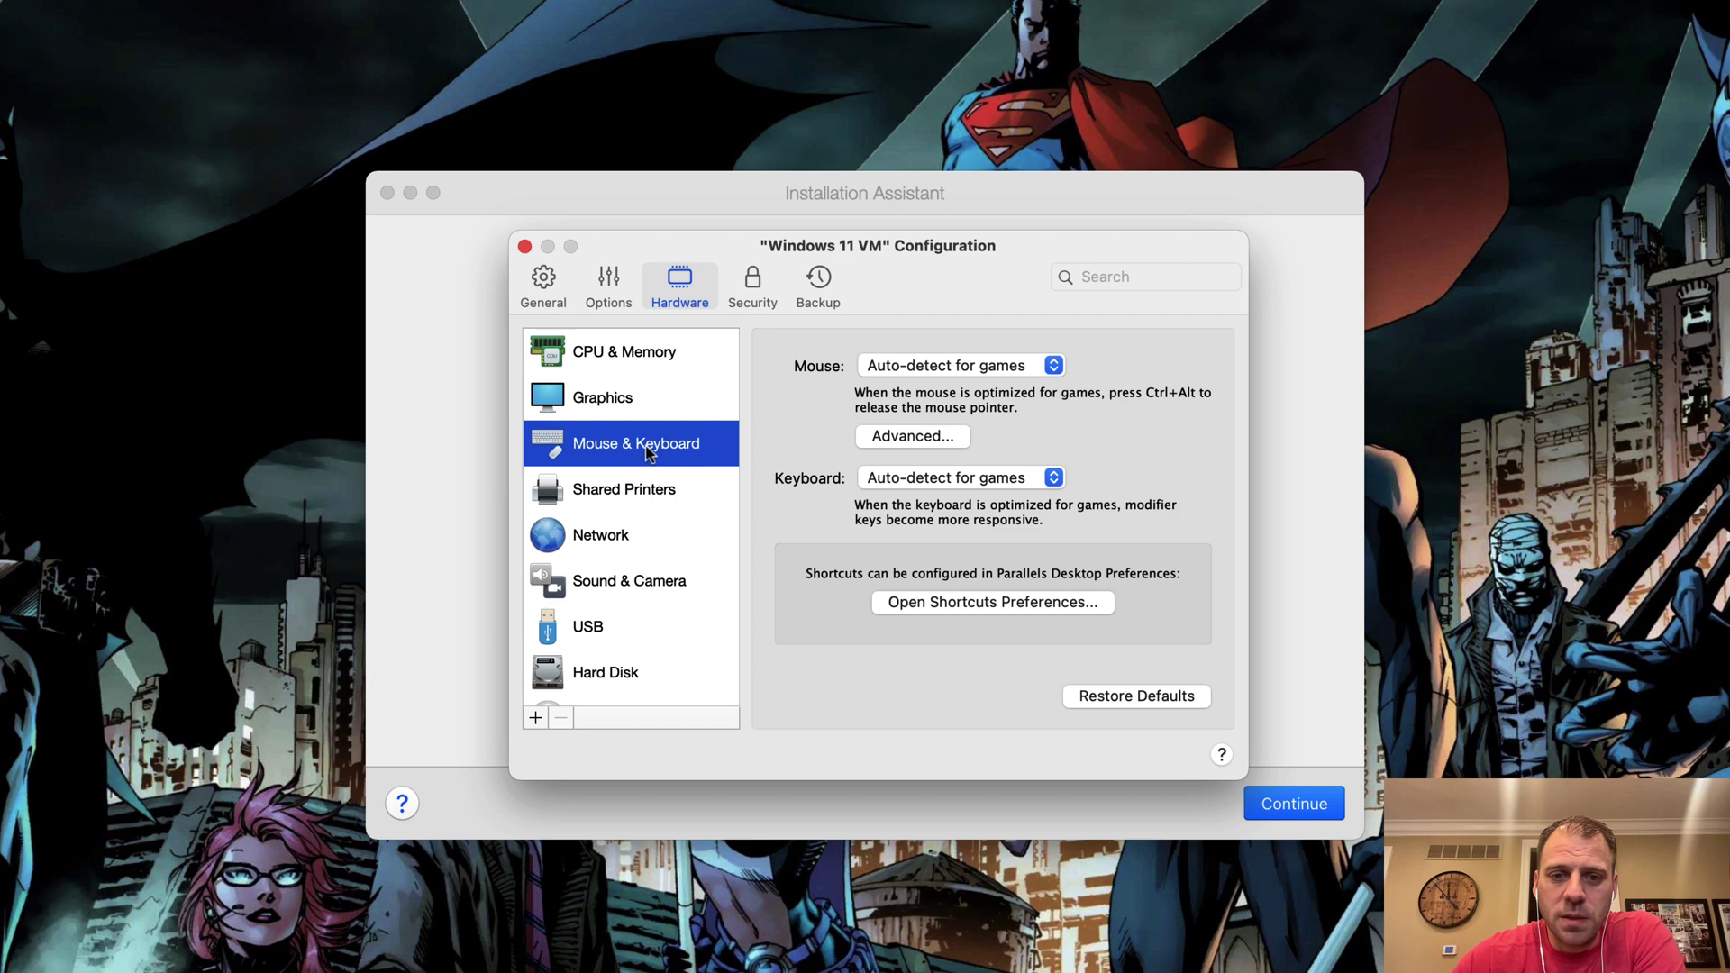
left_click(653, 496)
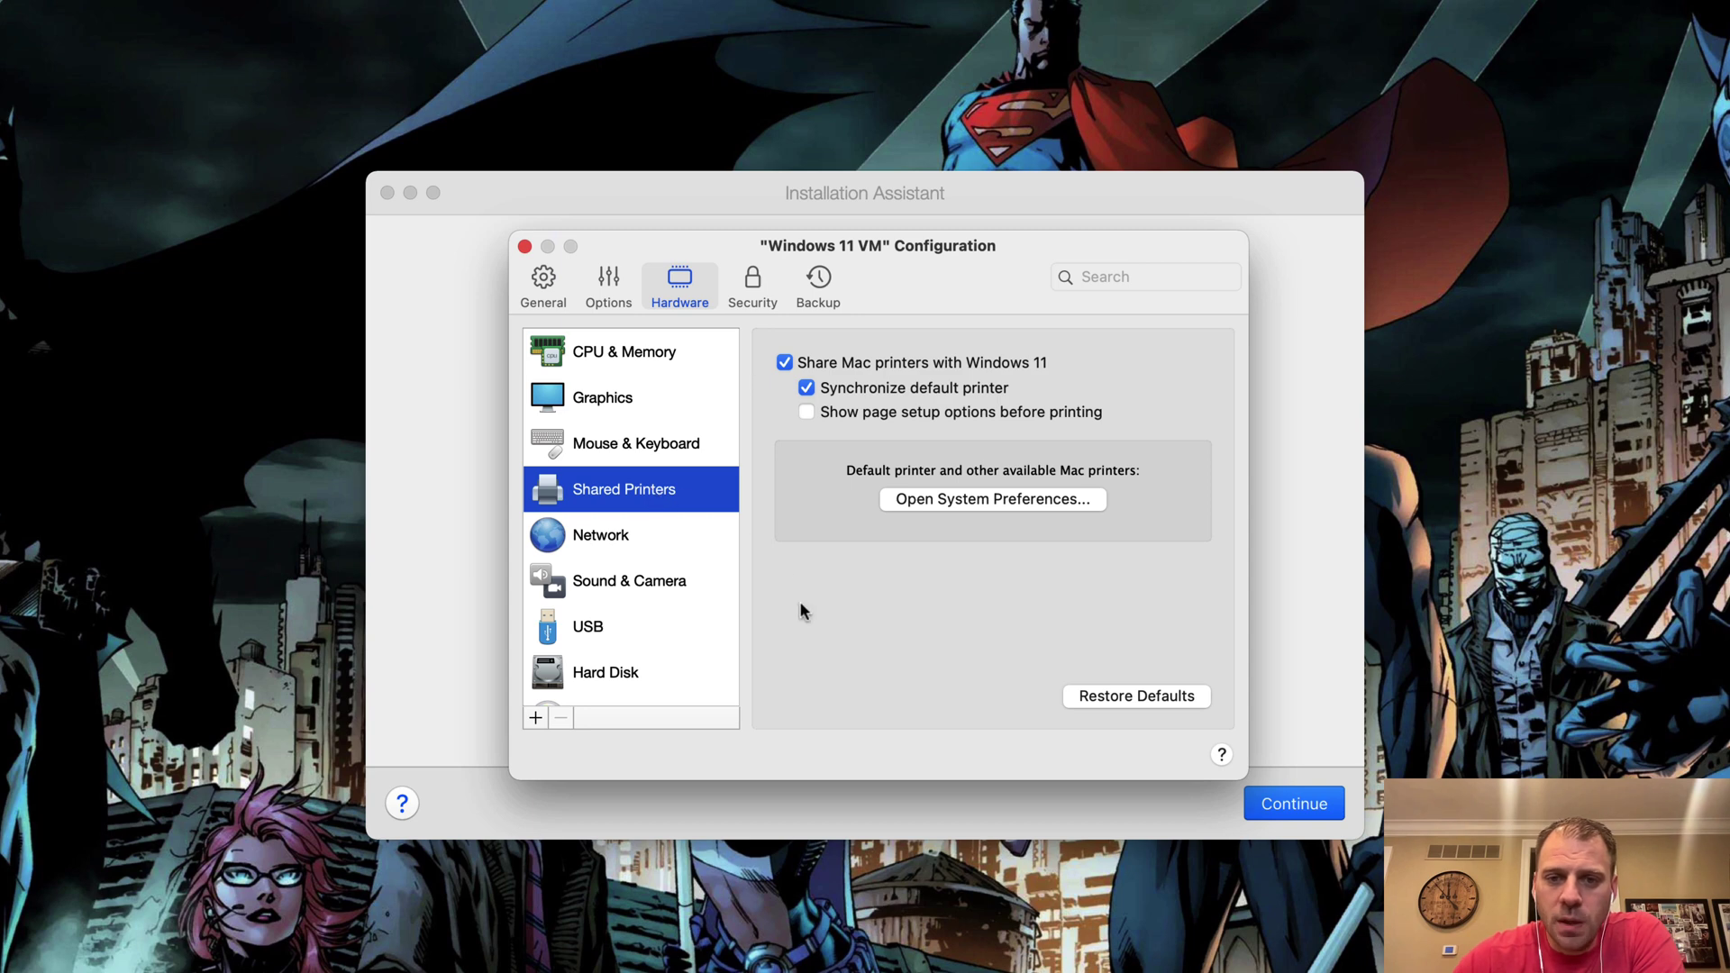
left_click(634, 532)
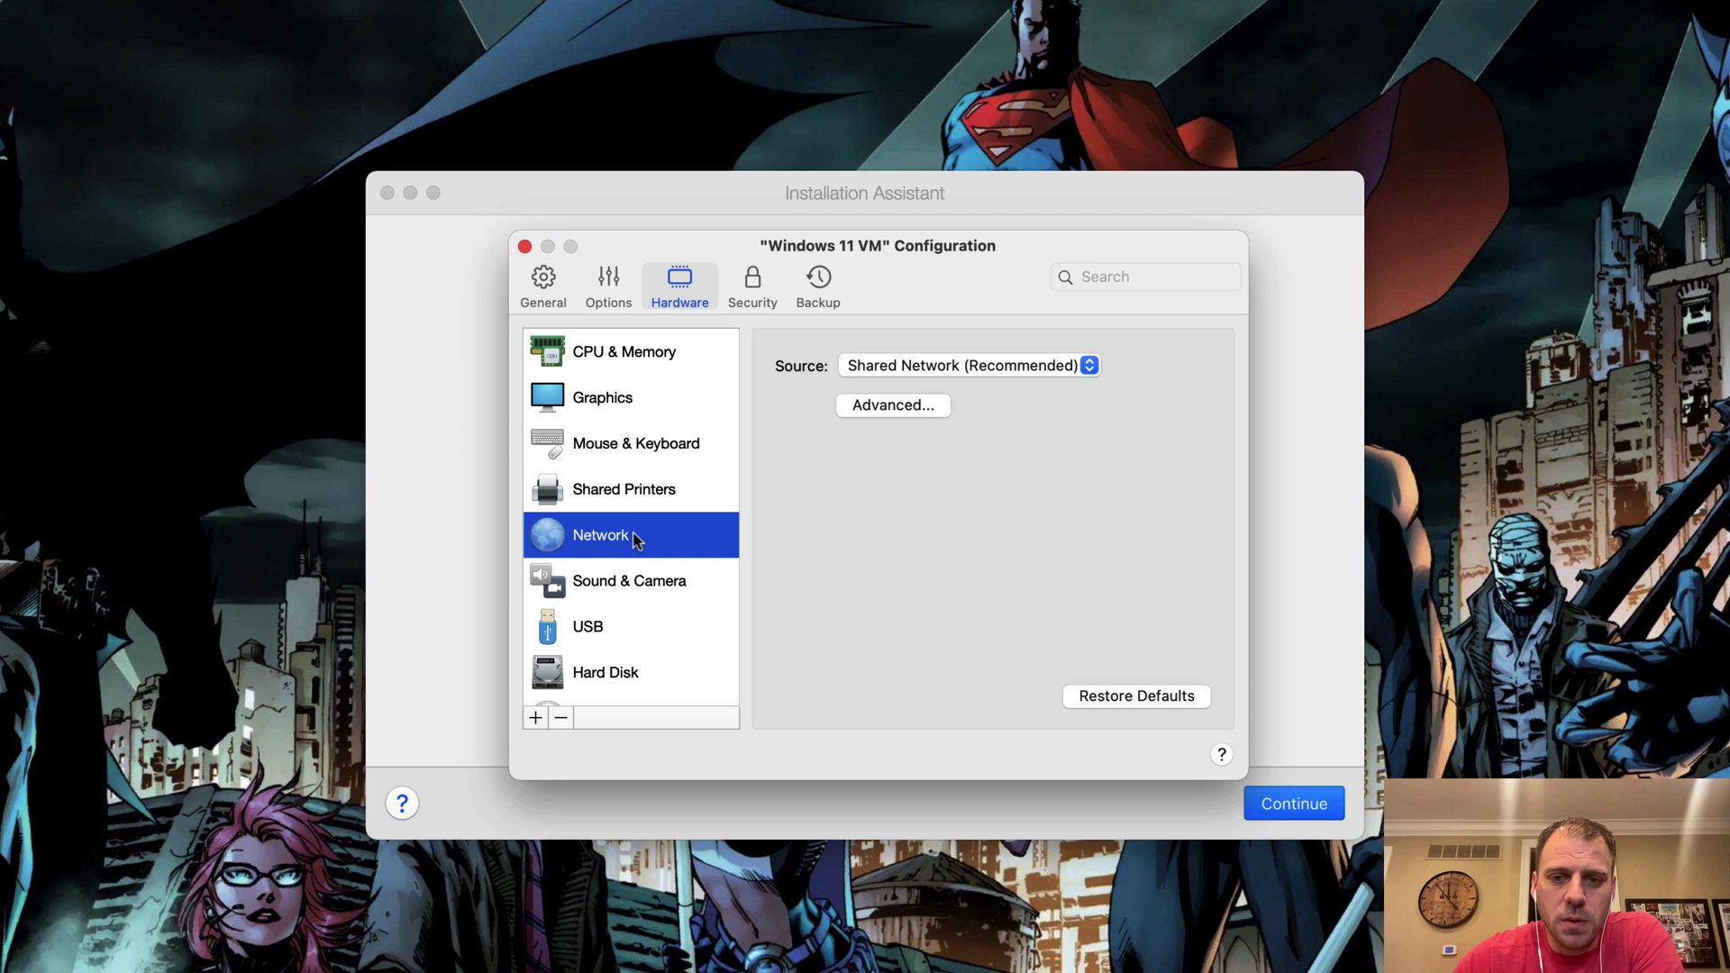
left_click(649, 582)
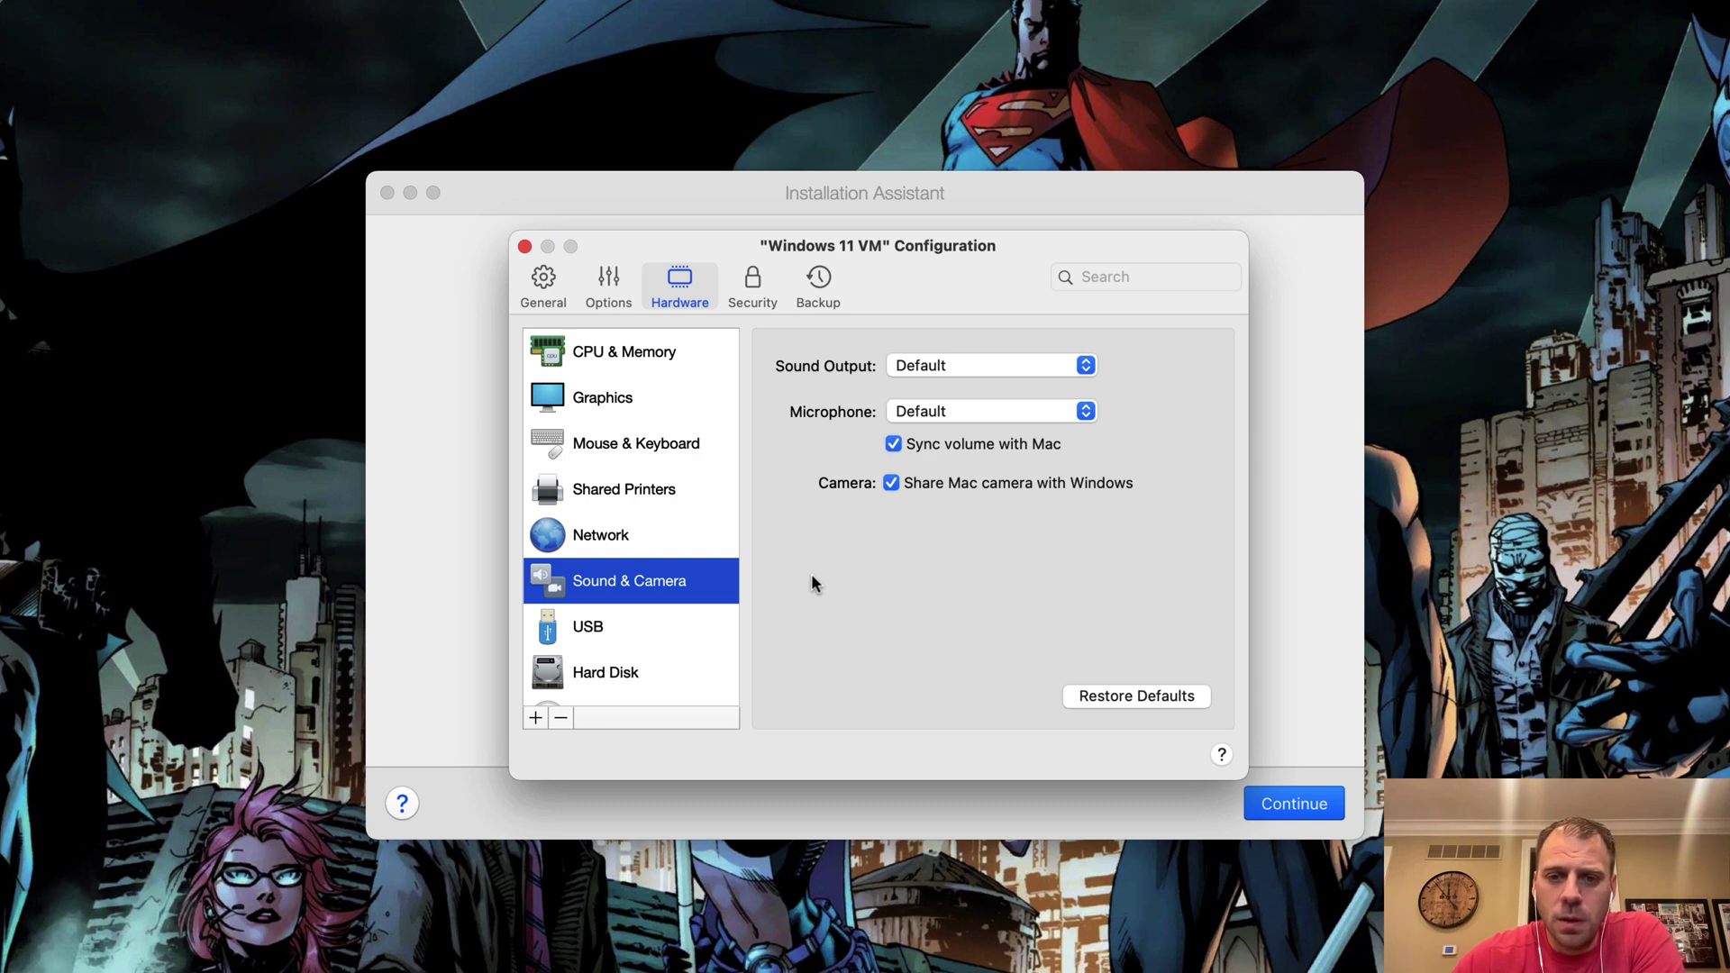
left_click(667, 622)
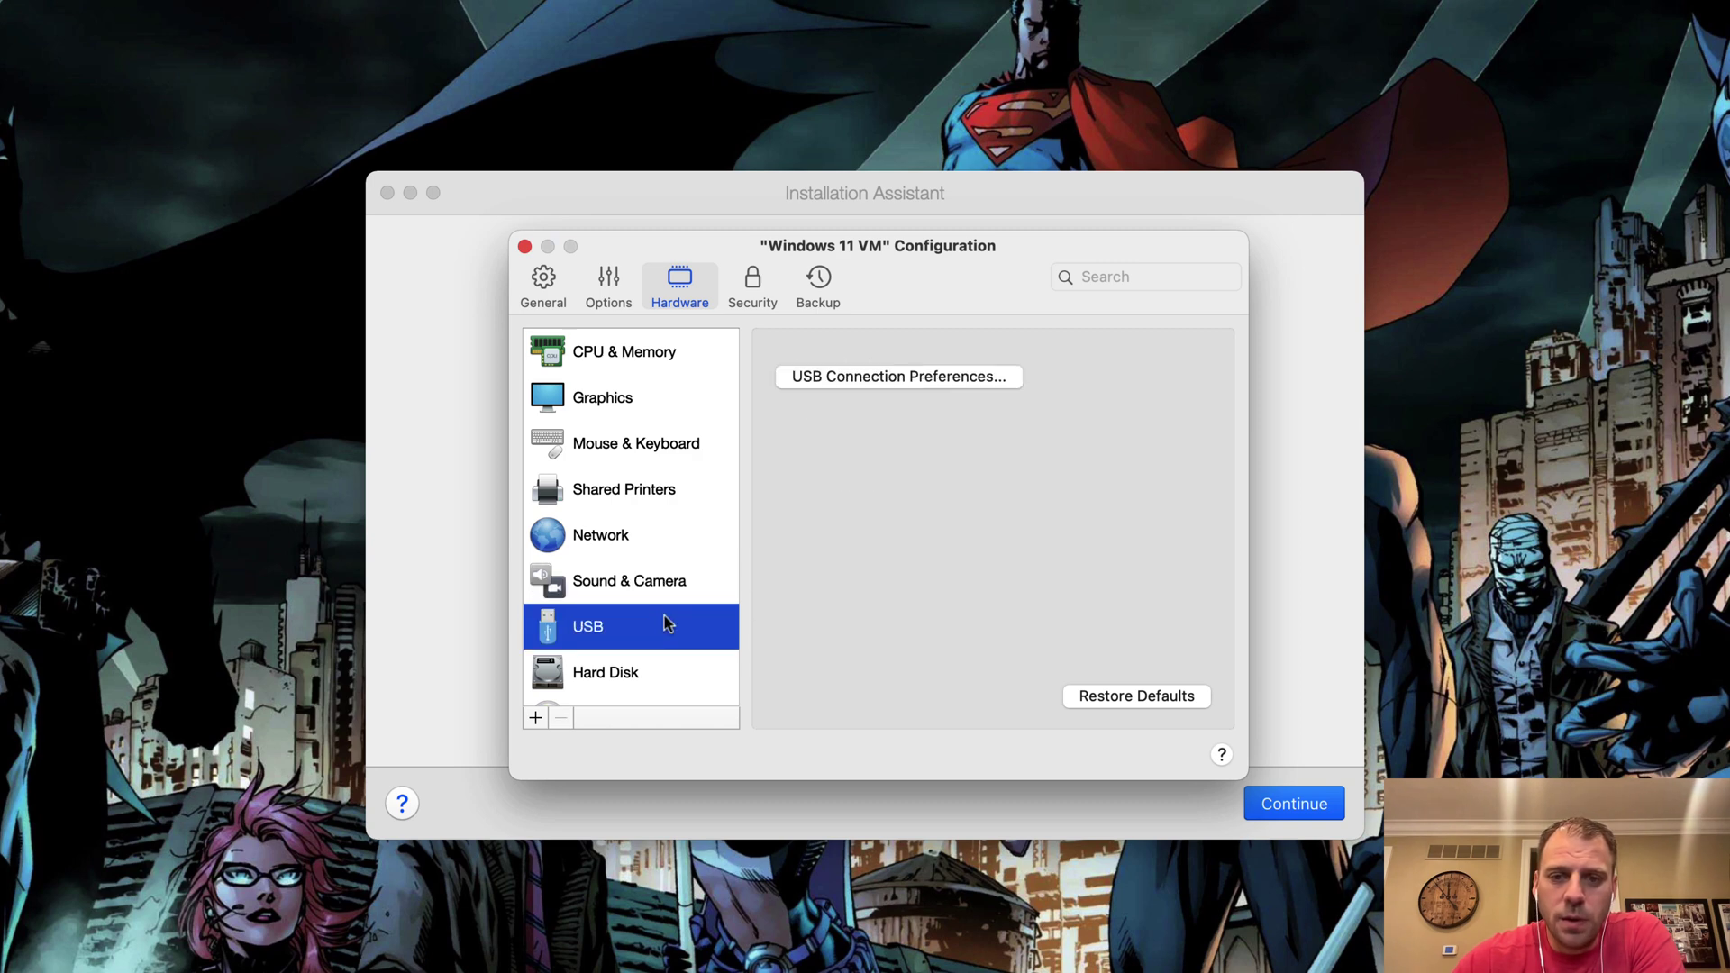
left_click(654, 676)
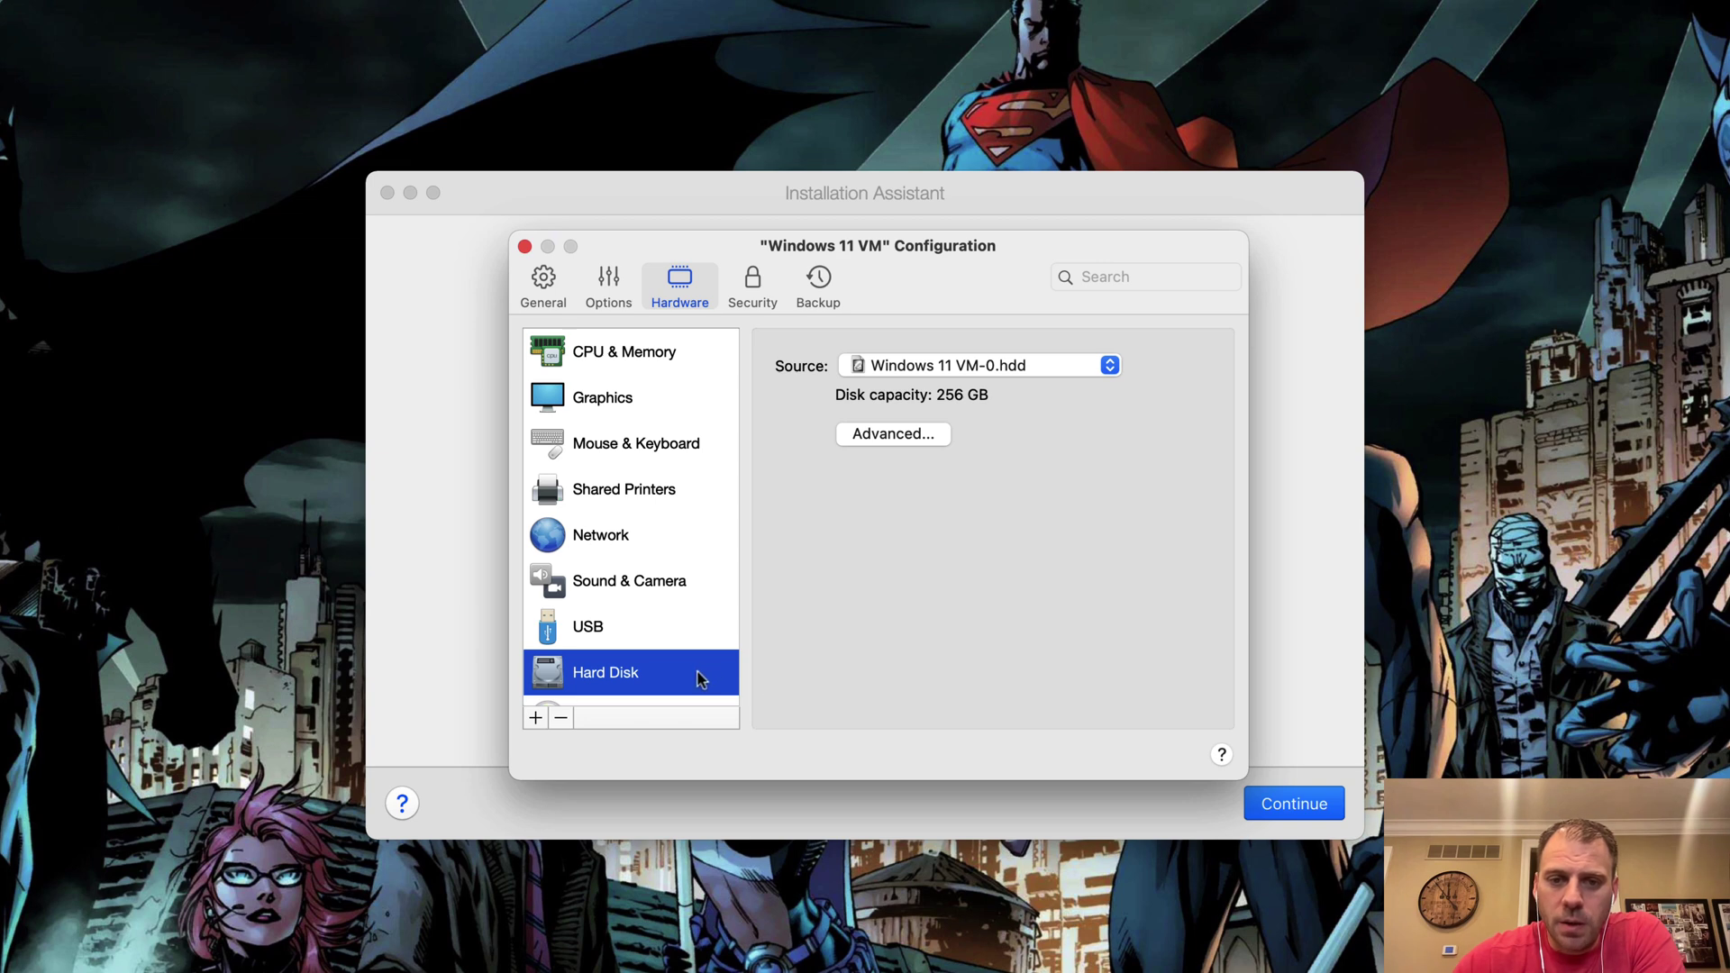
left_click(882, 440)
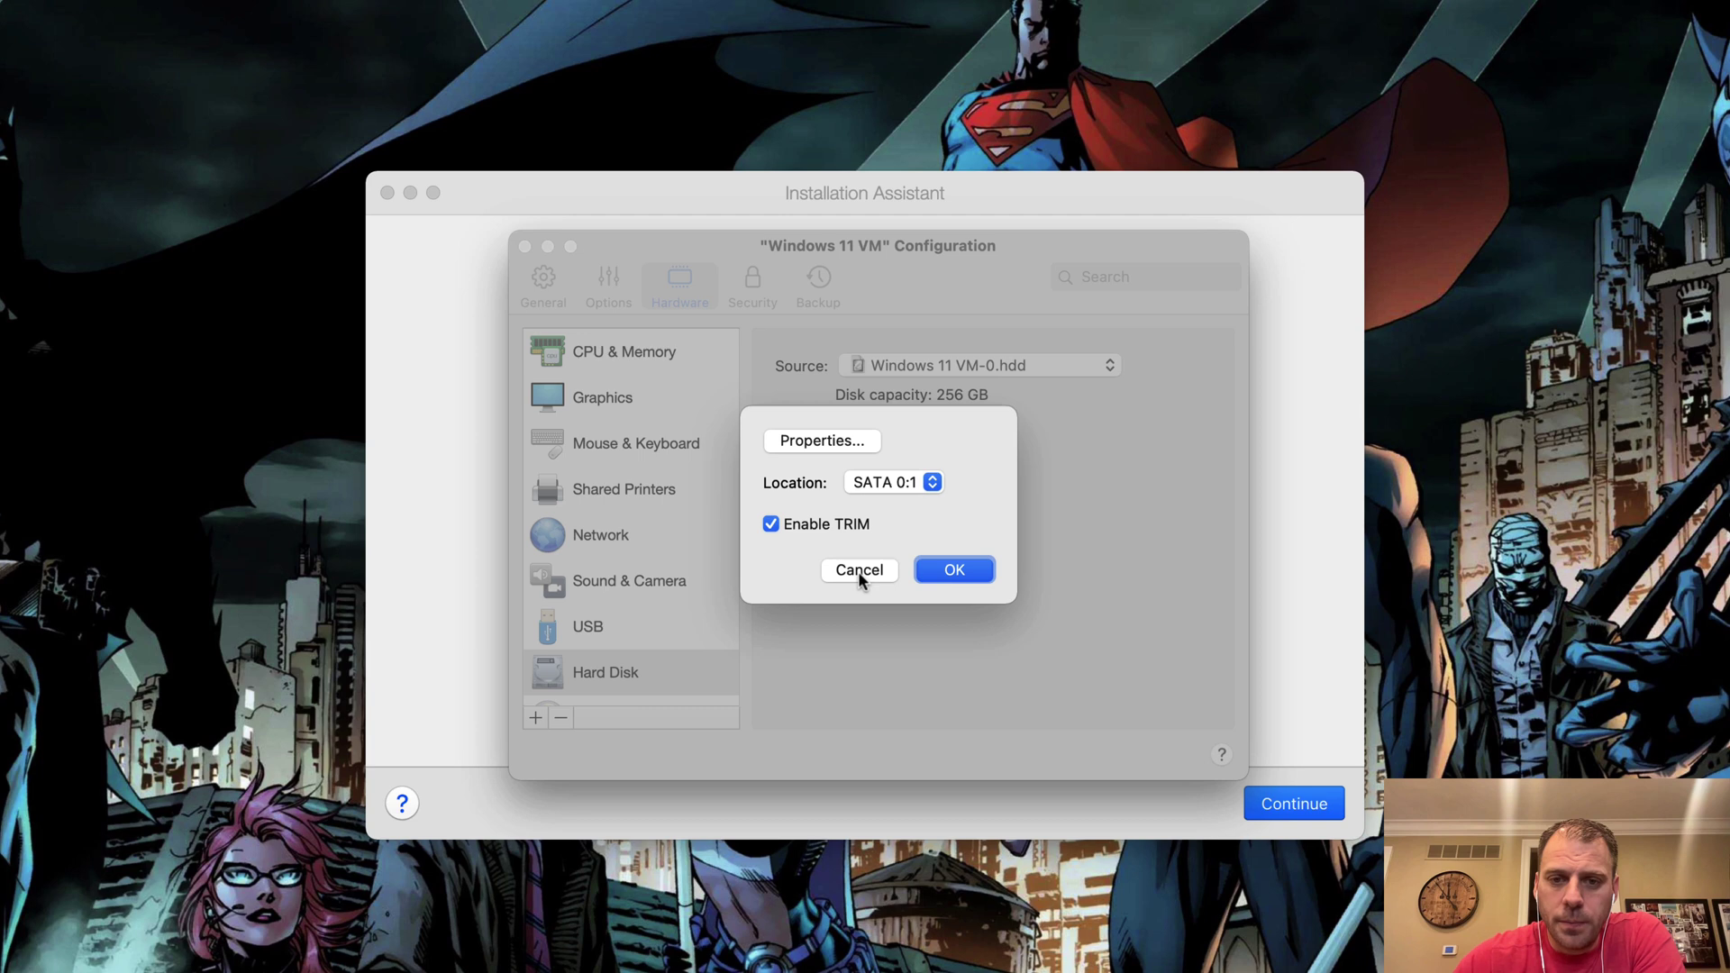
left_click(858, 571)
left_click(1109, 365)
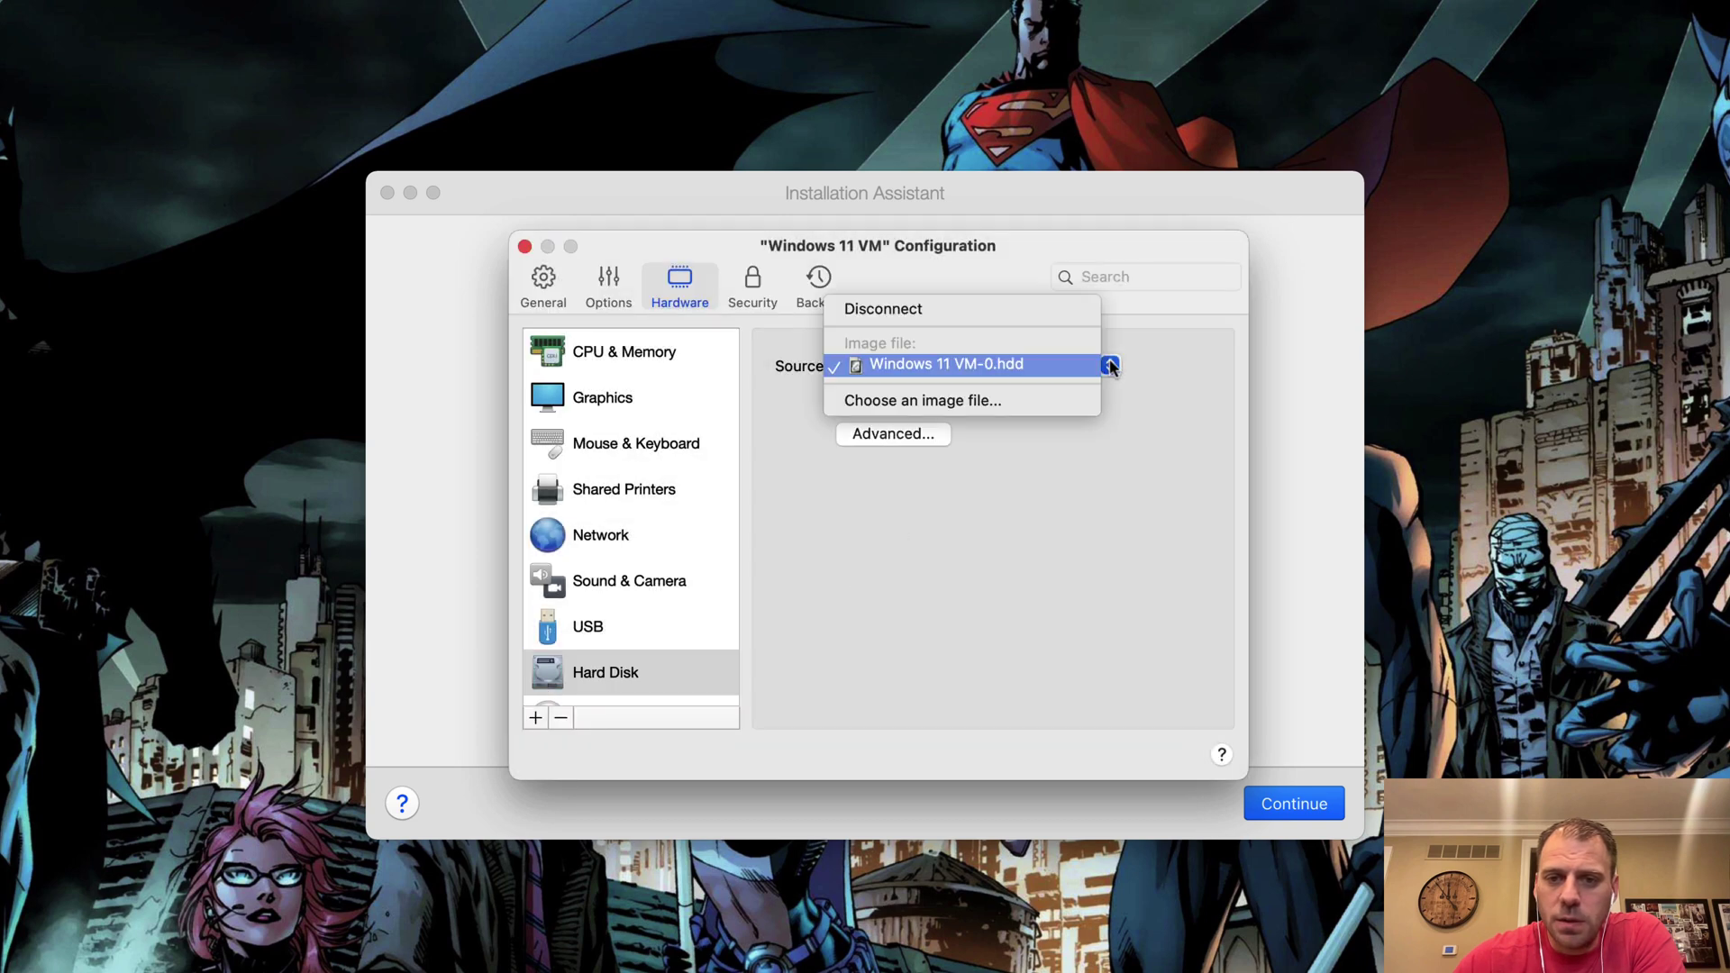
left_click(931, 595)
scroll(712, 592, "down", 4)
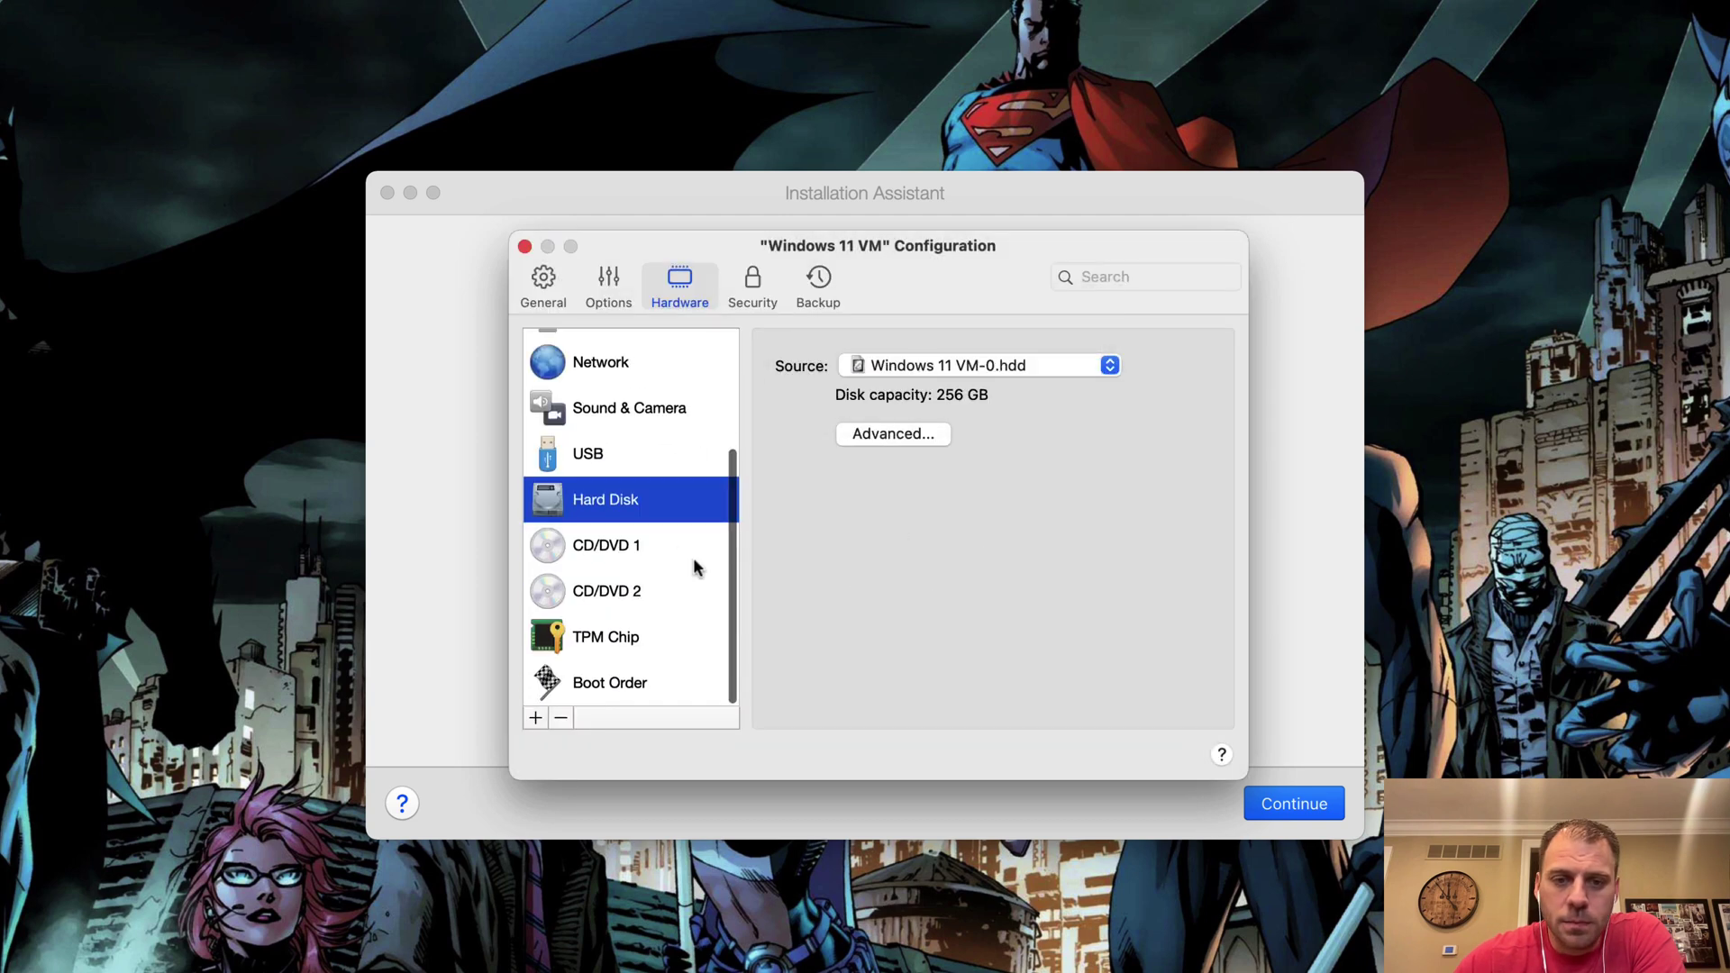
left_click(651, 540)
left_click(656, 590)
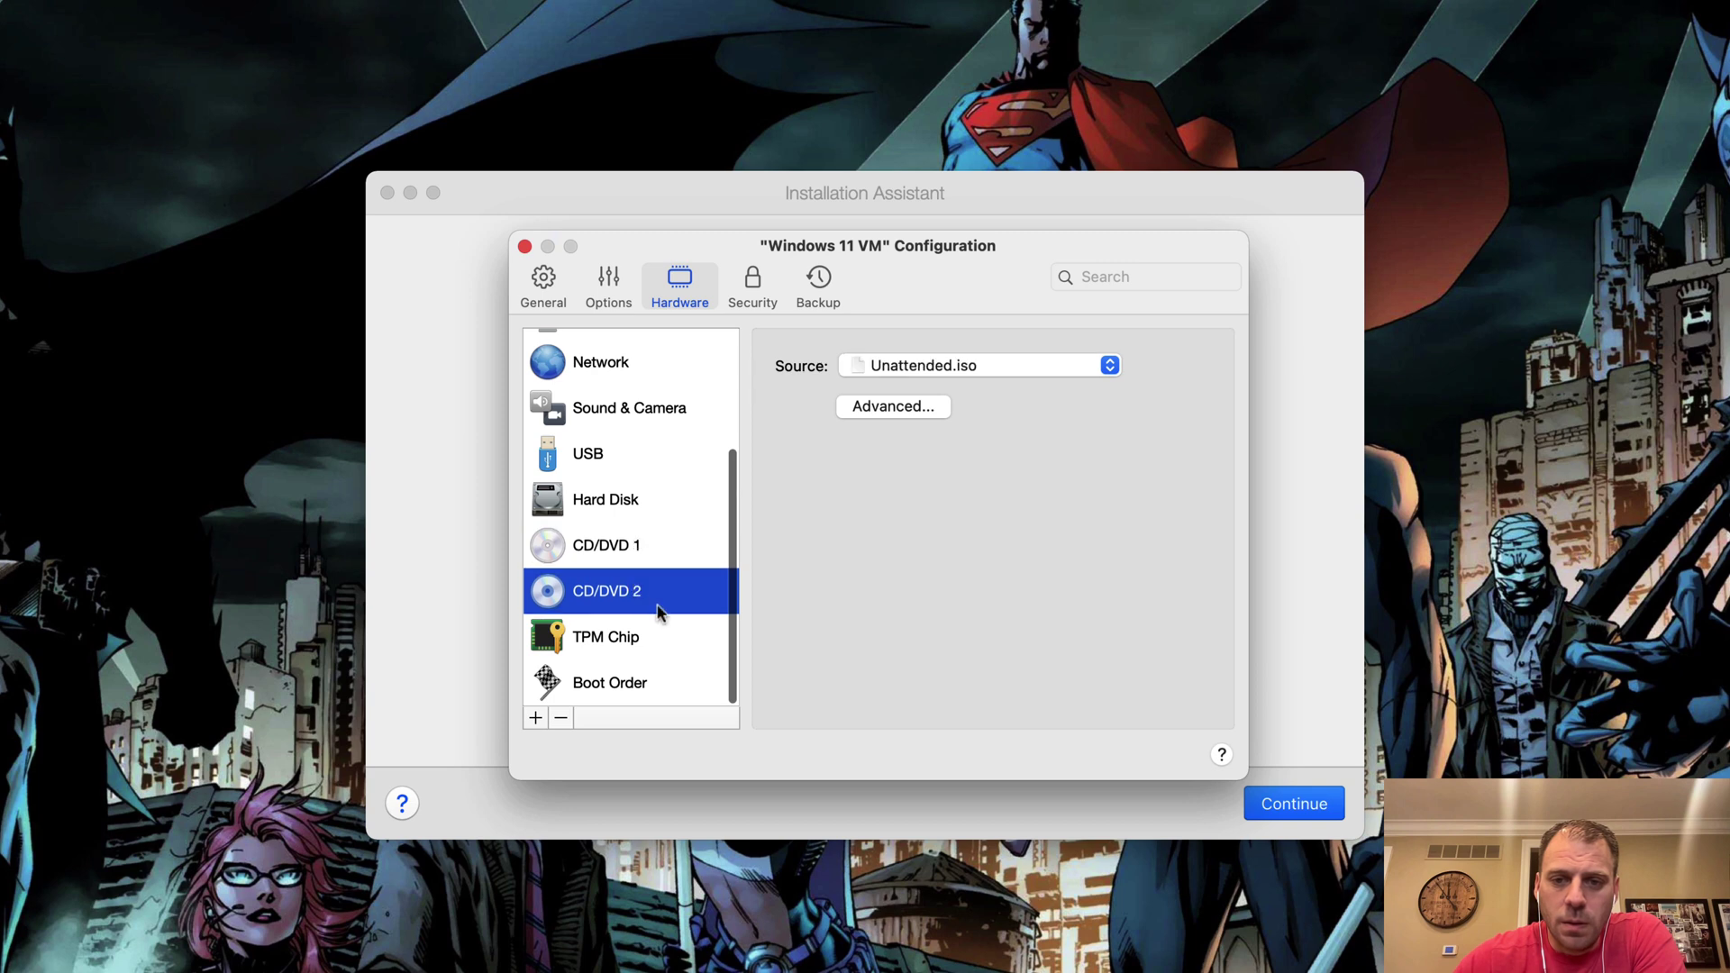
left_click(651, 636)
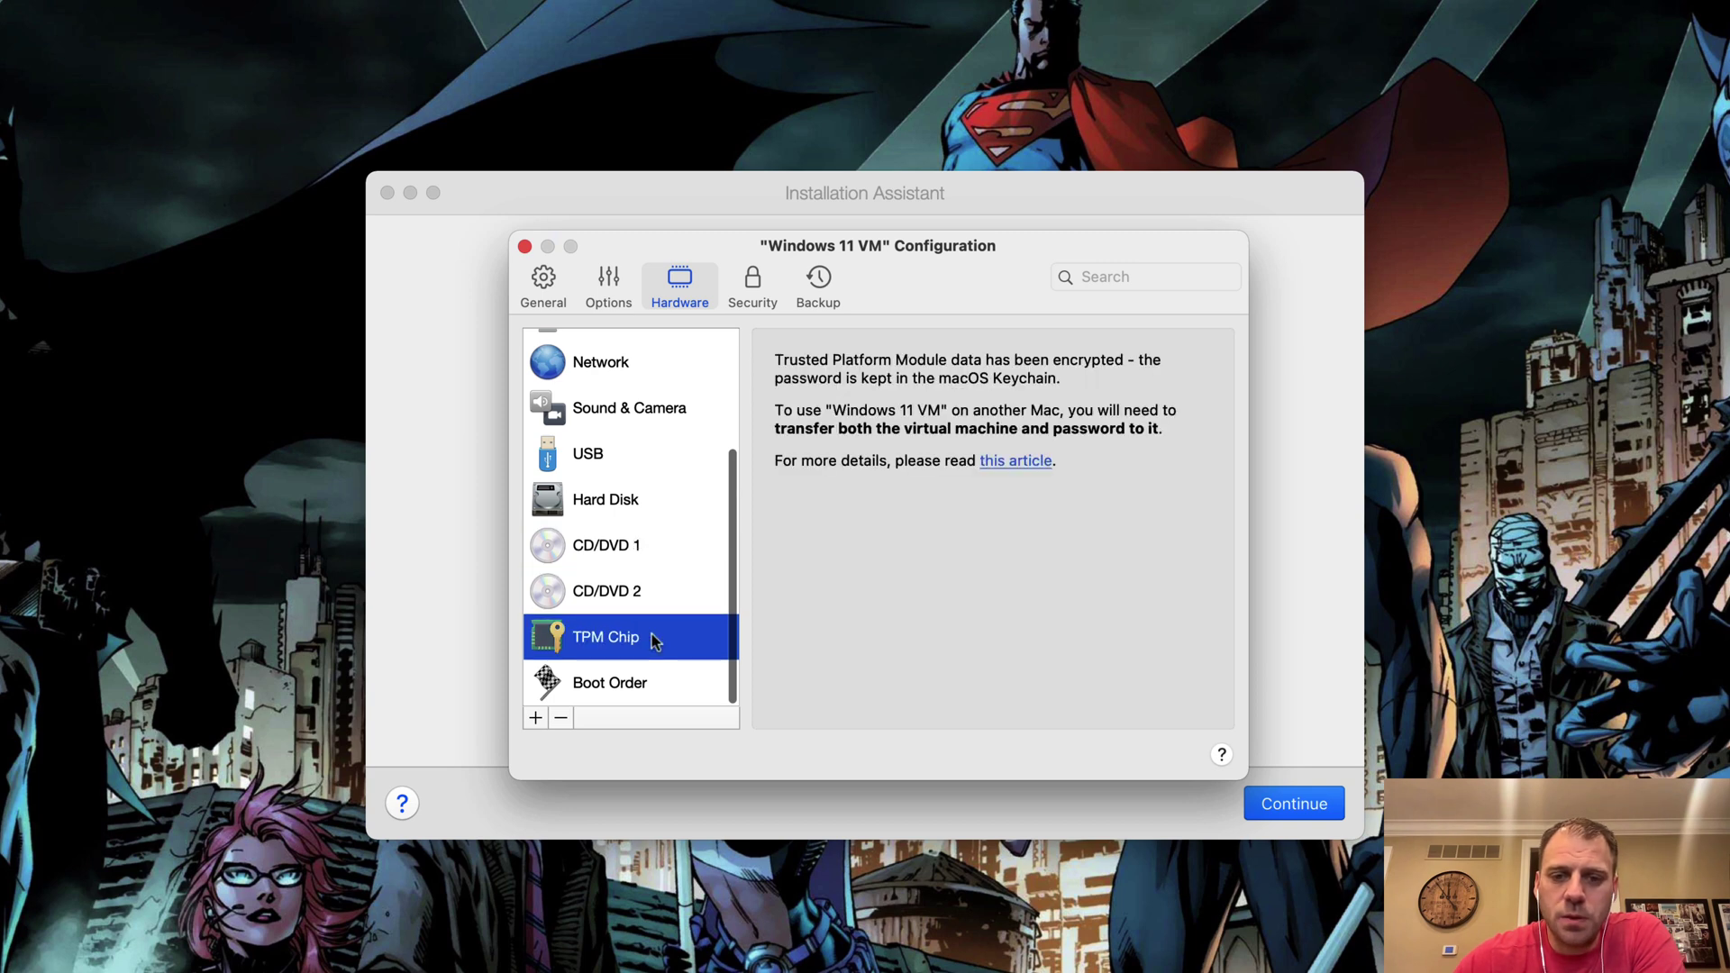
left_click(653, 683)
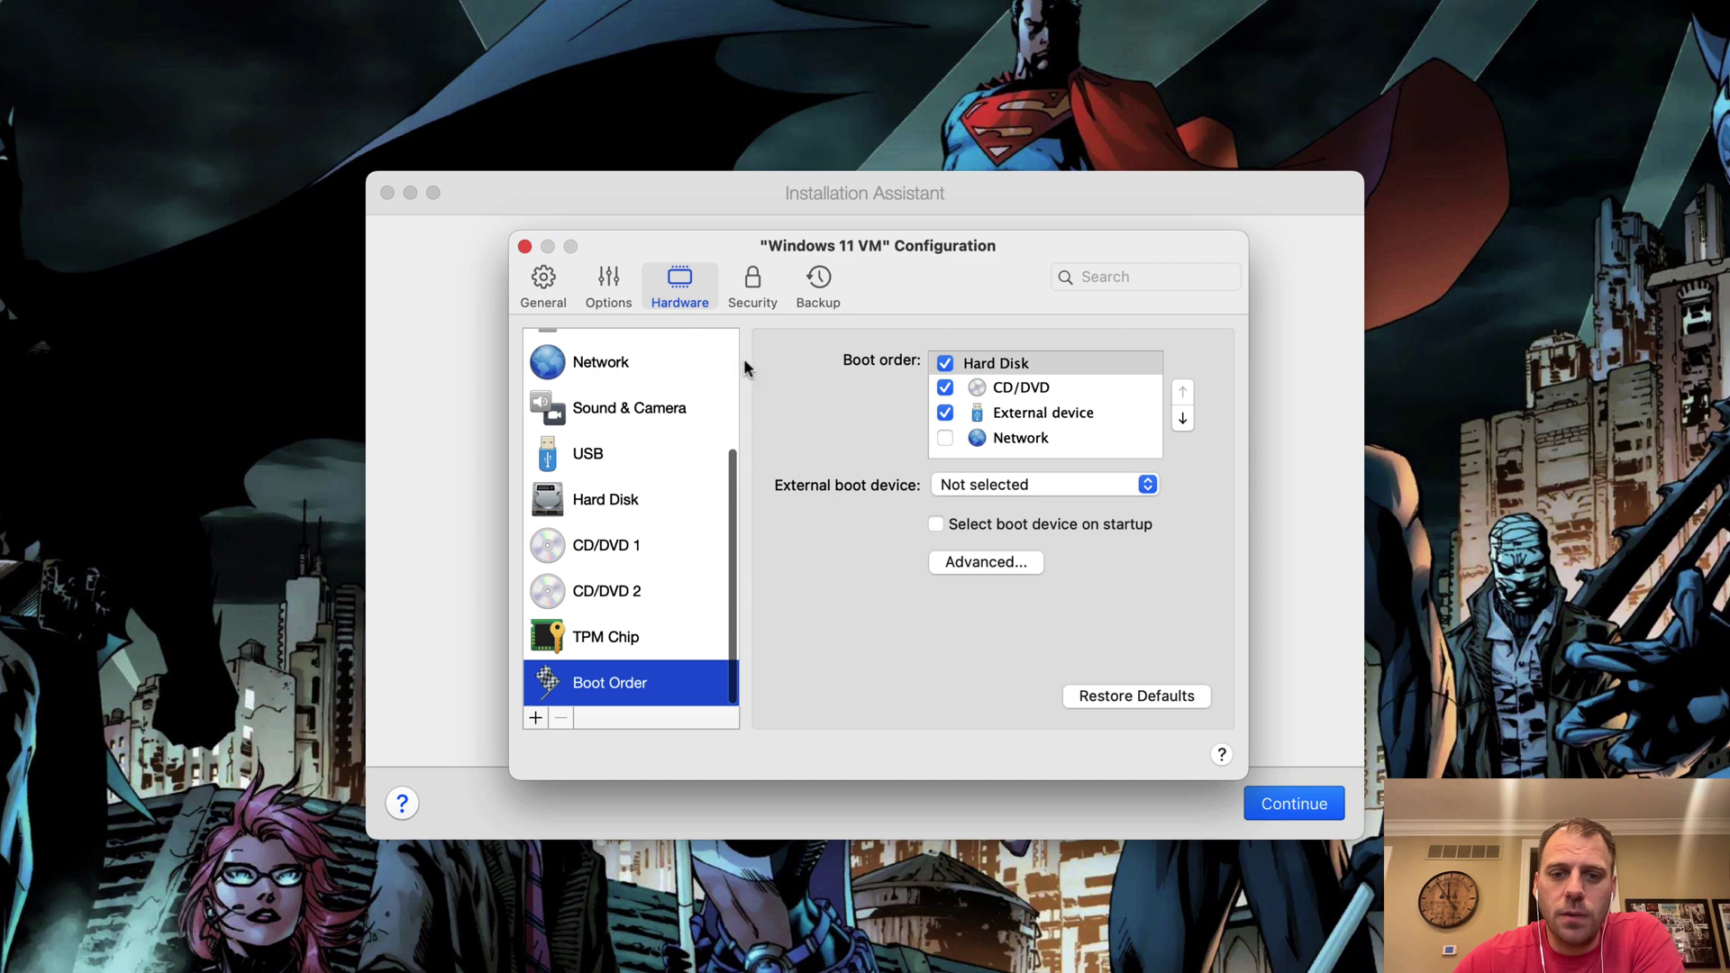
scroll(688, 494, "up", 5)
left_click(644, 359)
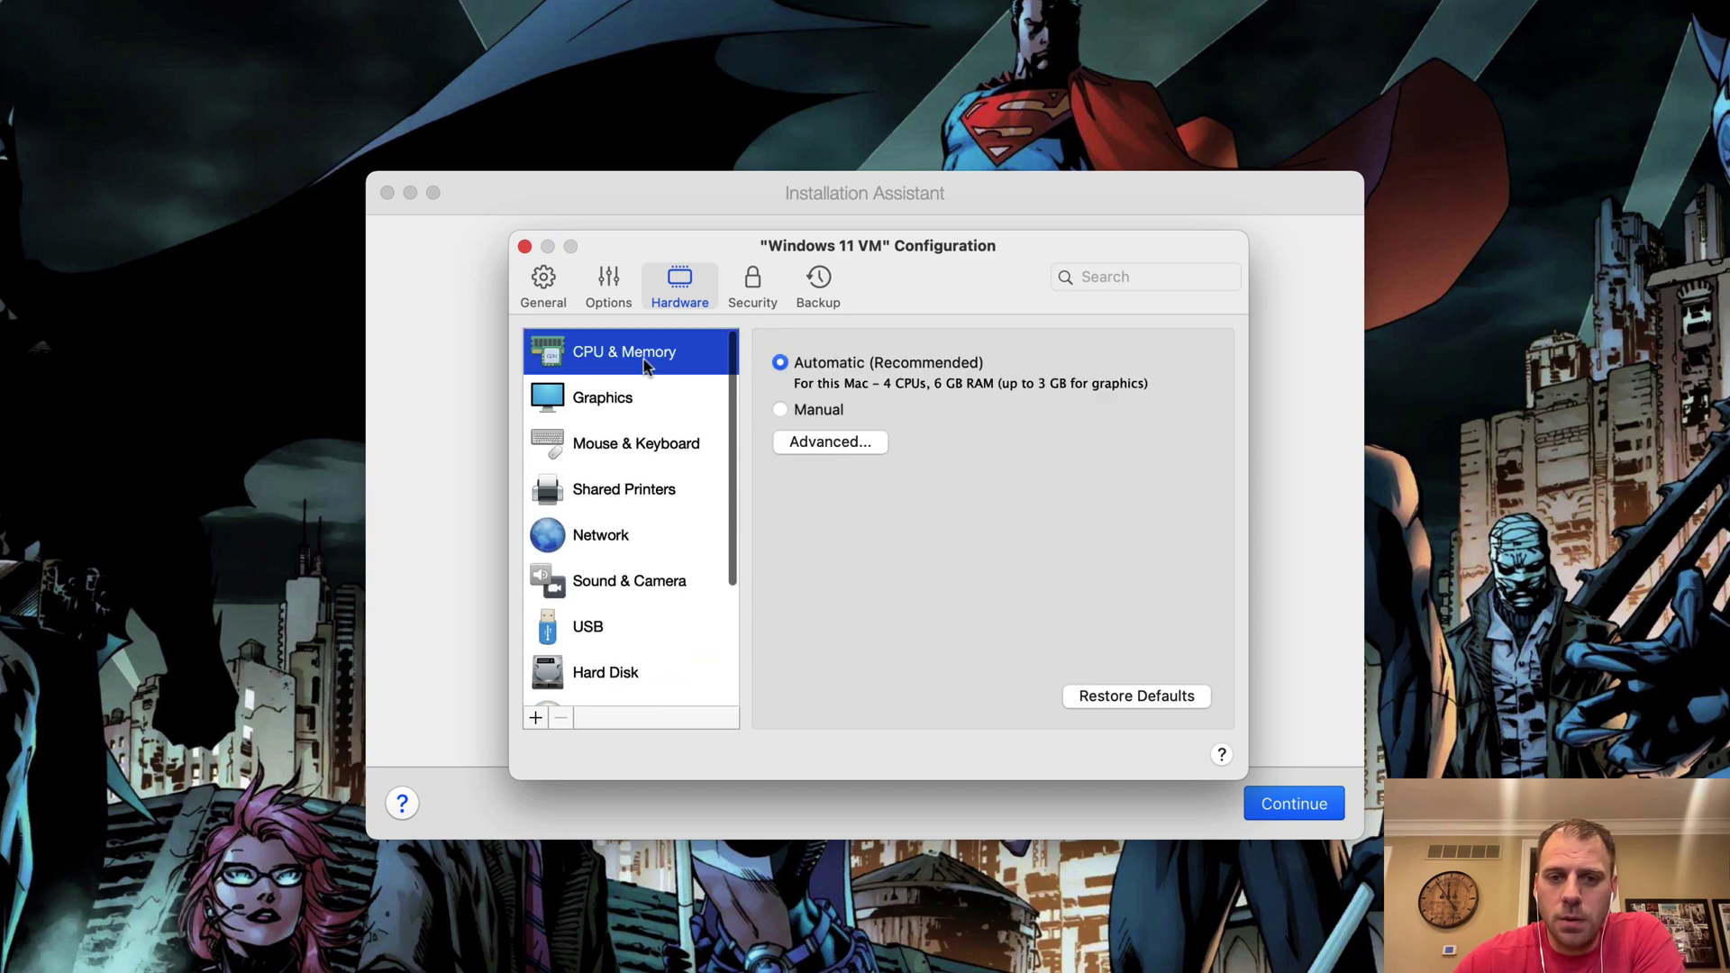
Review the Security and Backup settings, then close the VM configuration window
left_click(755, 285)
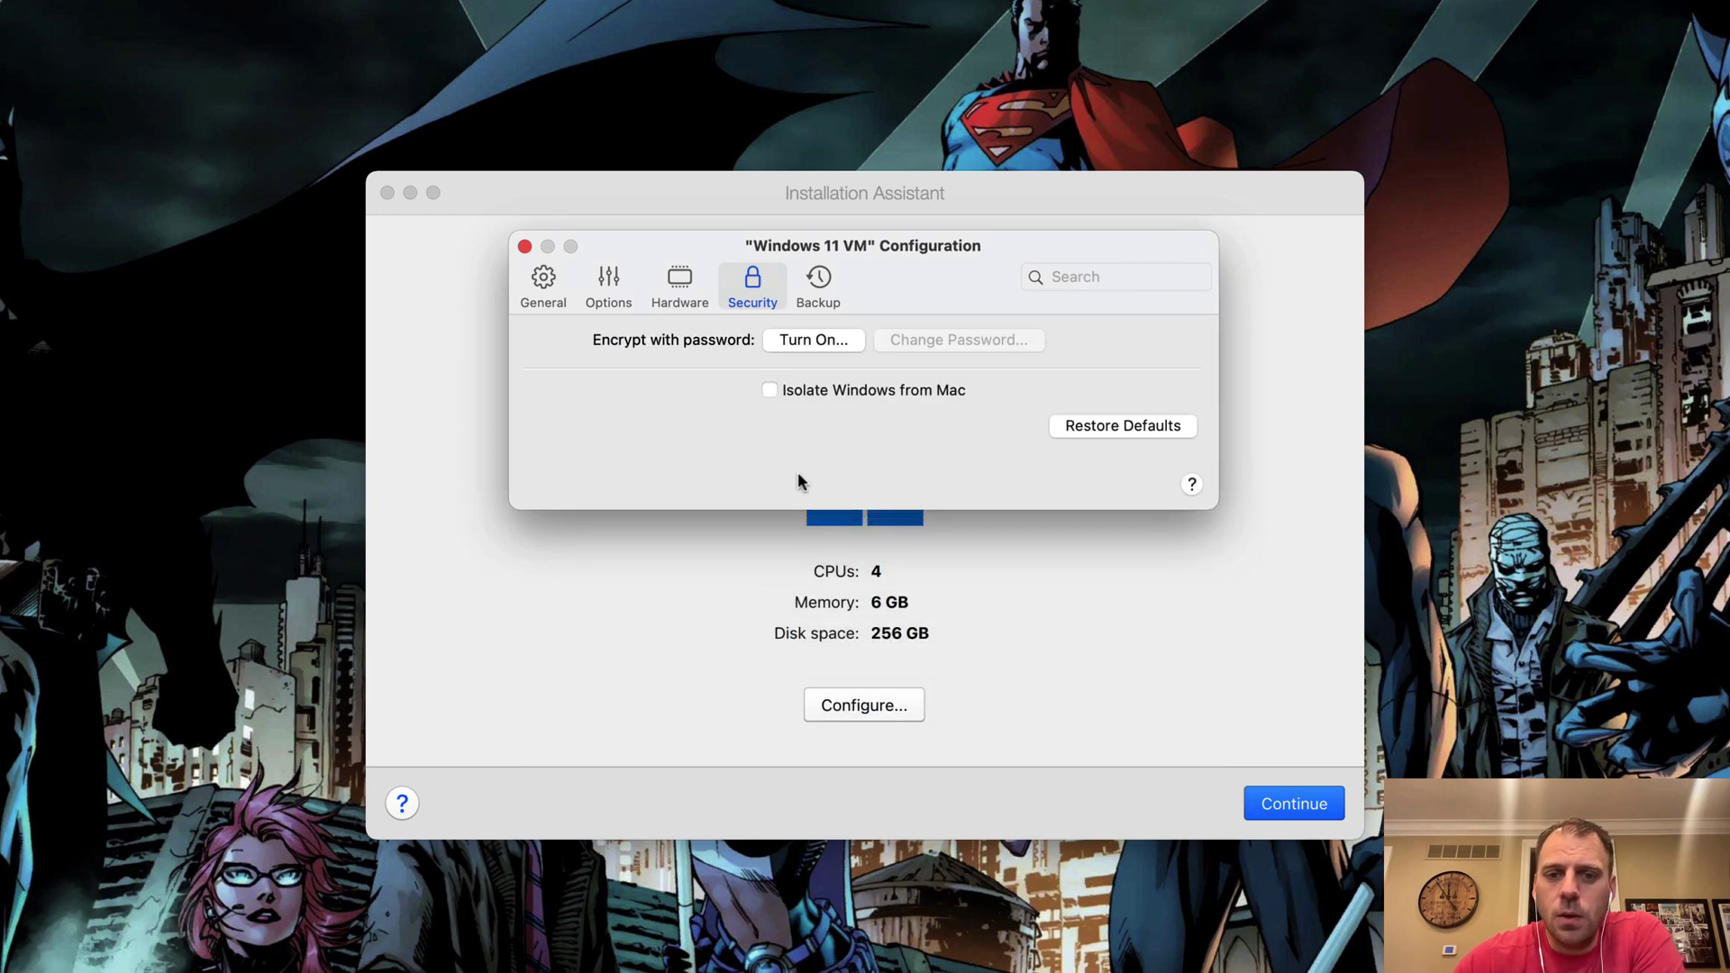
left_click(821, 285)
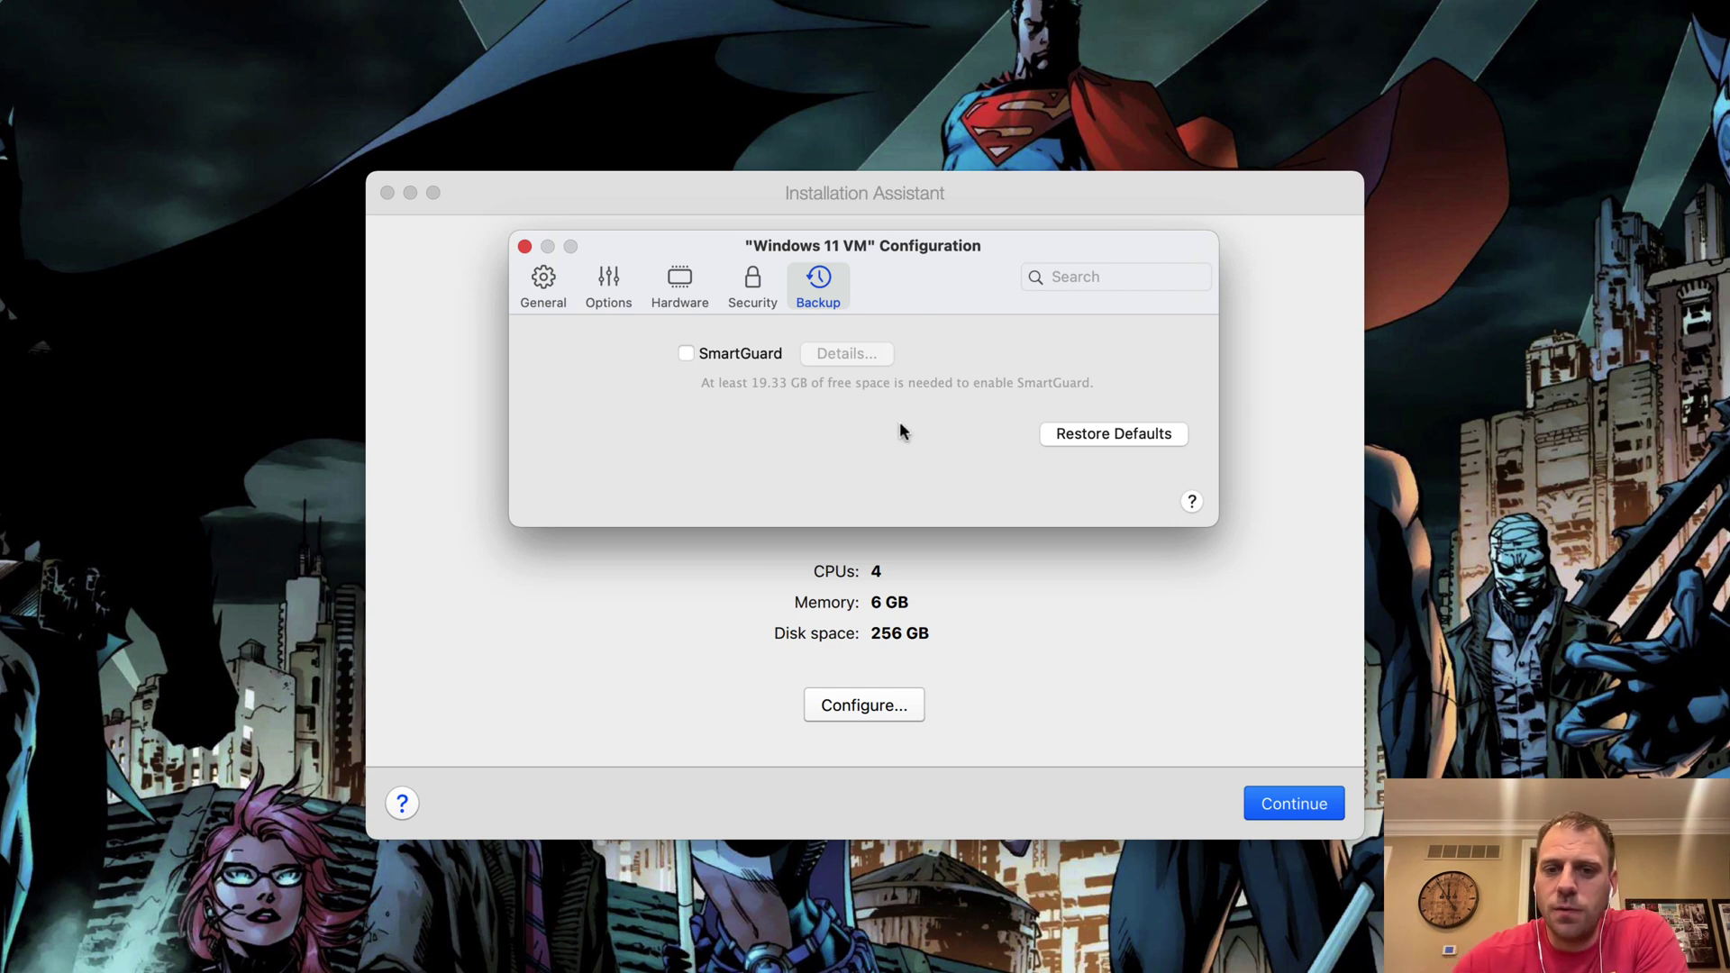
left_click(525, 246)
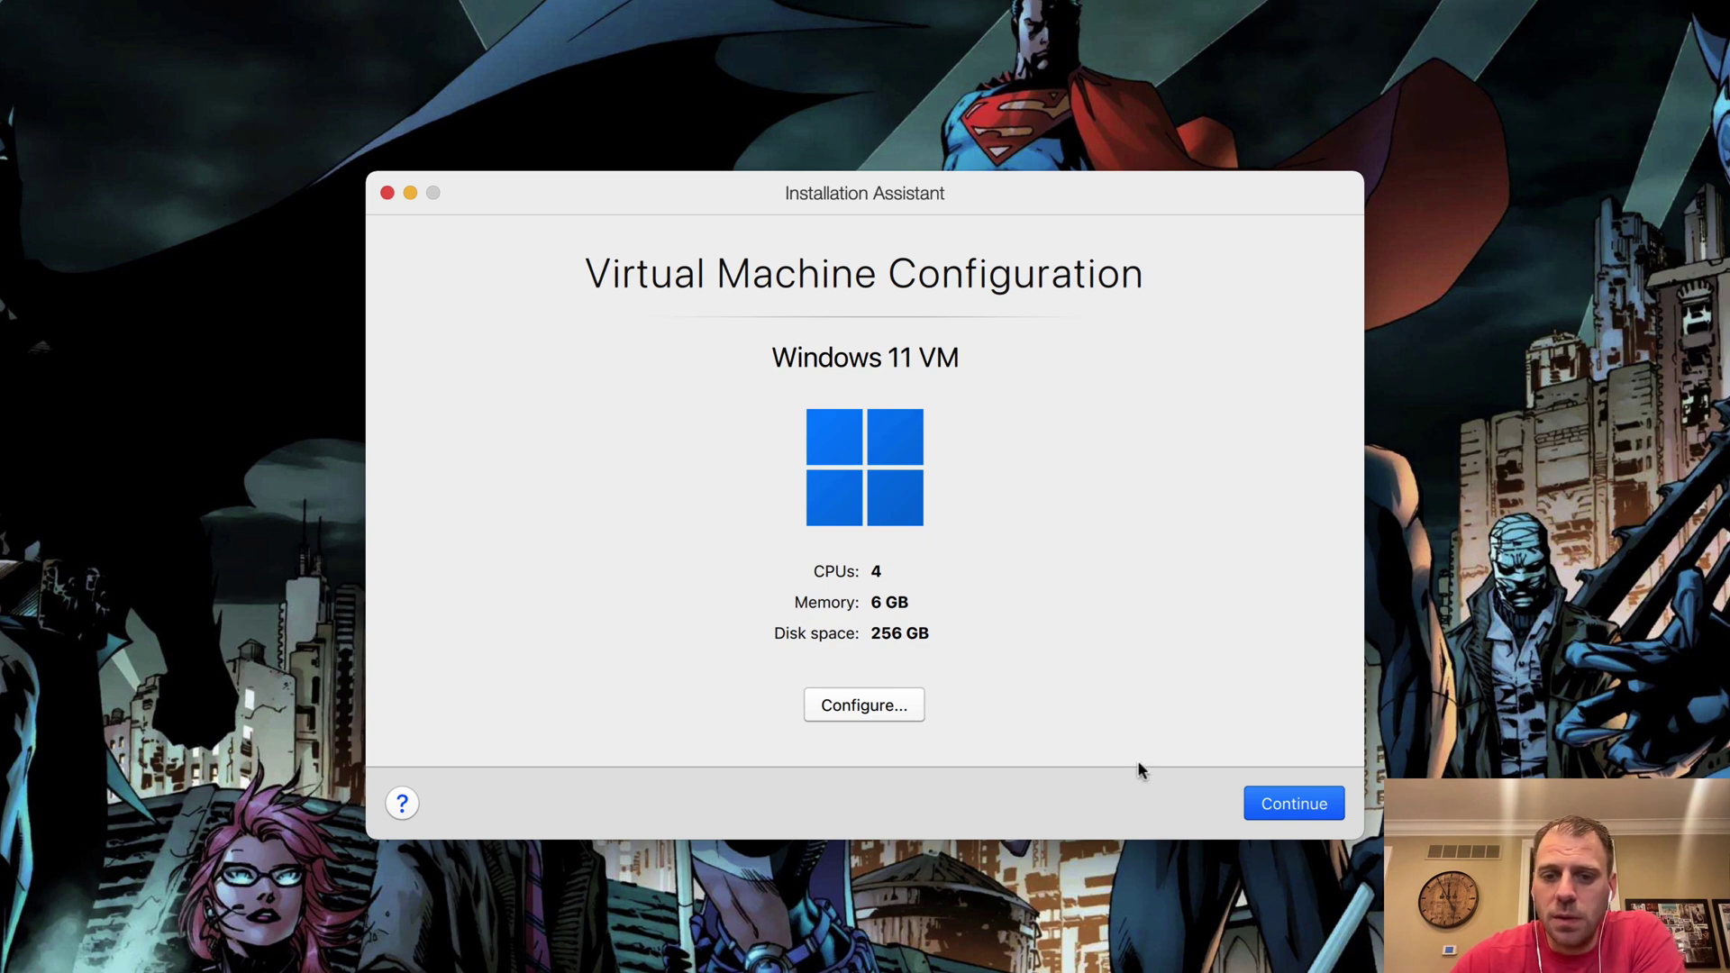
Start the Windows 11 VM installation, allowing camera and microphone access
left_click(1298, 806)
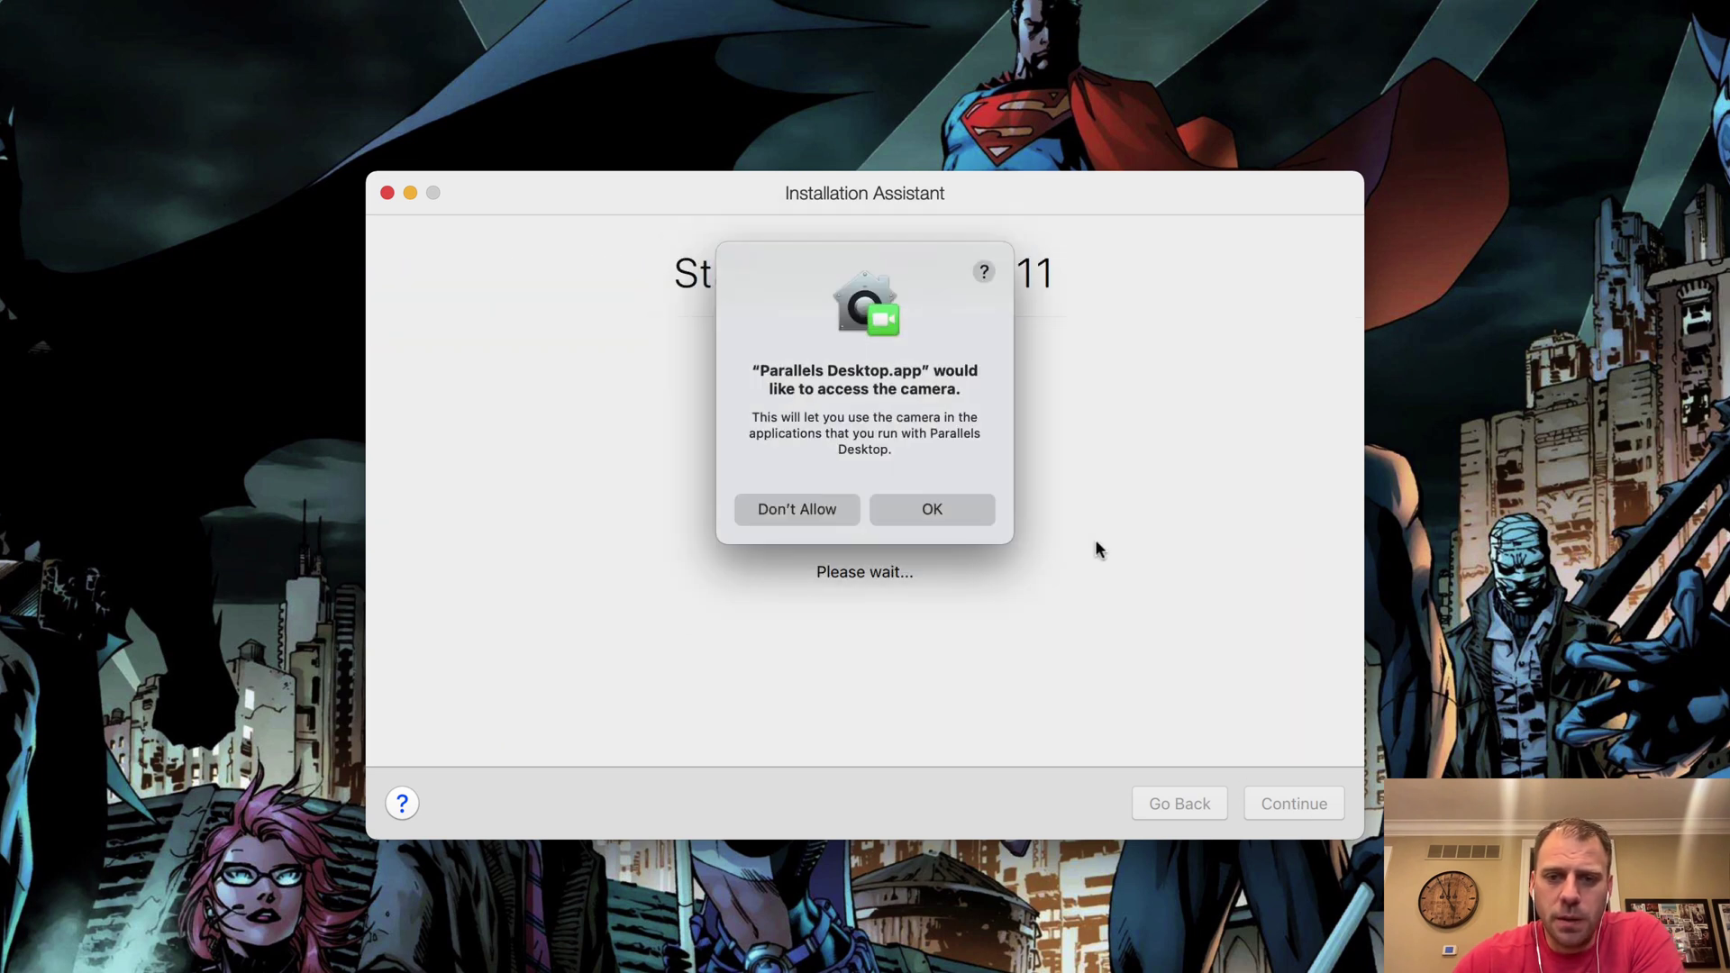
left_click(932, 511)
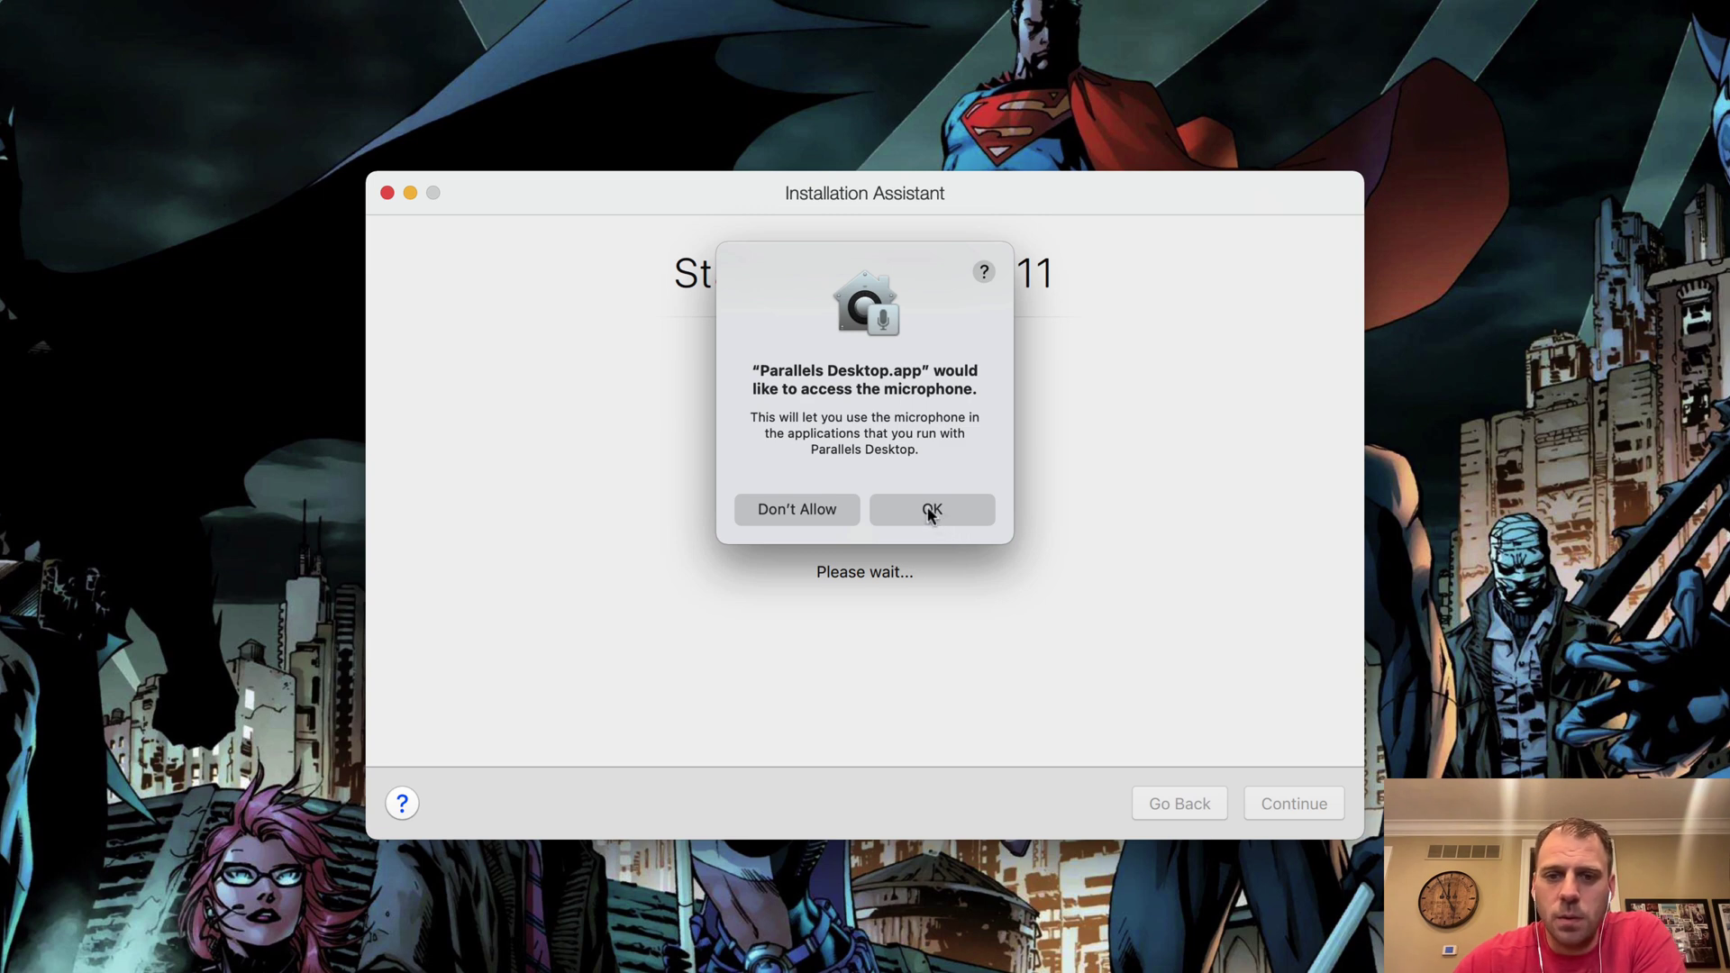
left_click(929, 510)
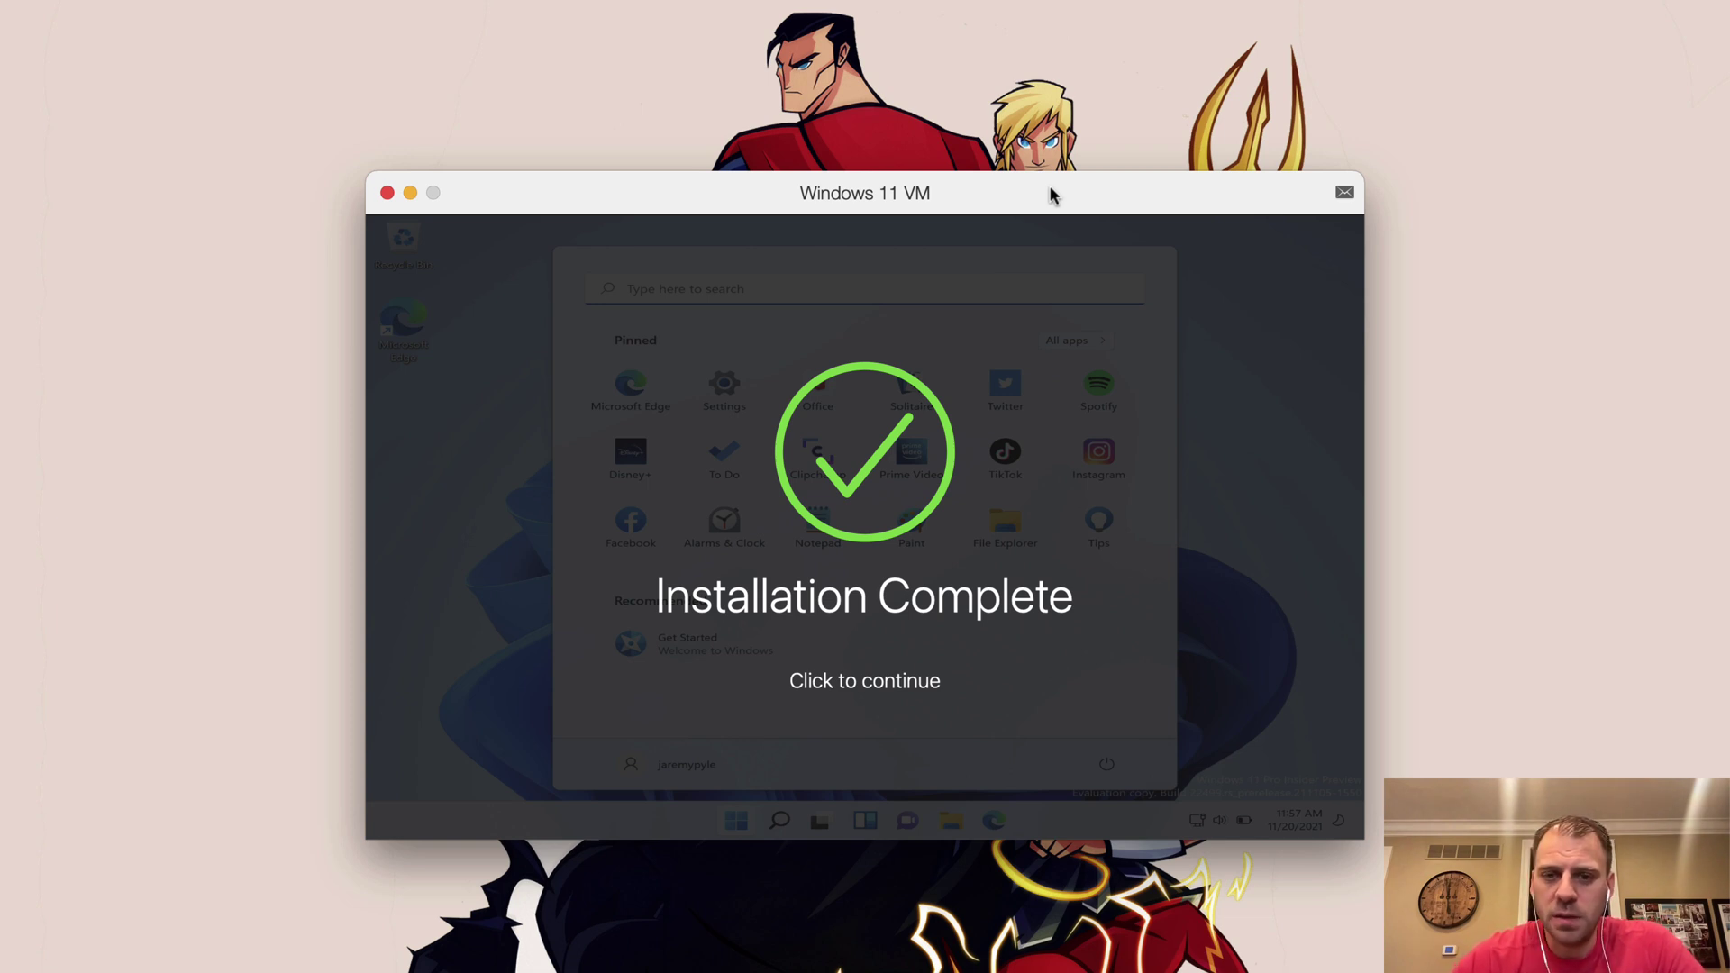
Make the VM full screen, minimize Edge, and reposition and enlarge the Settings window
left_click(1040, 536)
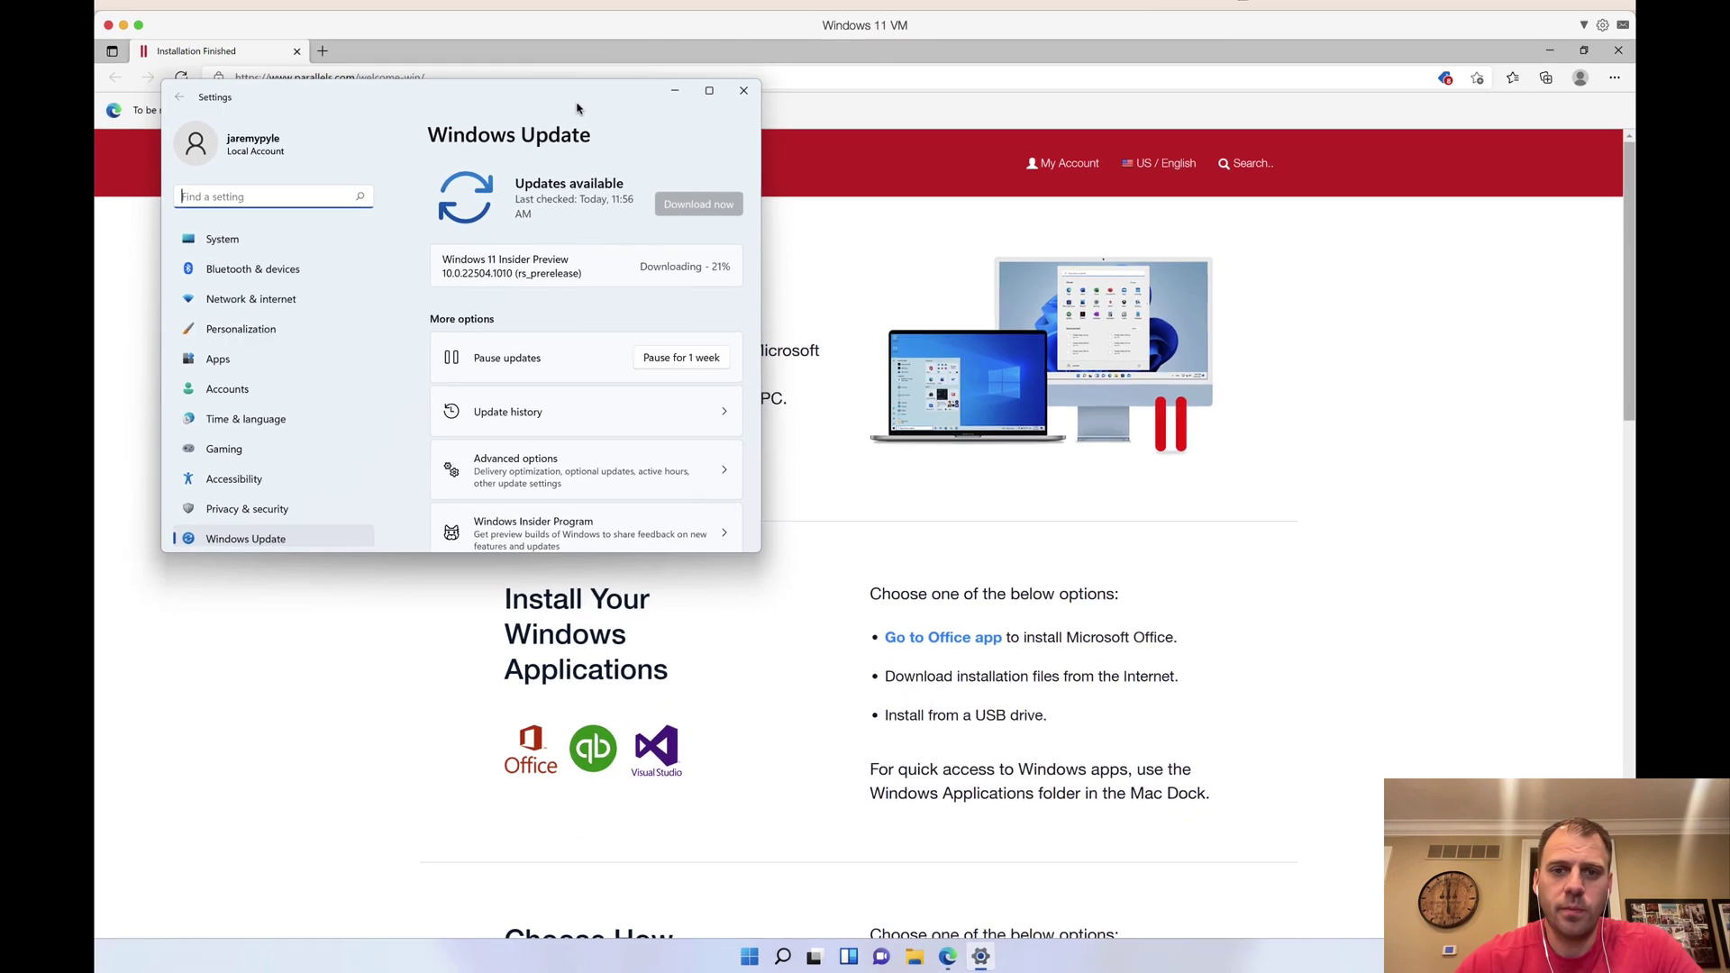
left_click(137, 25)
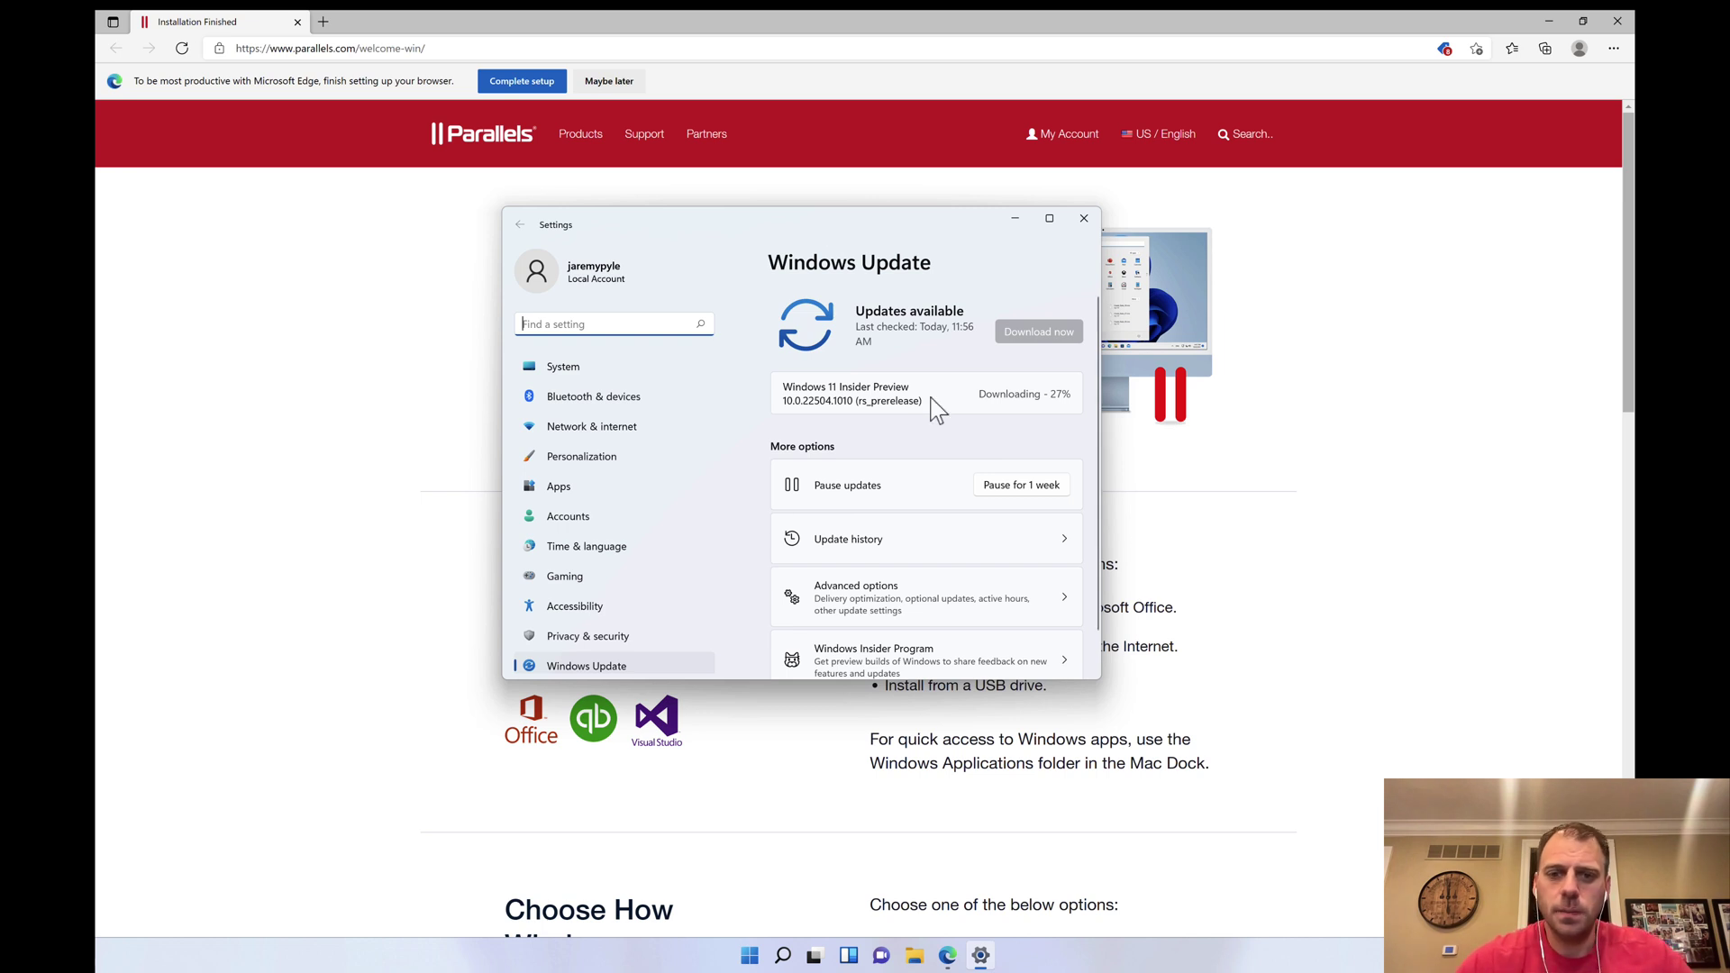
left_click_drag(706, 225, 578, 148)
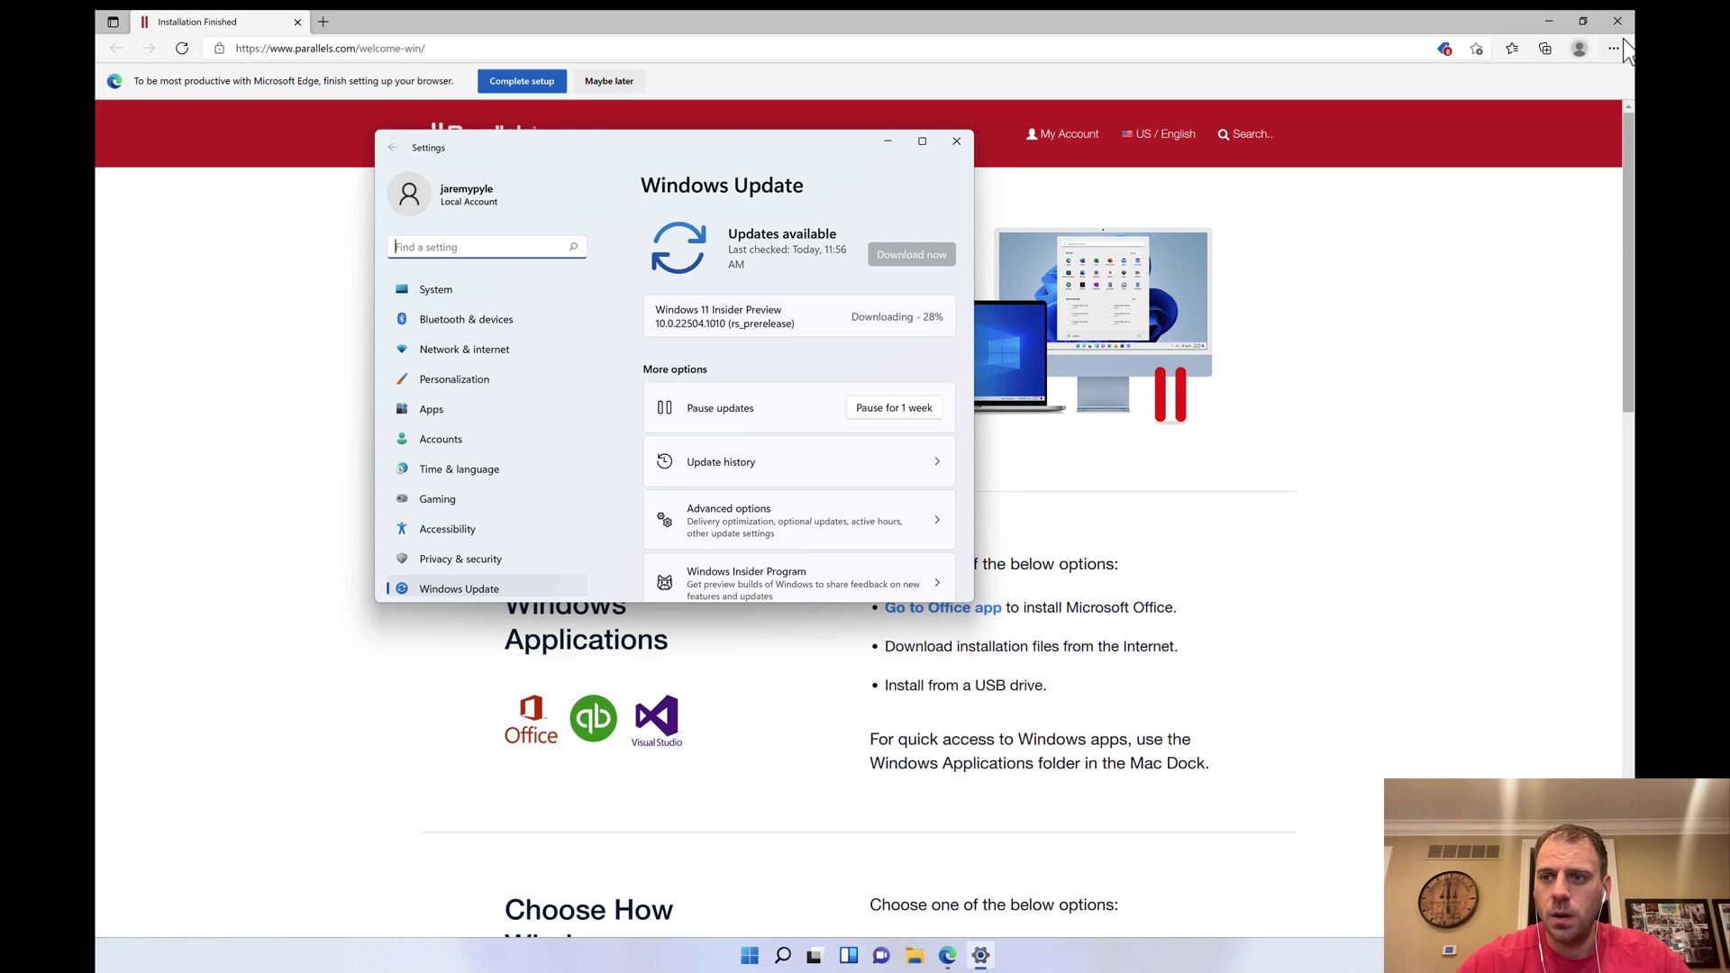
left_click(1548, 21)
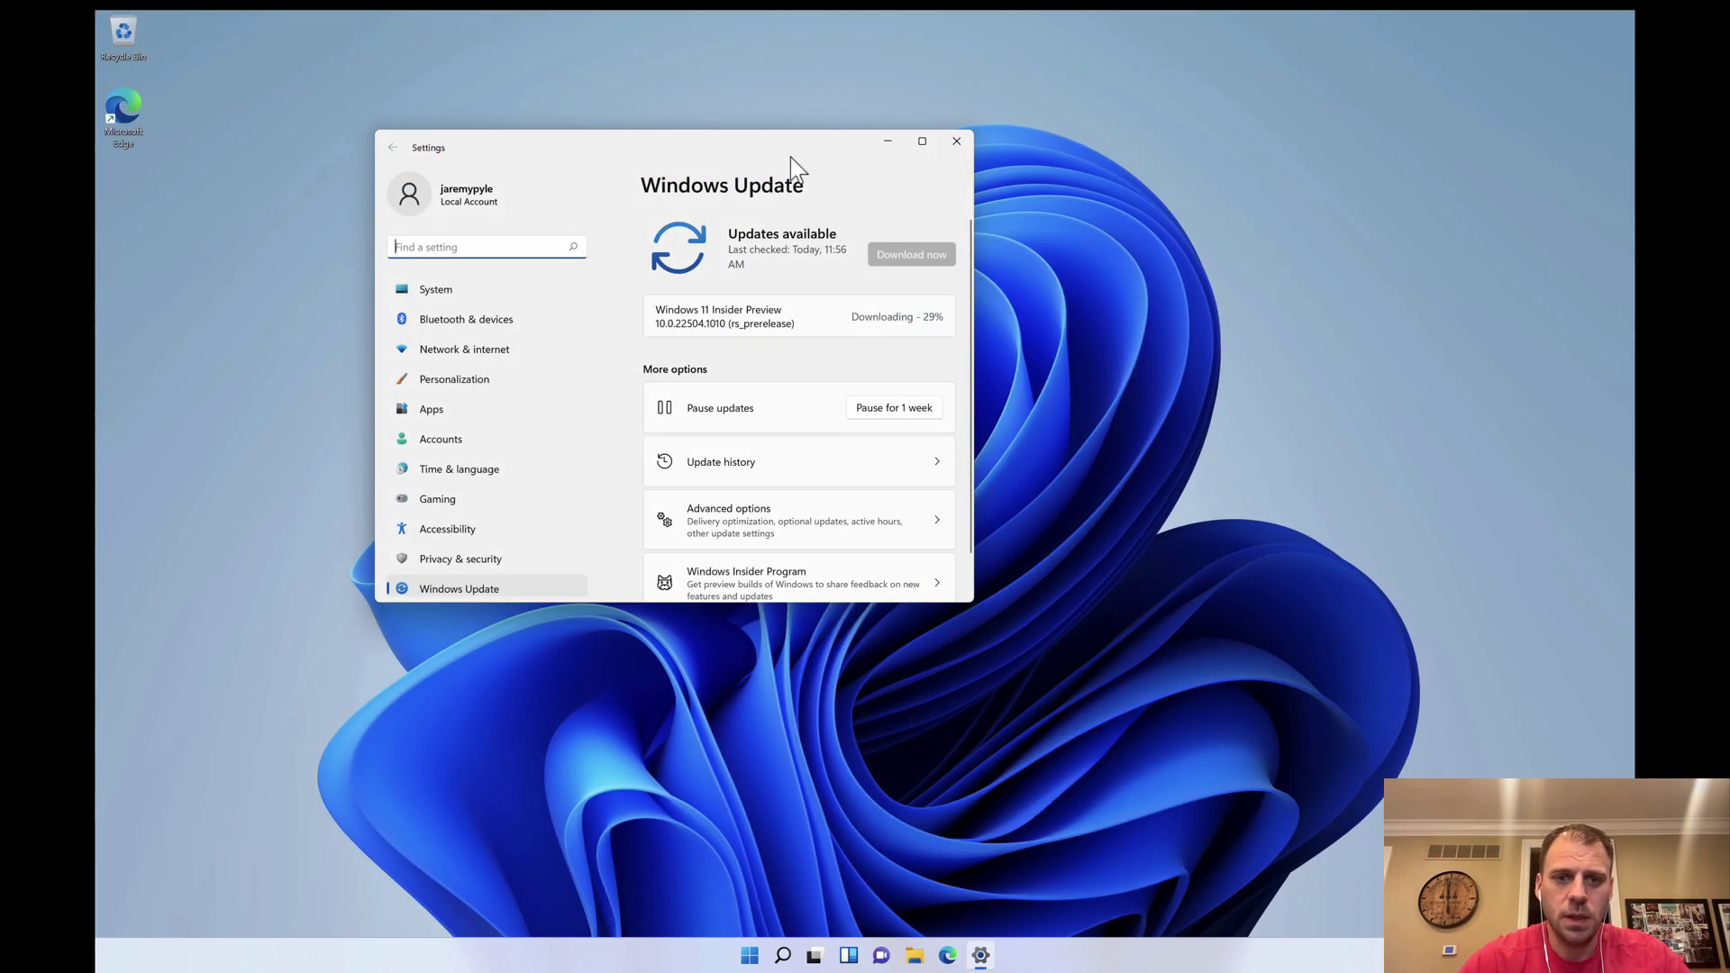
left_click_drag(791, 157, 750, 110)
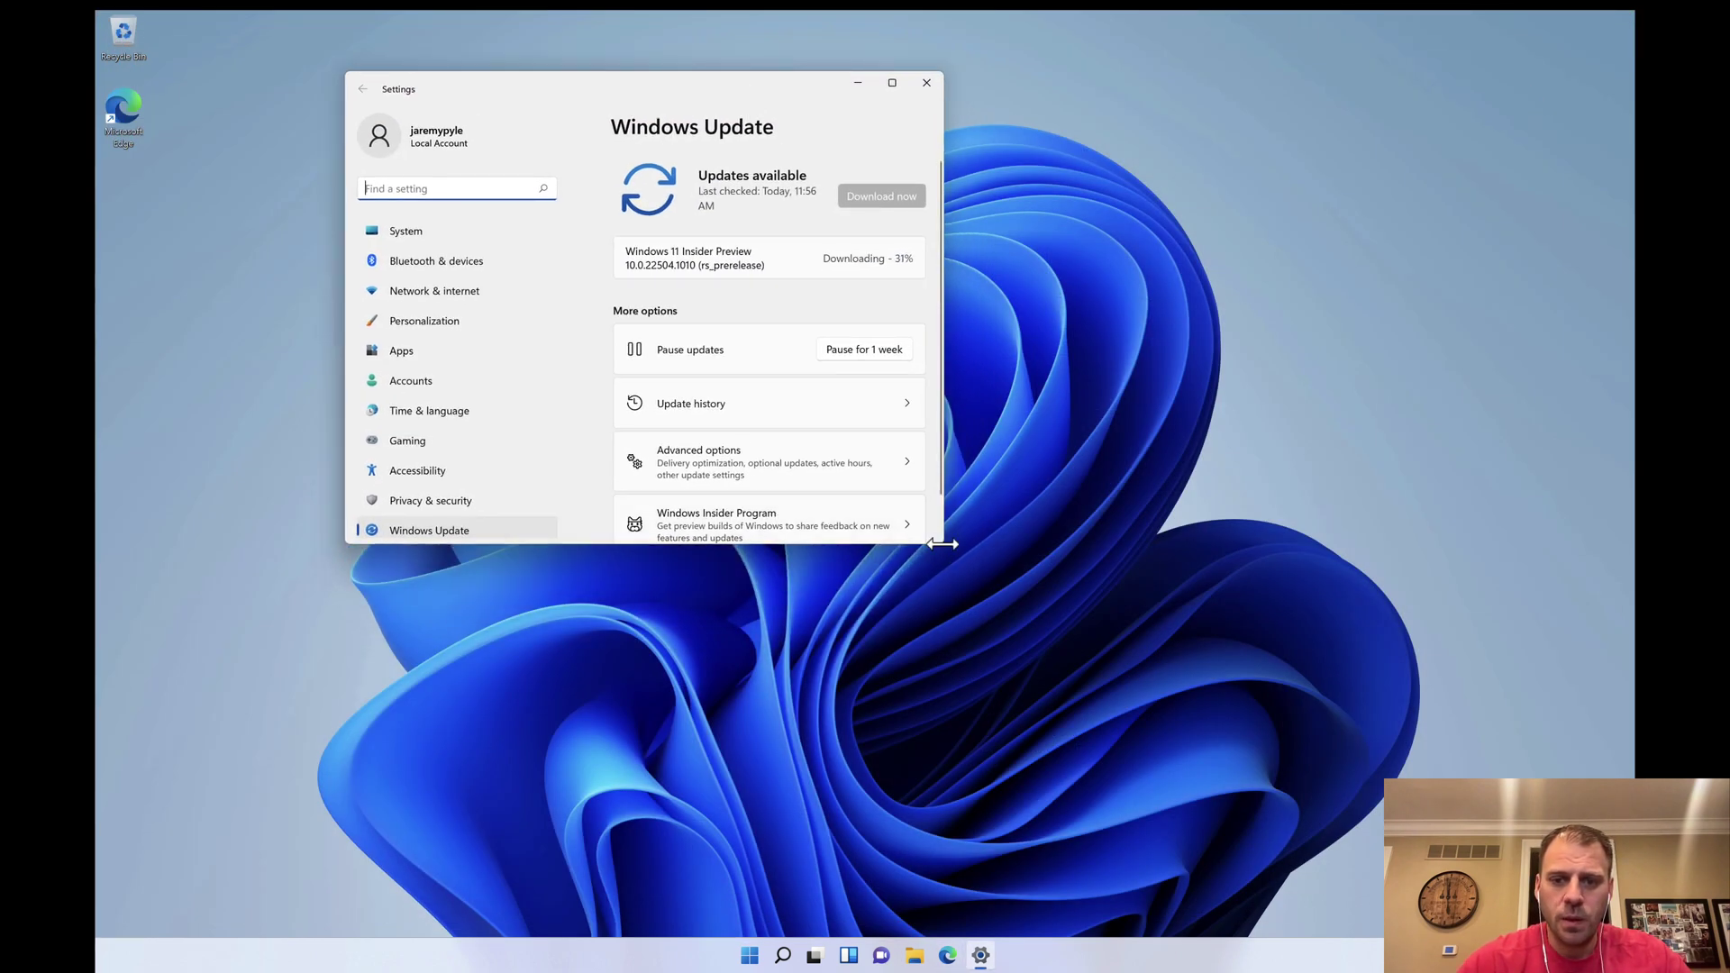
left_click_drag(943, 539, 1247, 892)
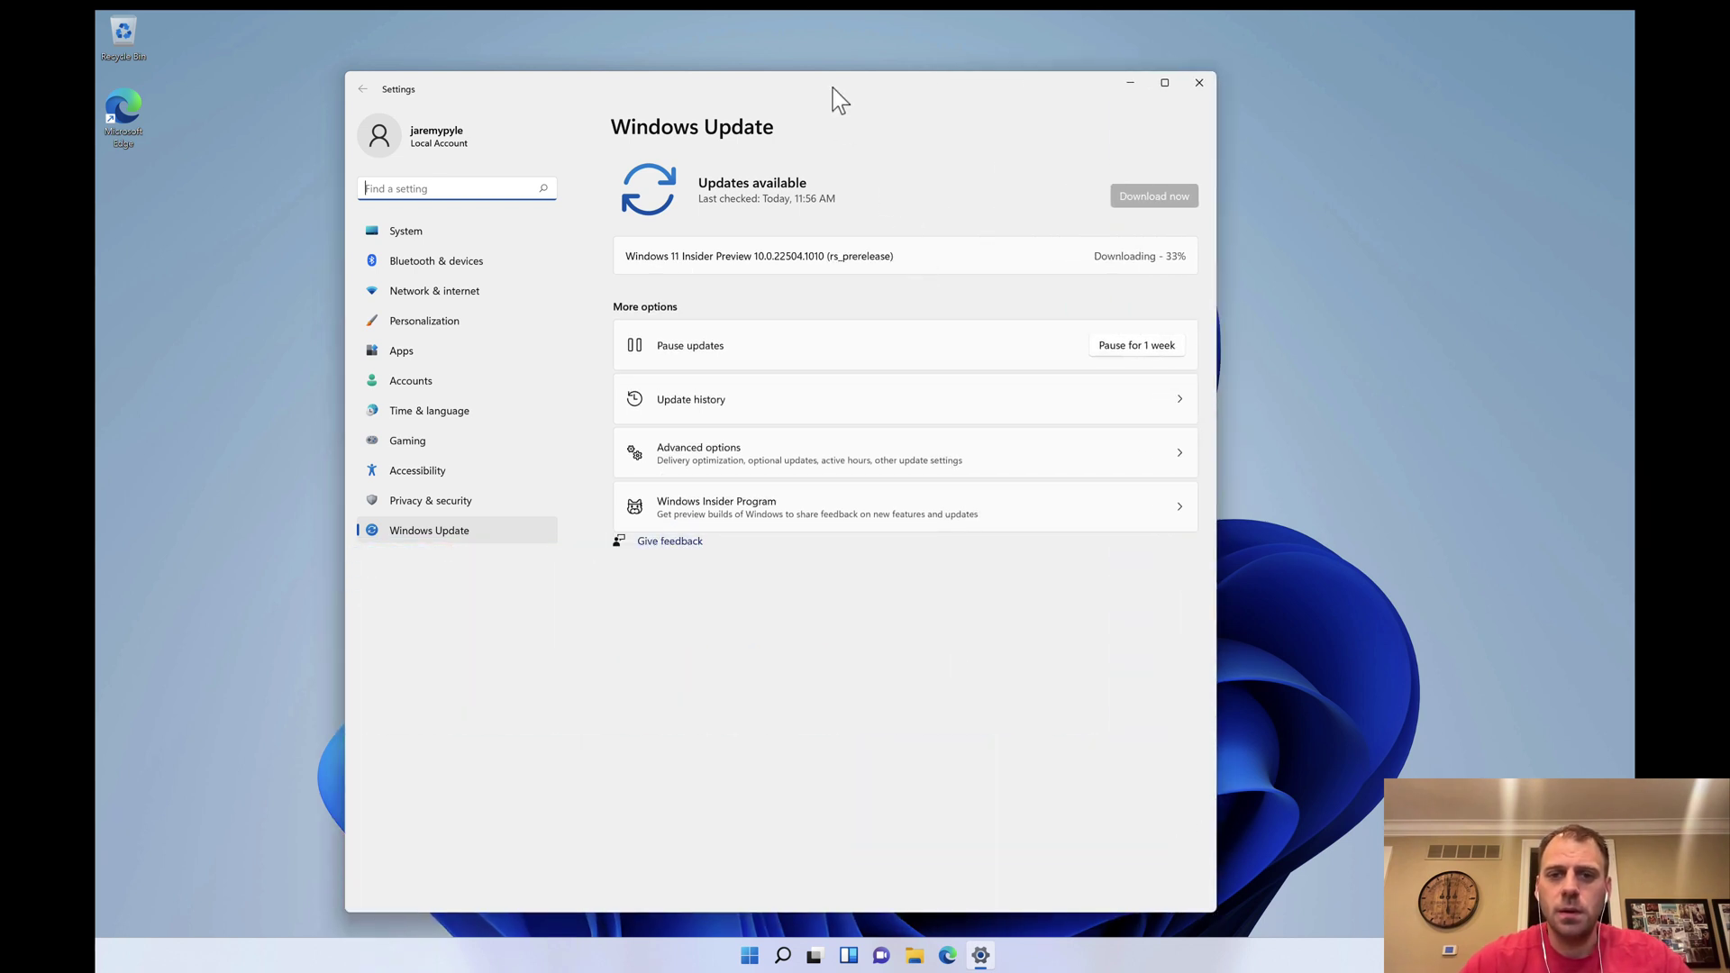
left_click_drag(833, 89, 872, 85)
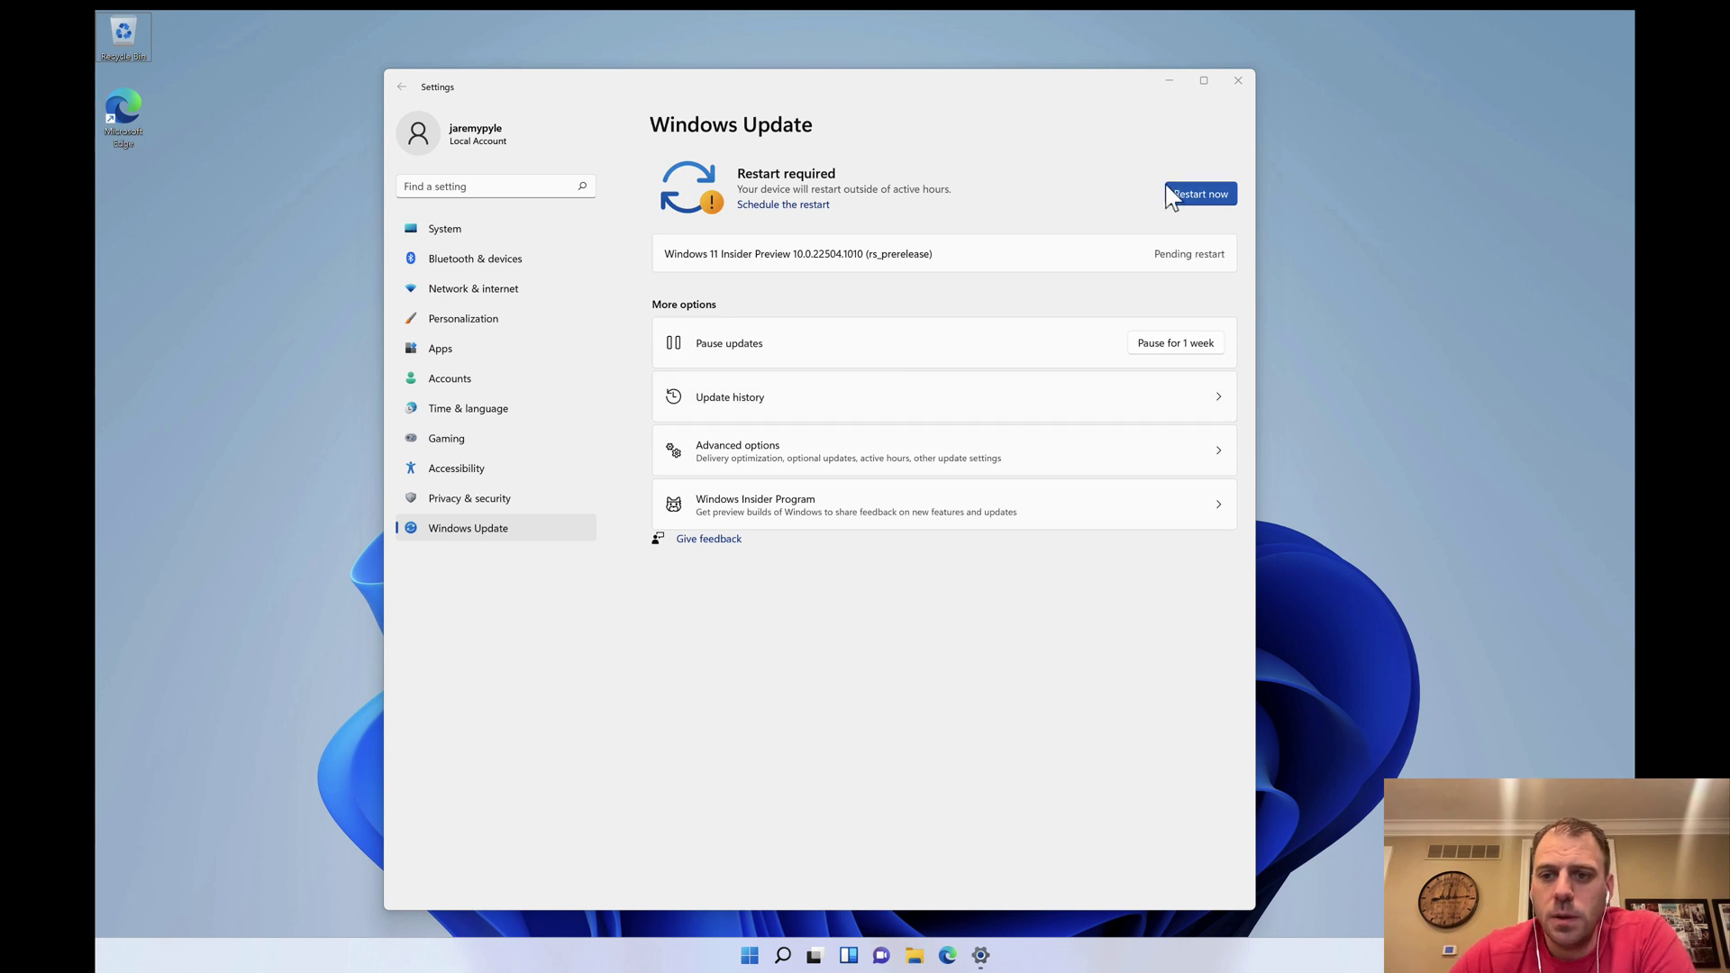
Restart Windows now to install the pending Insider Preview 10.0.22504.1010 update
left_click(1198, 194)
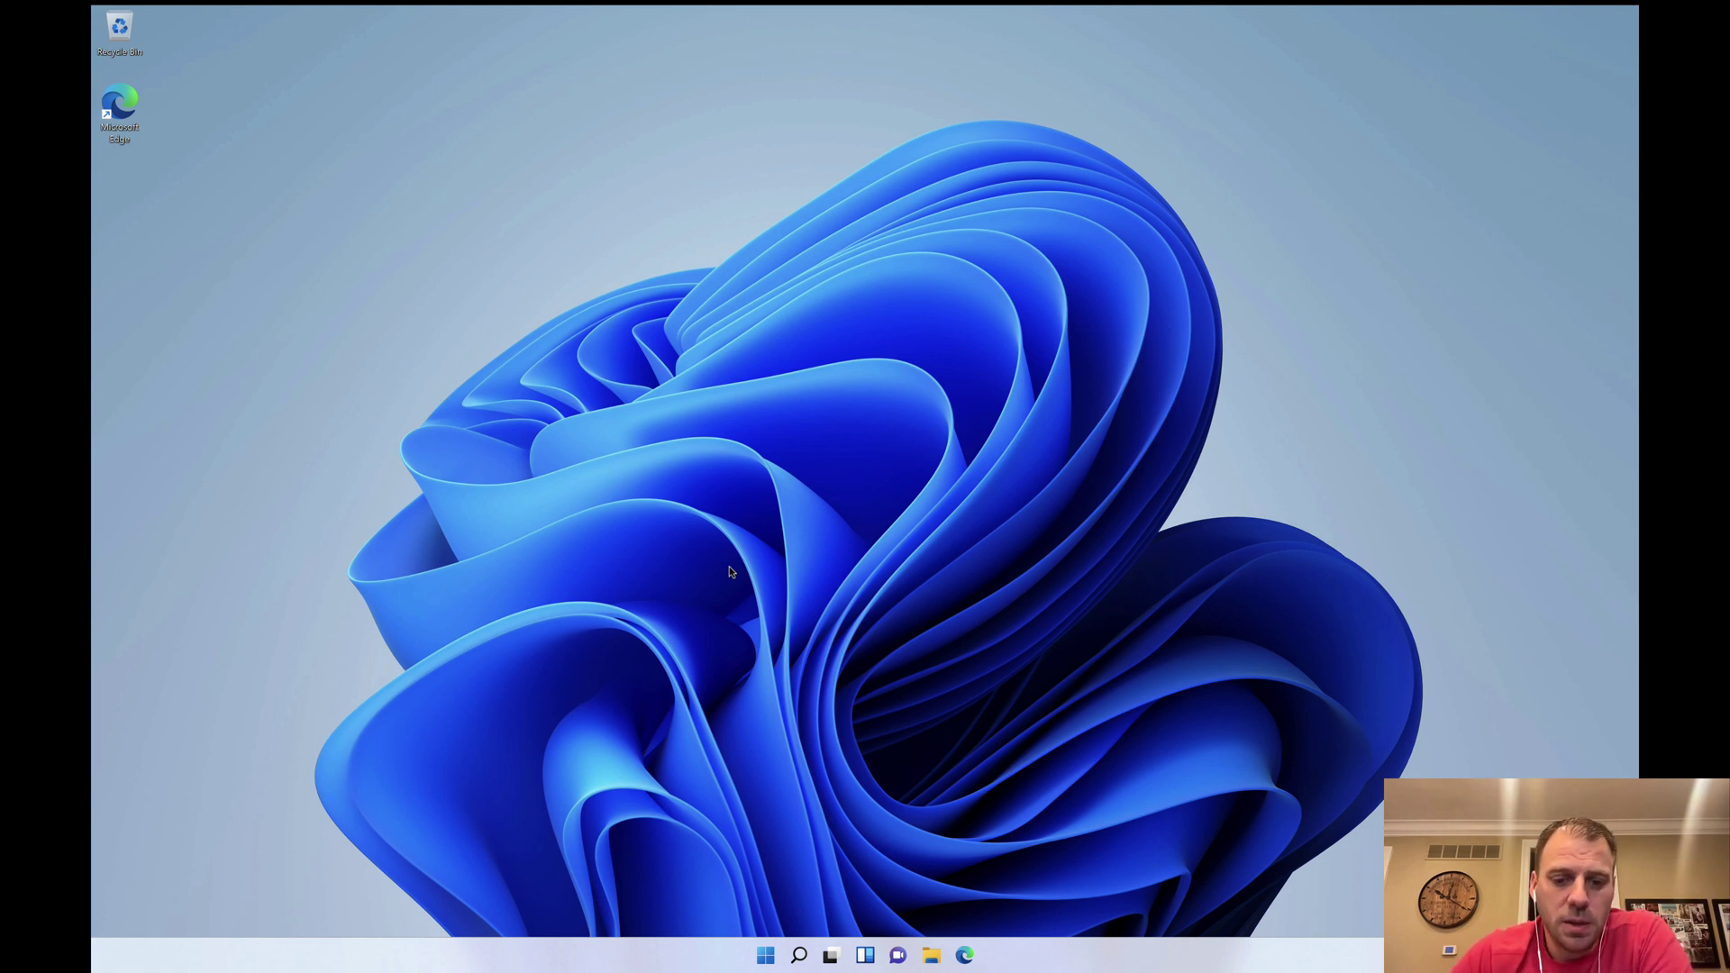
Open Windows Settings from the Start menu's pinned apps and center its window
left_click(766, 957)
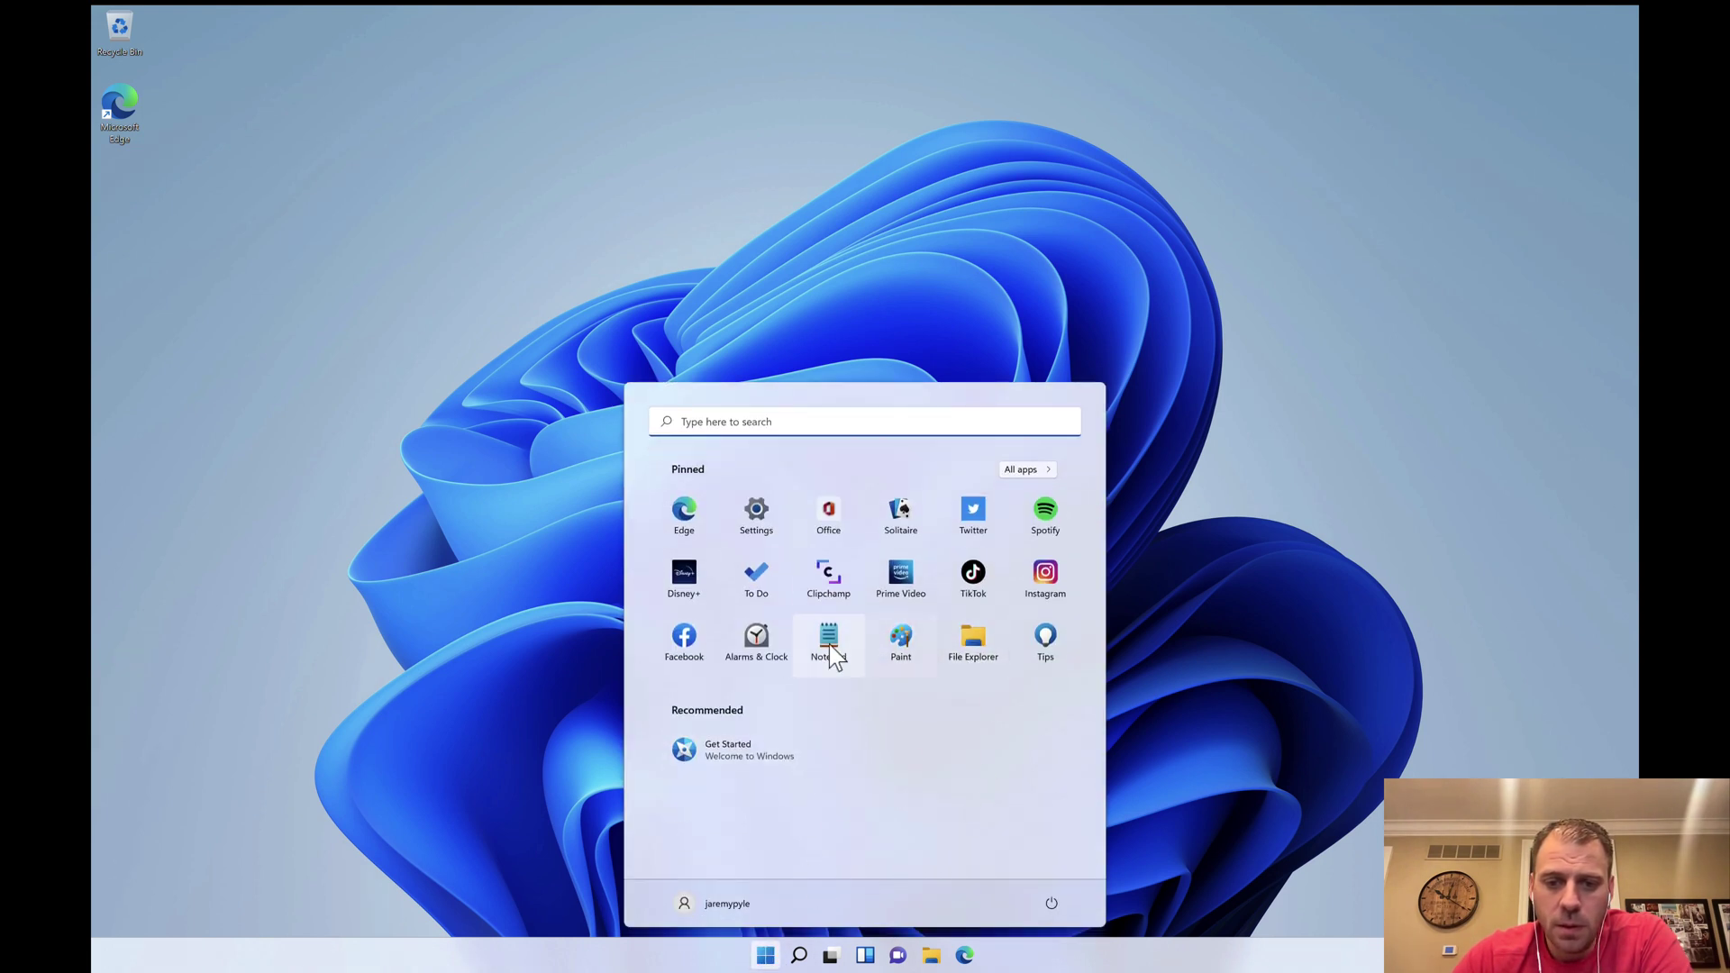
left_click(756, 512)
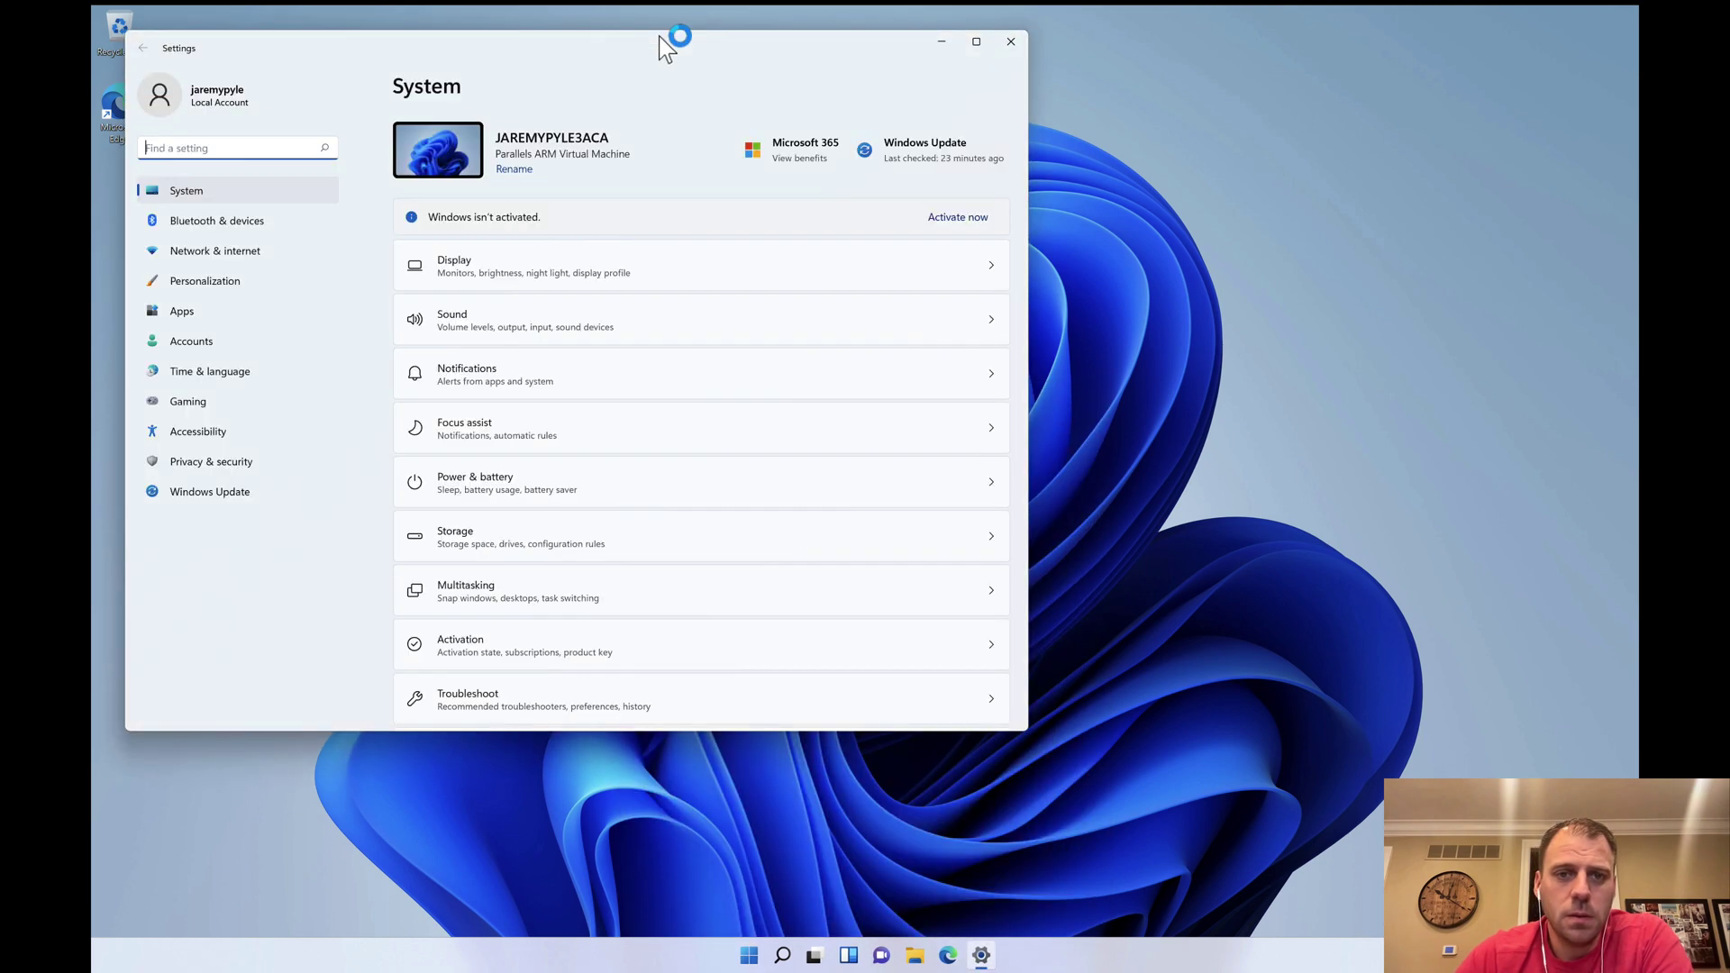
left_click_drag(657, 36, 901, 124)
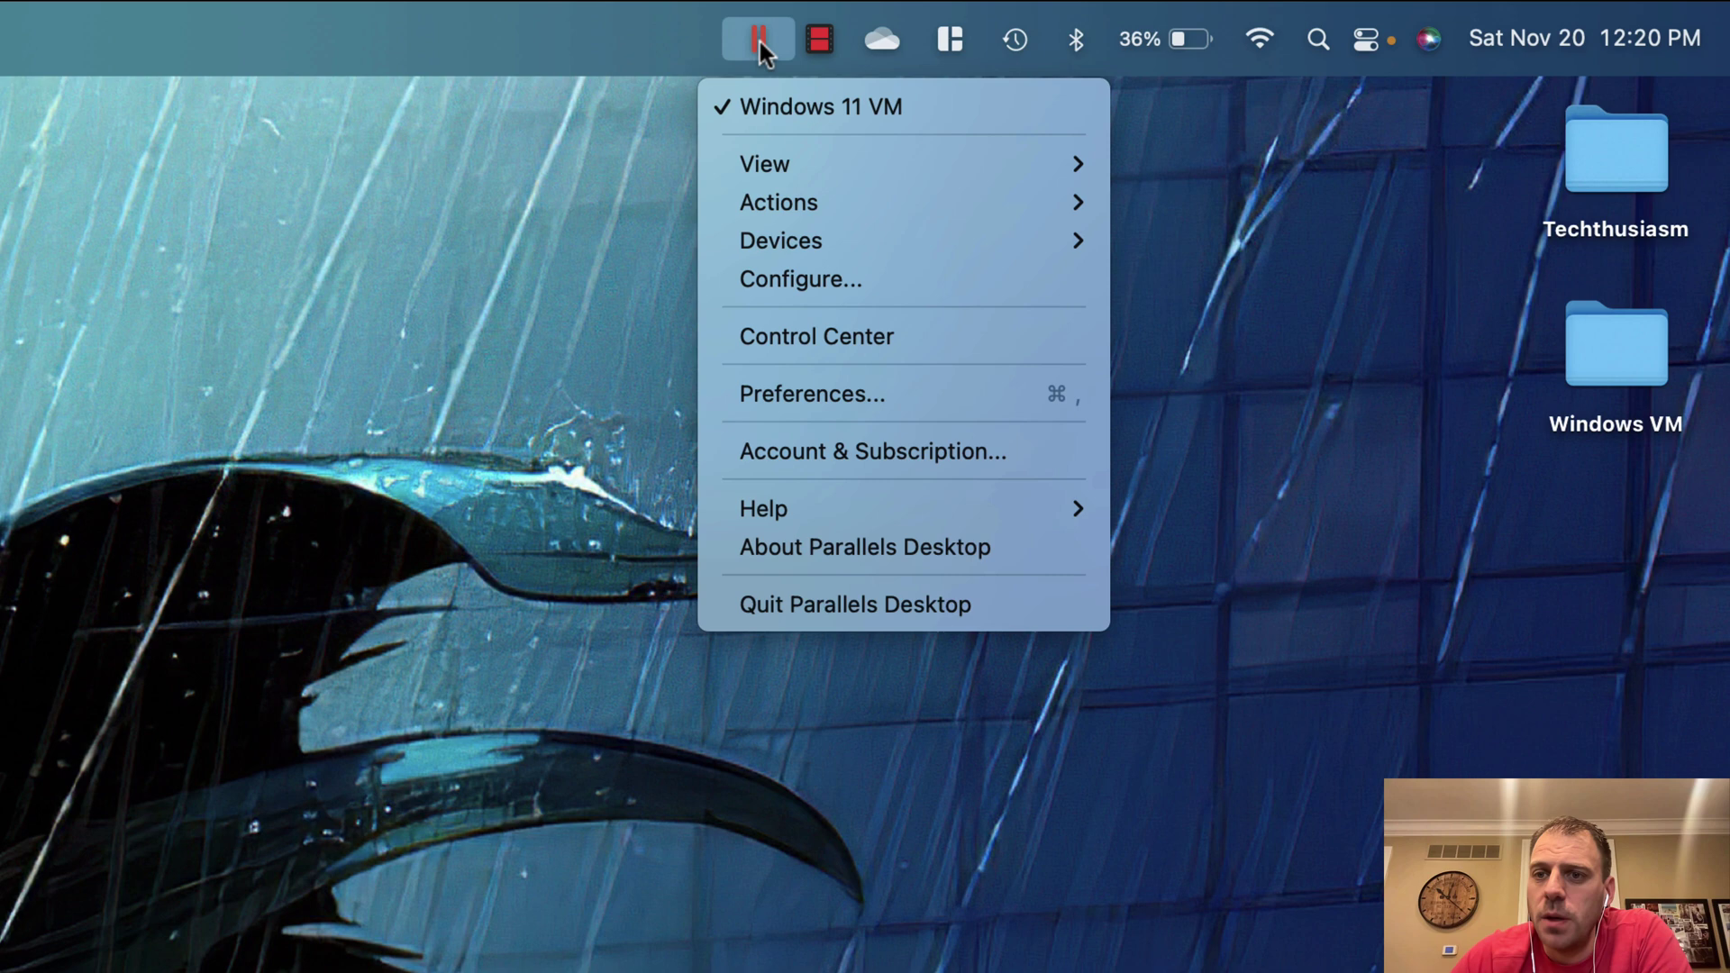
Browse the Parallels menu's View, Actions and Devices menus to reveal Exit Full Screen
mouse_move(805, 159)
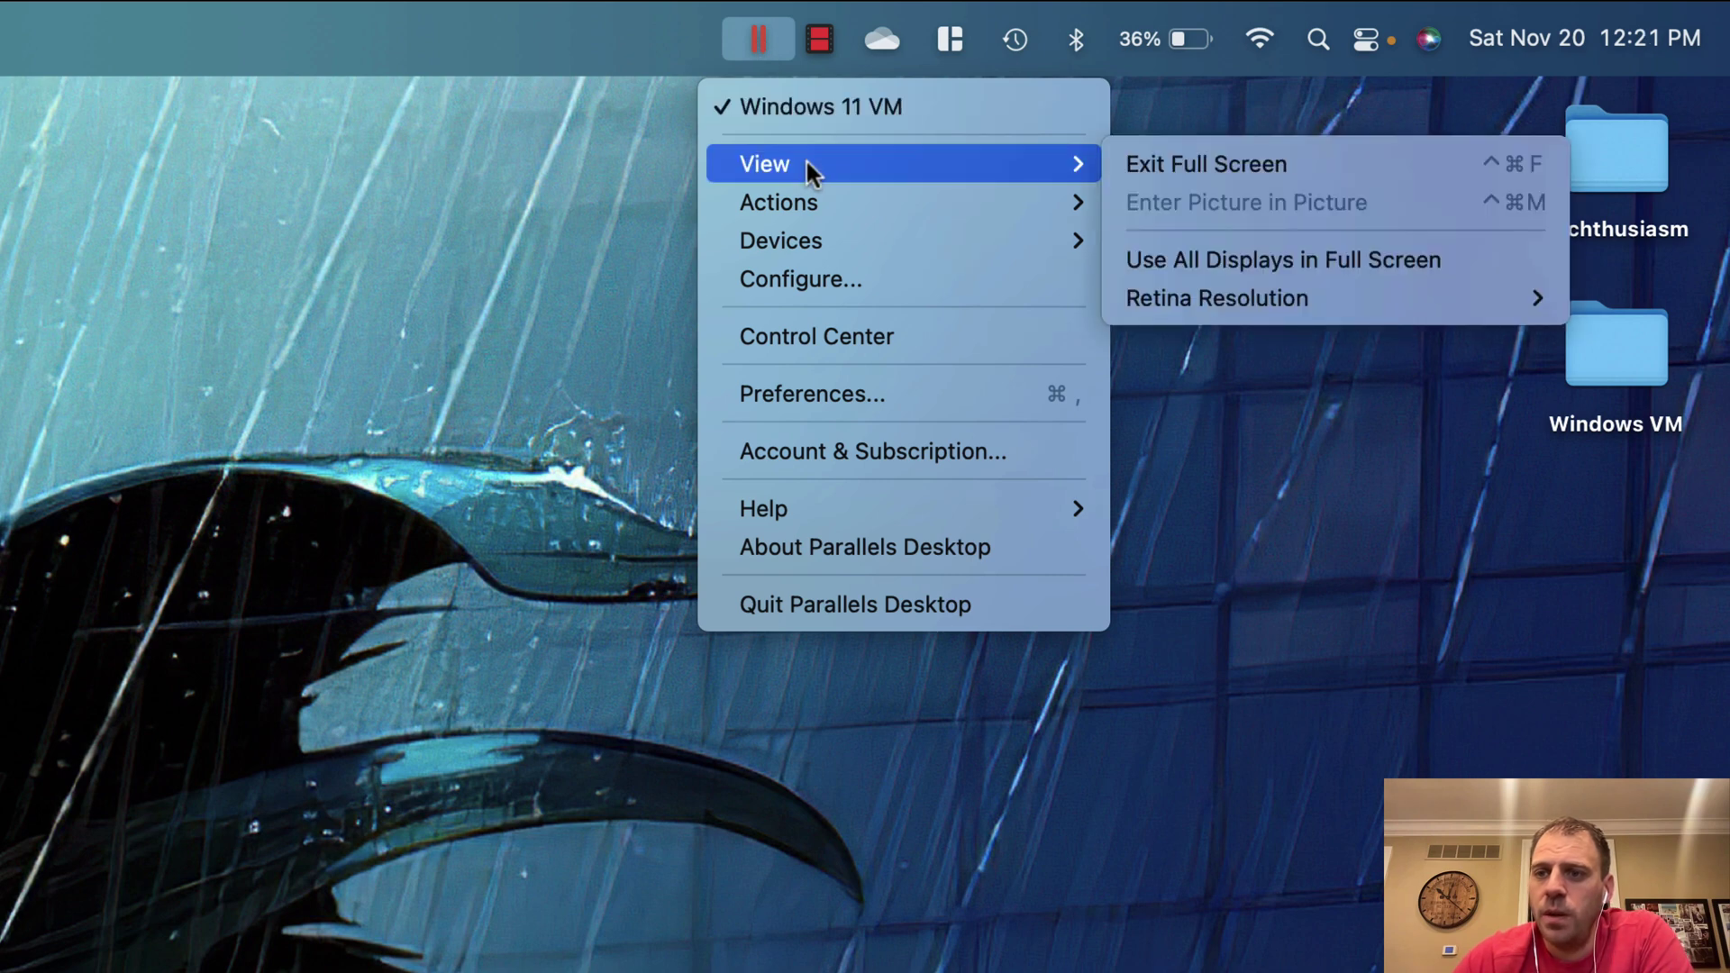
mouse_move(838, 192)
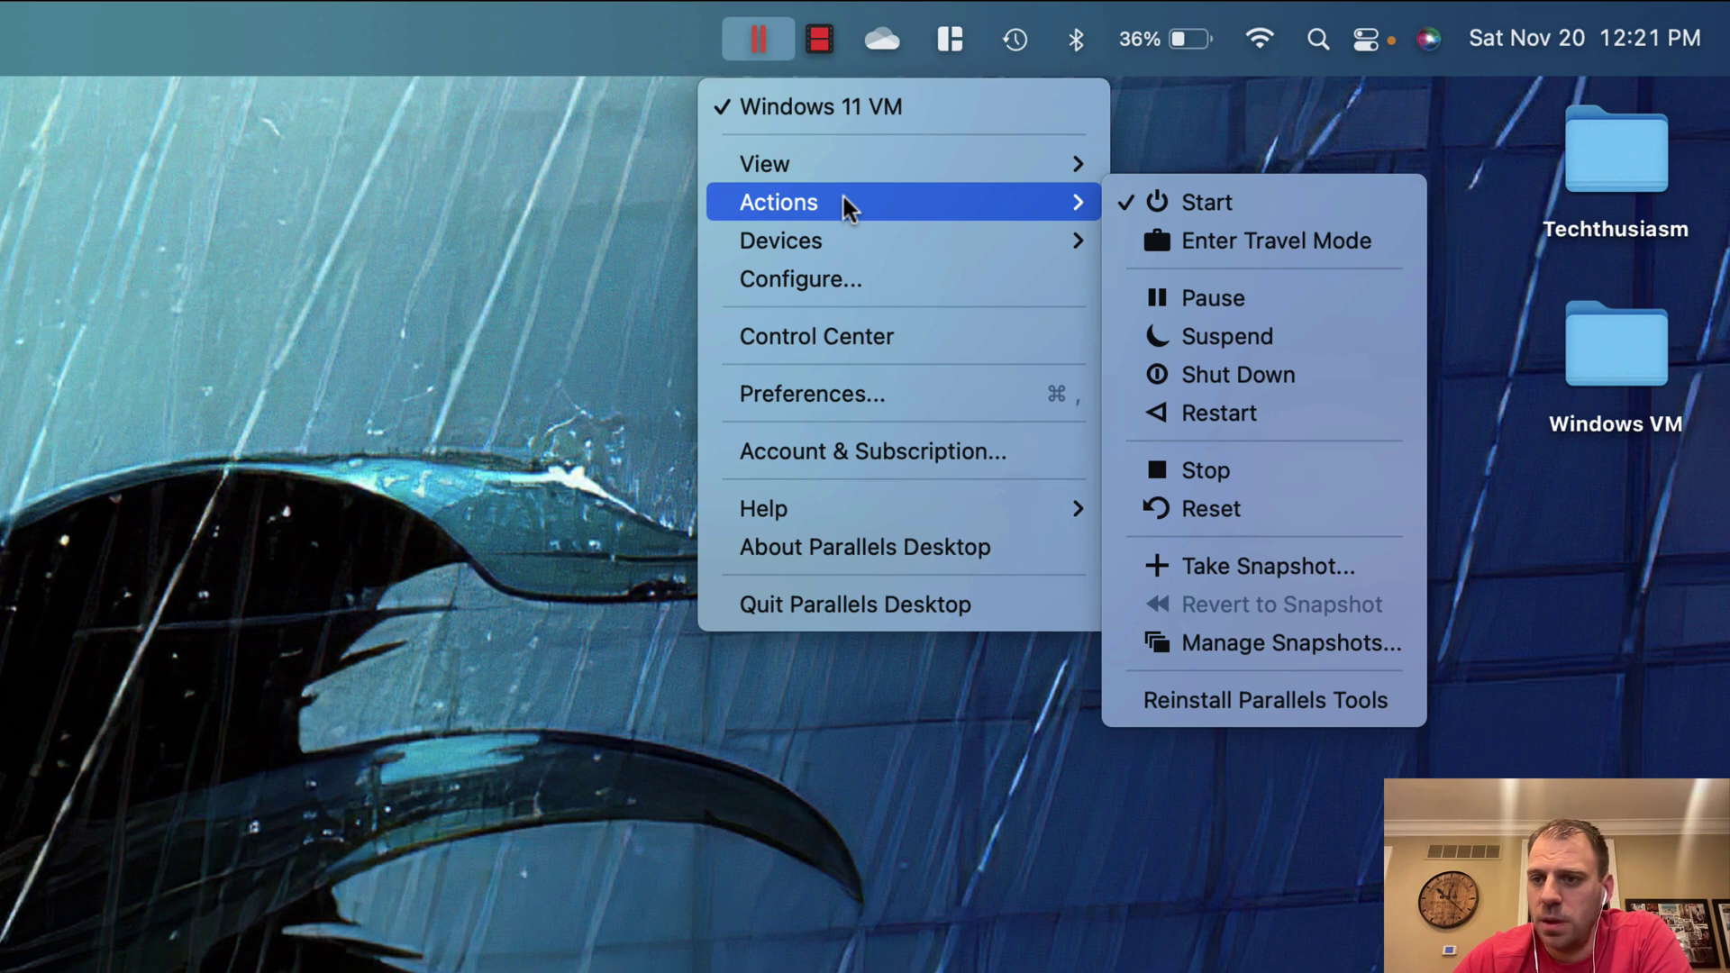
mouse_move(844, 232)
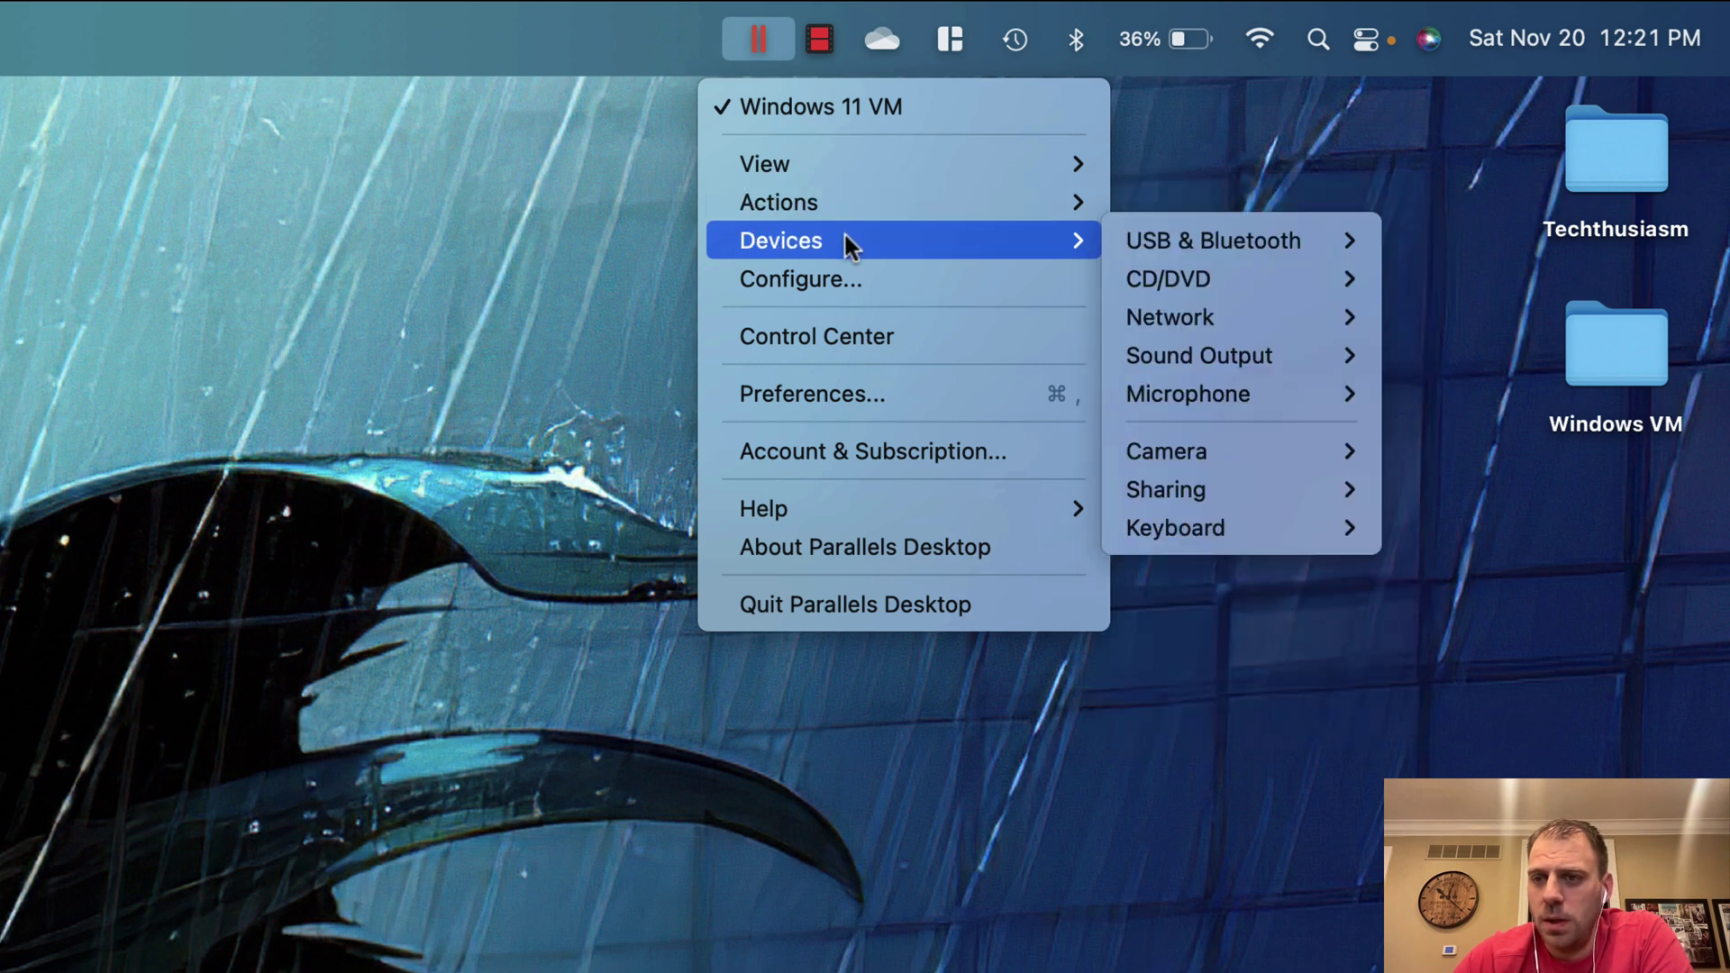
mouse_move(1184, 325)
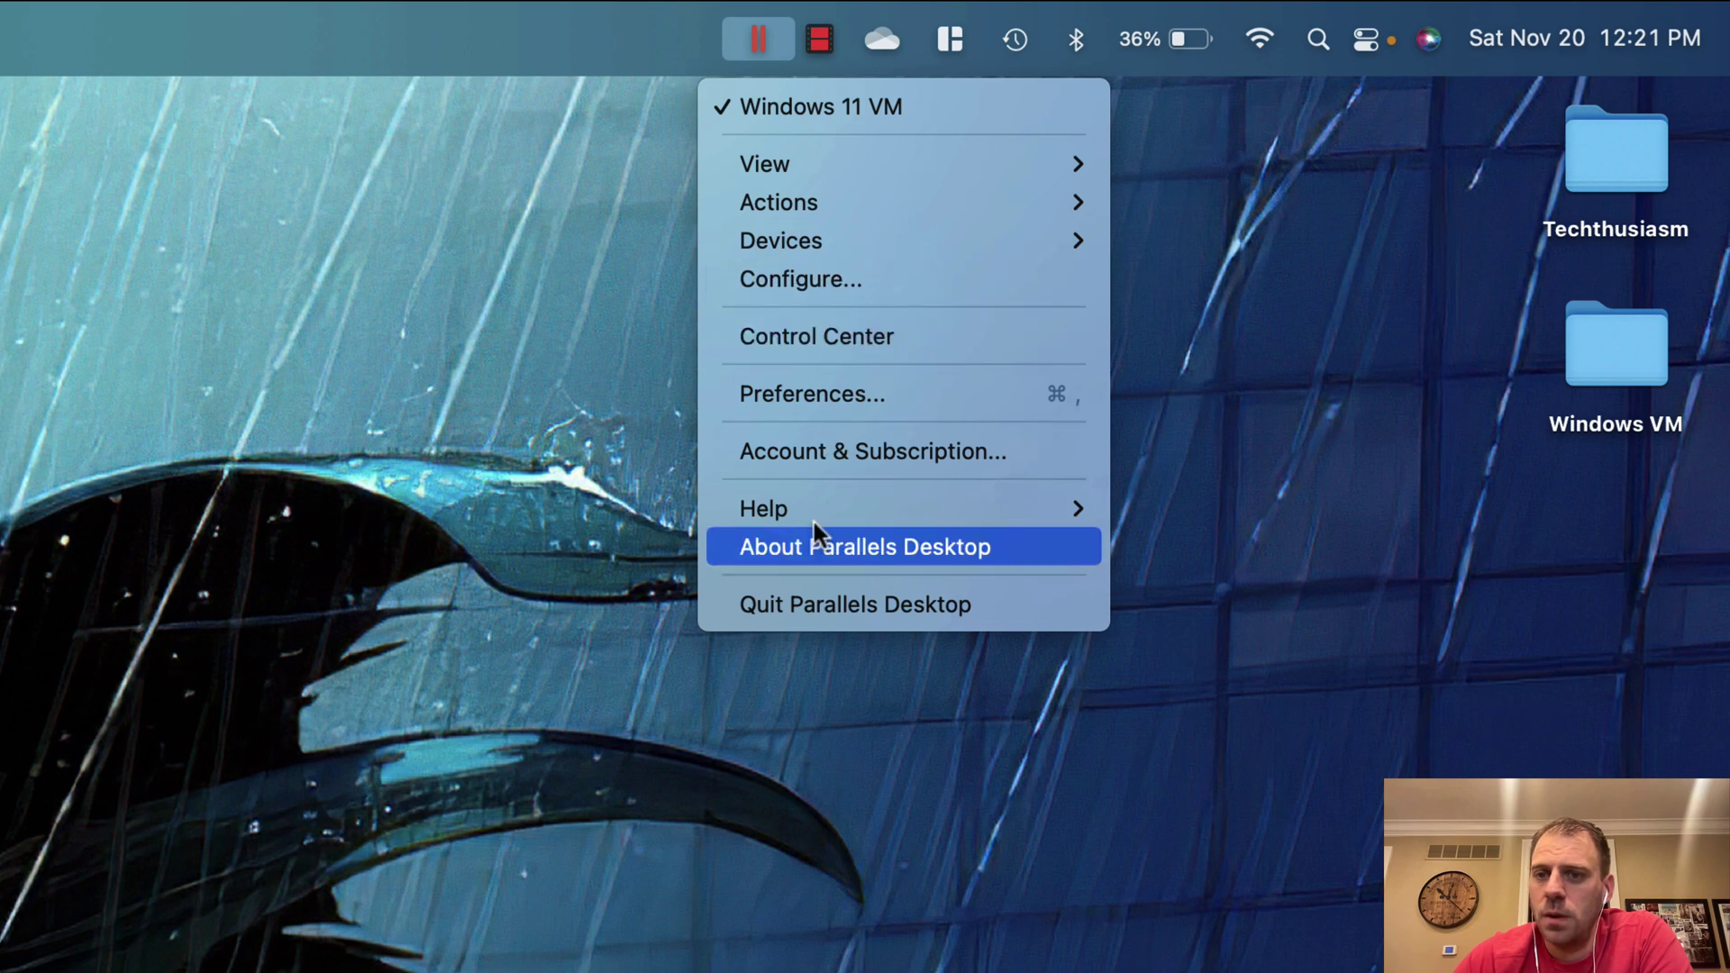
Exit full screen so the VM runs windowed, then move the Settings window down-left
mouse_move(942, 155)
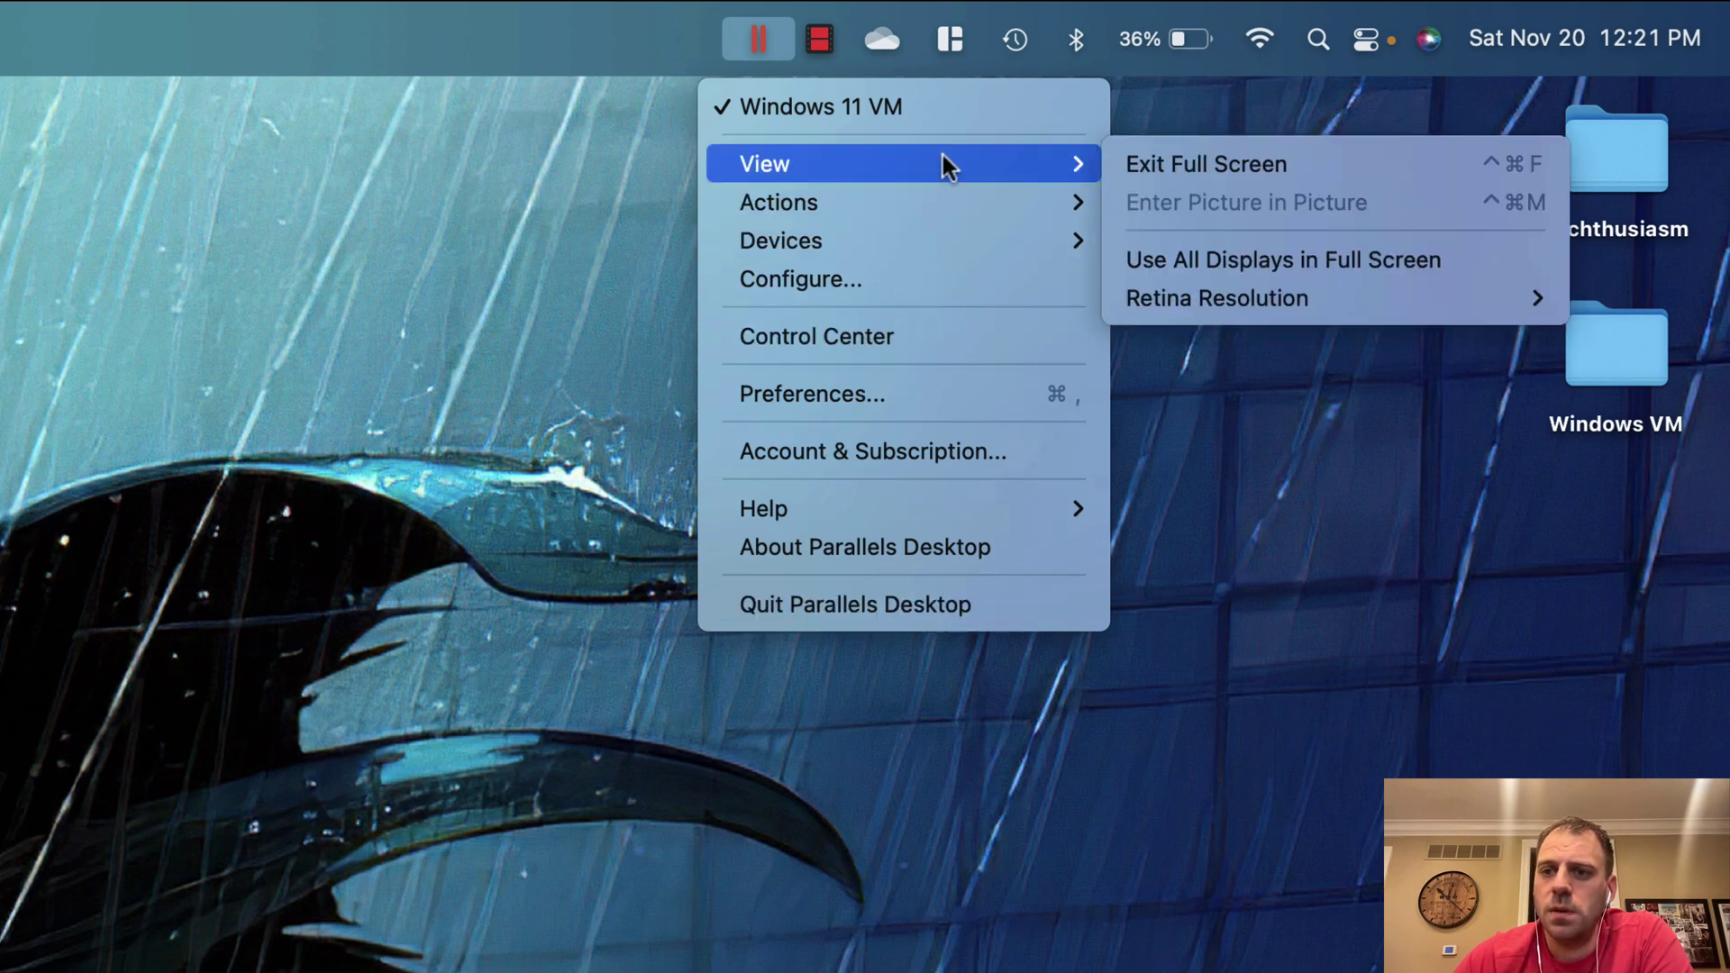
left_click(1155, 162)
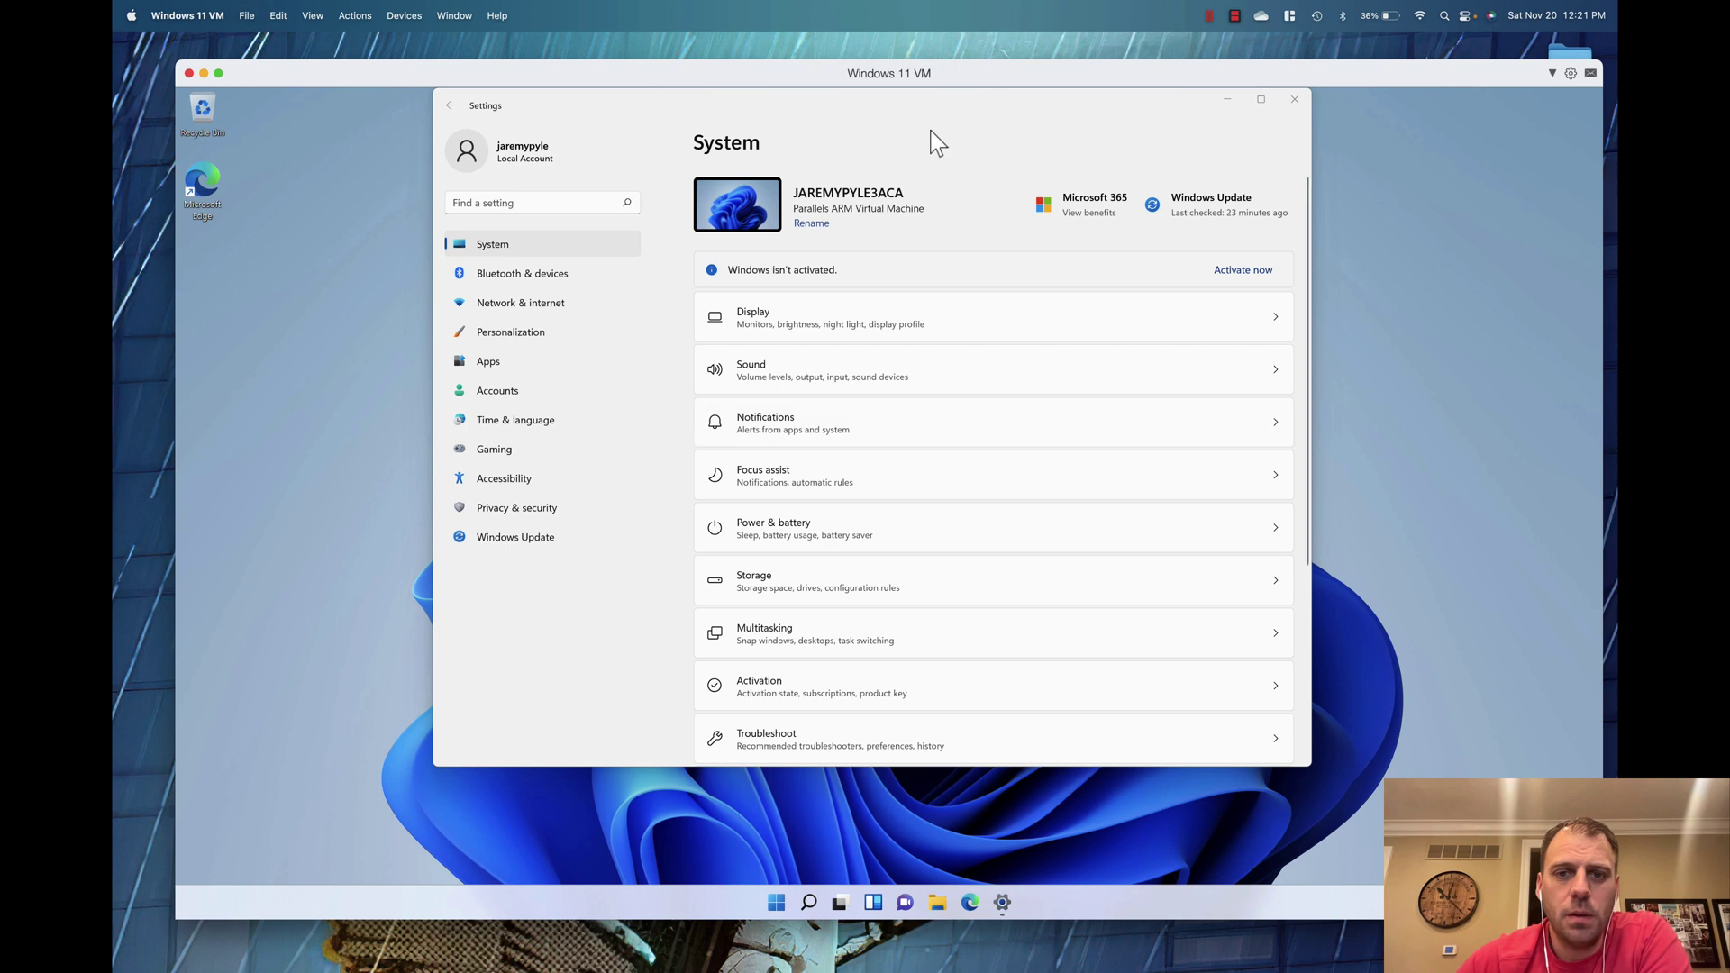
left_click(920, 90)
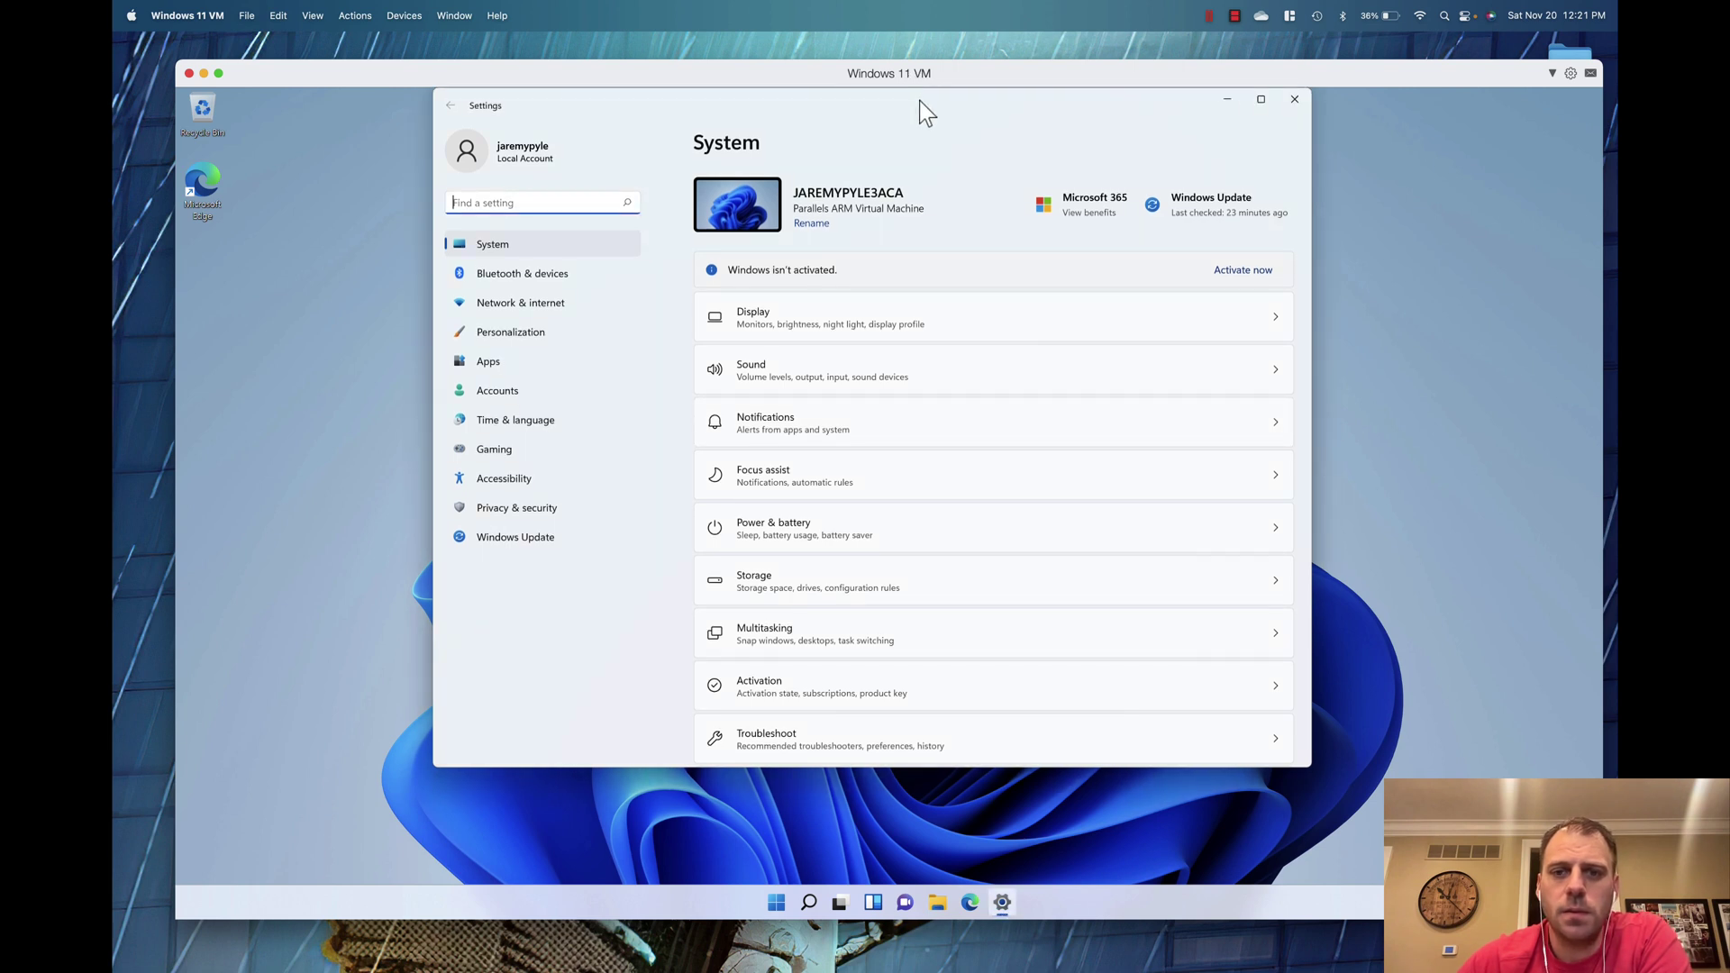
left_click_drag(919, 100, 896, 151)
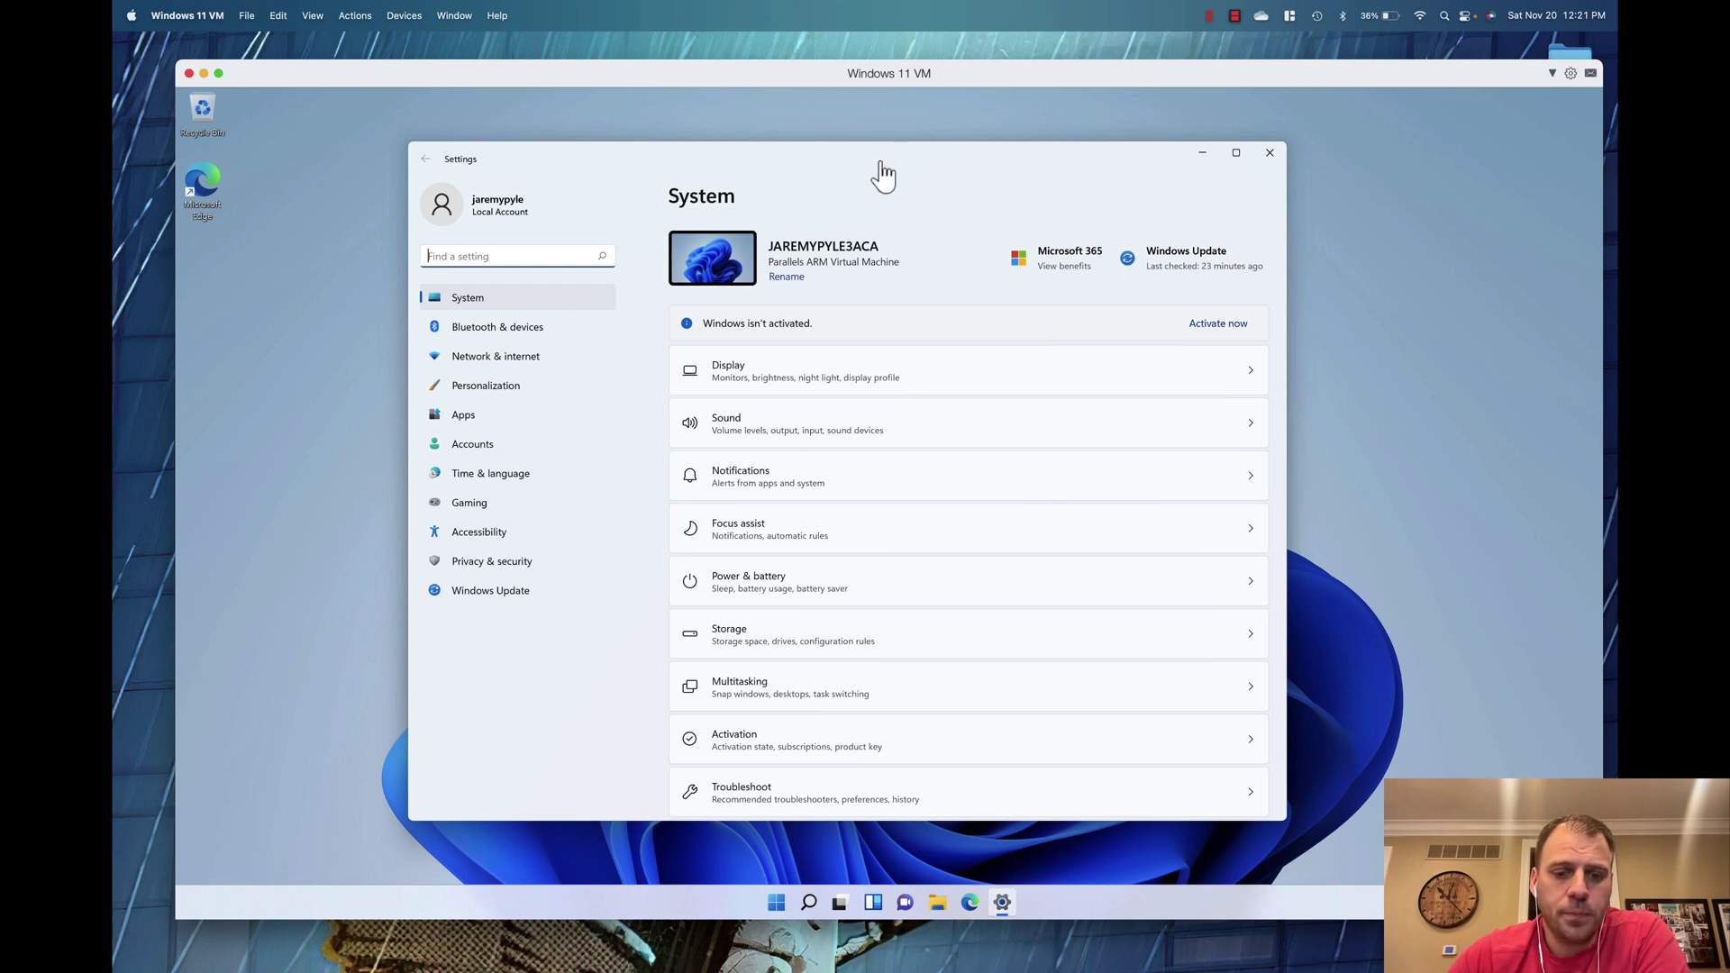
Shut down Windows 11 from the Start menu's power options
left_click(776, 902)
left_click(1070, 852)
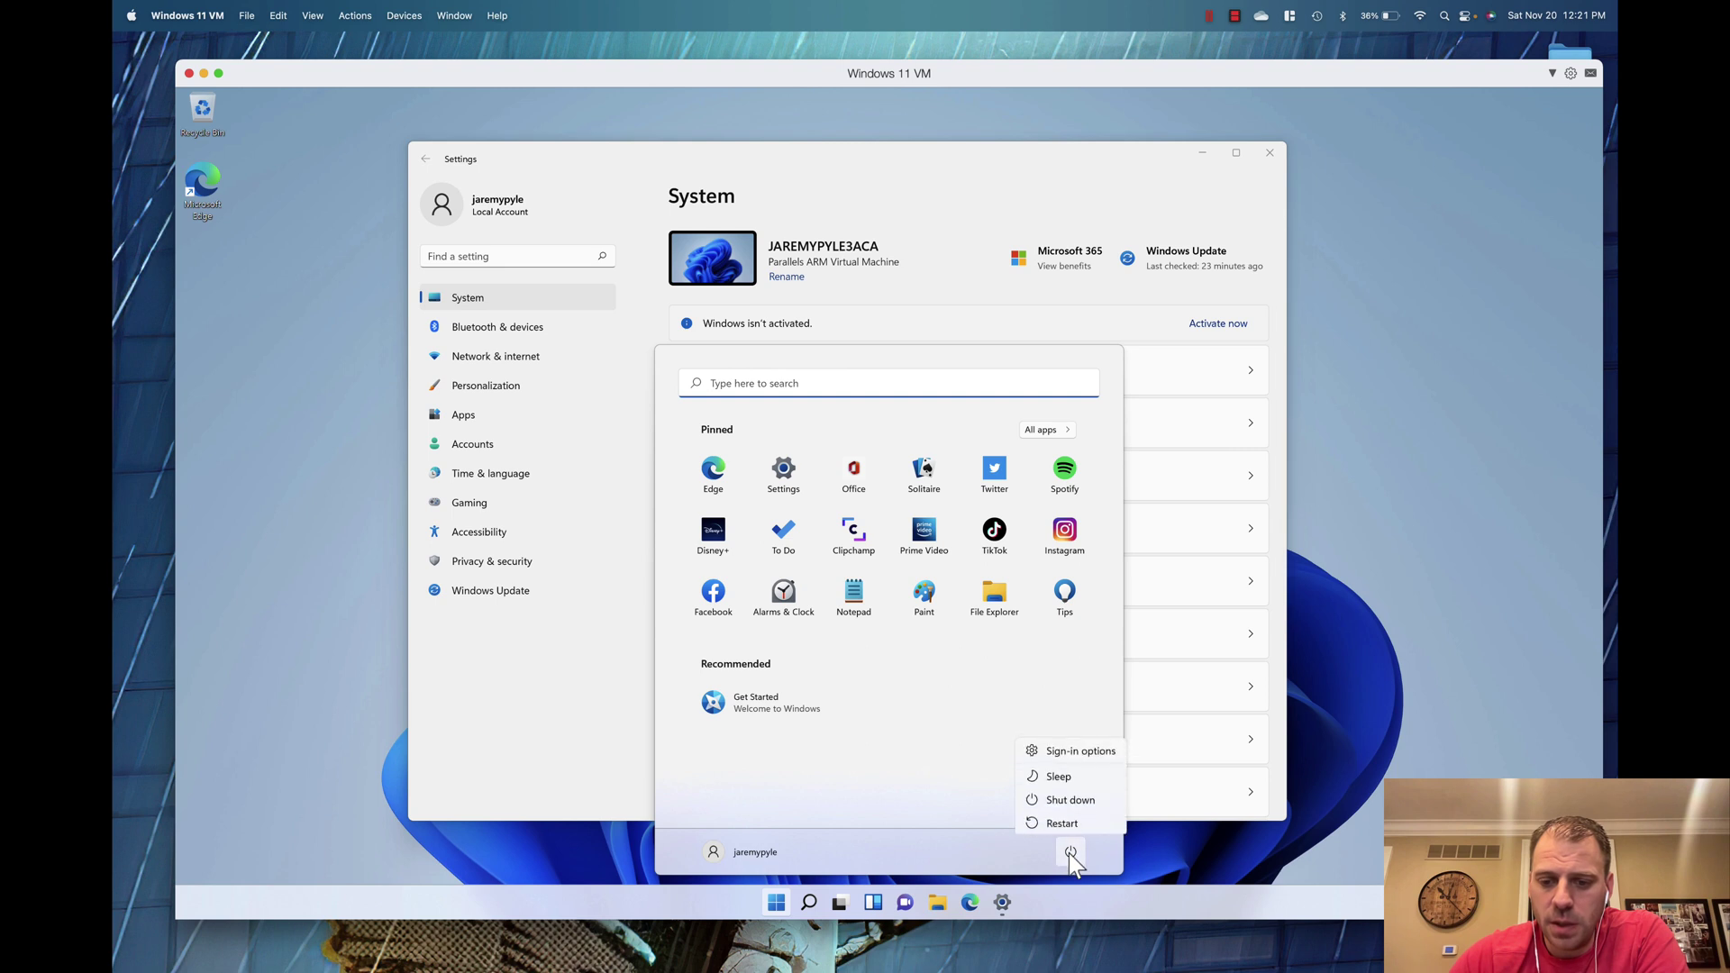
left_click(1084, 797)
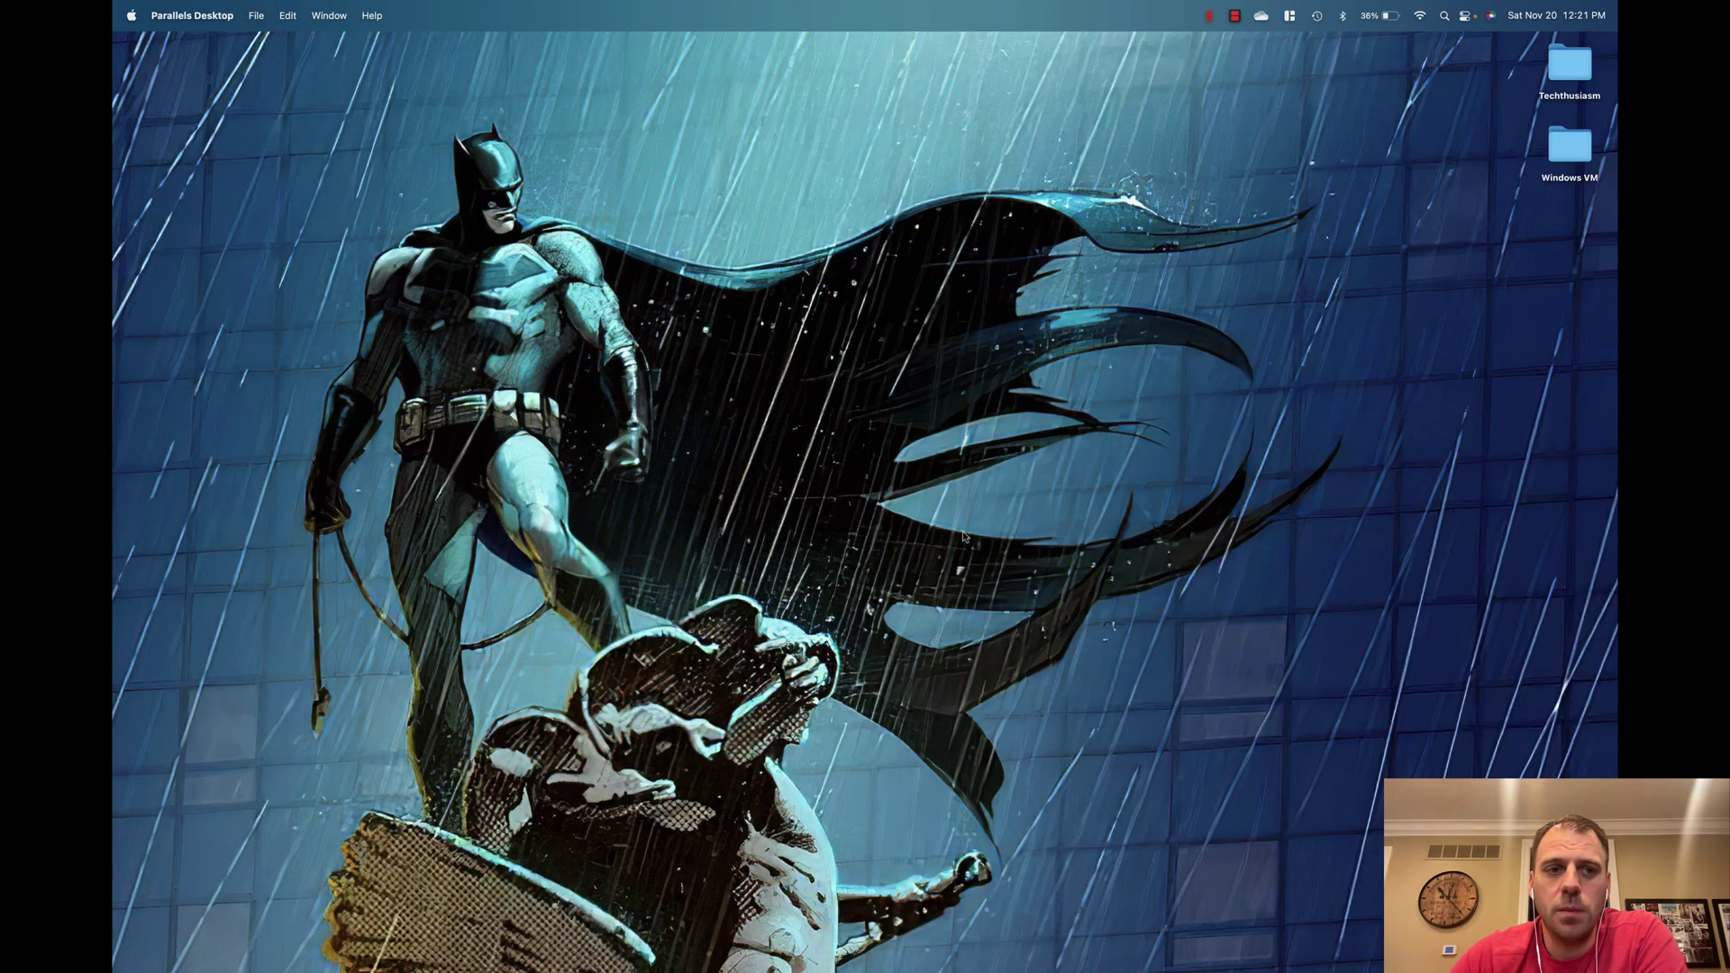
Quit Parallels Desktop from its menu-bar icon
left_click(996, 327)
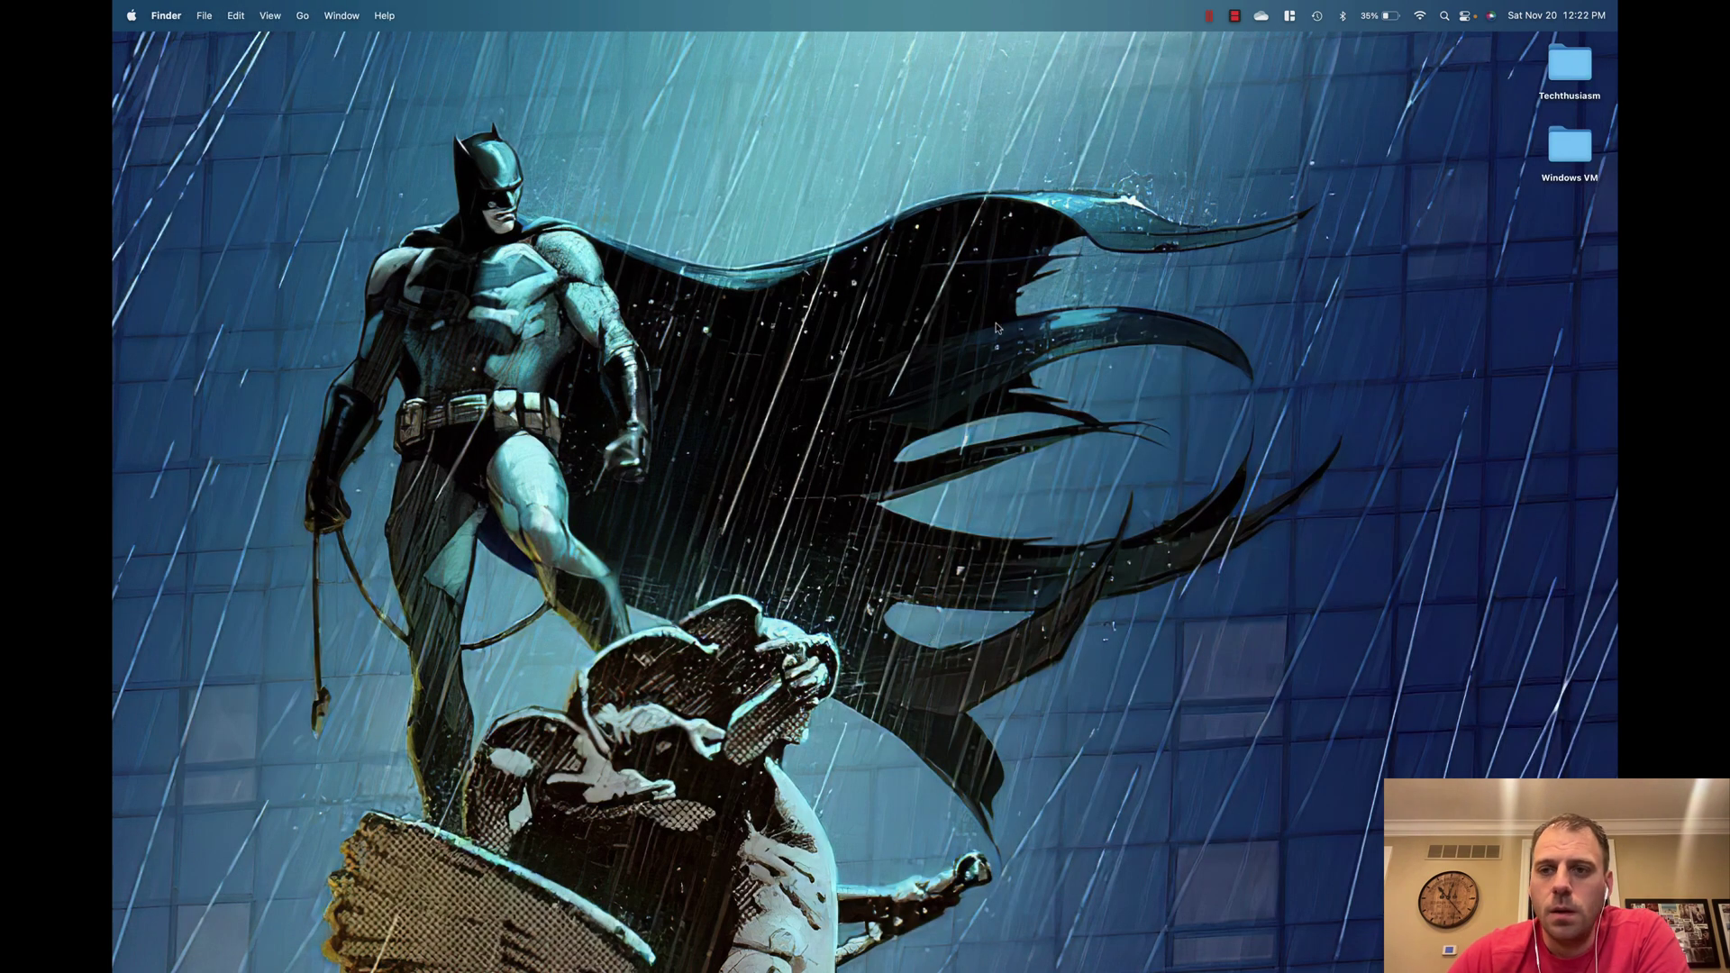
left_click(1209, 16)
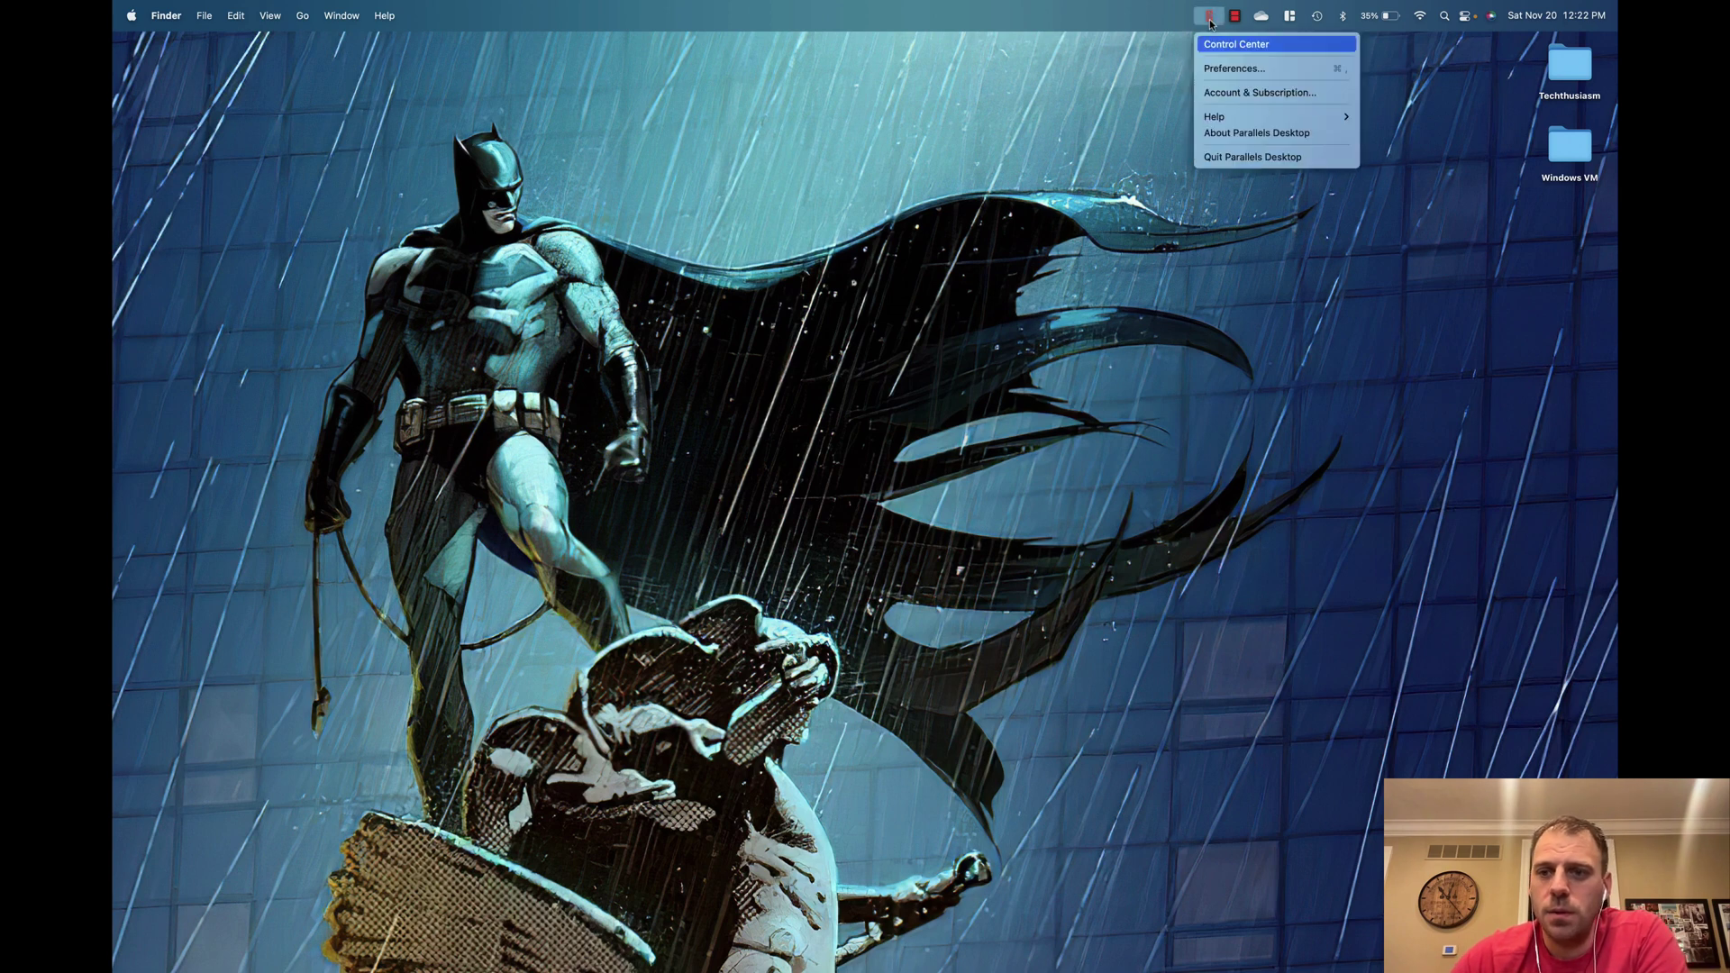
left_click(1245, 160)
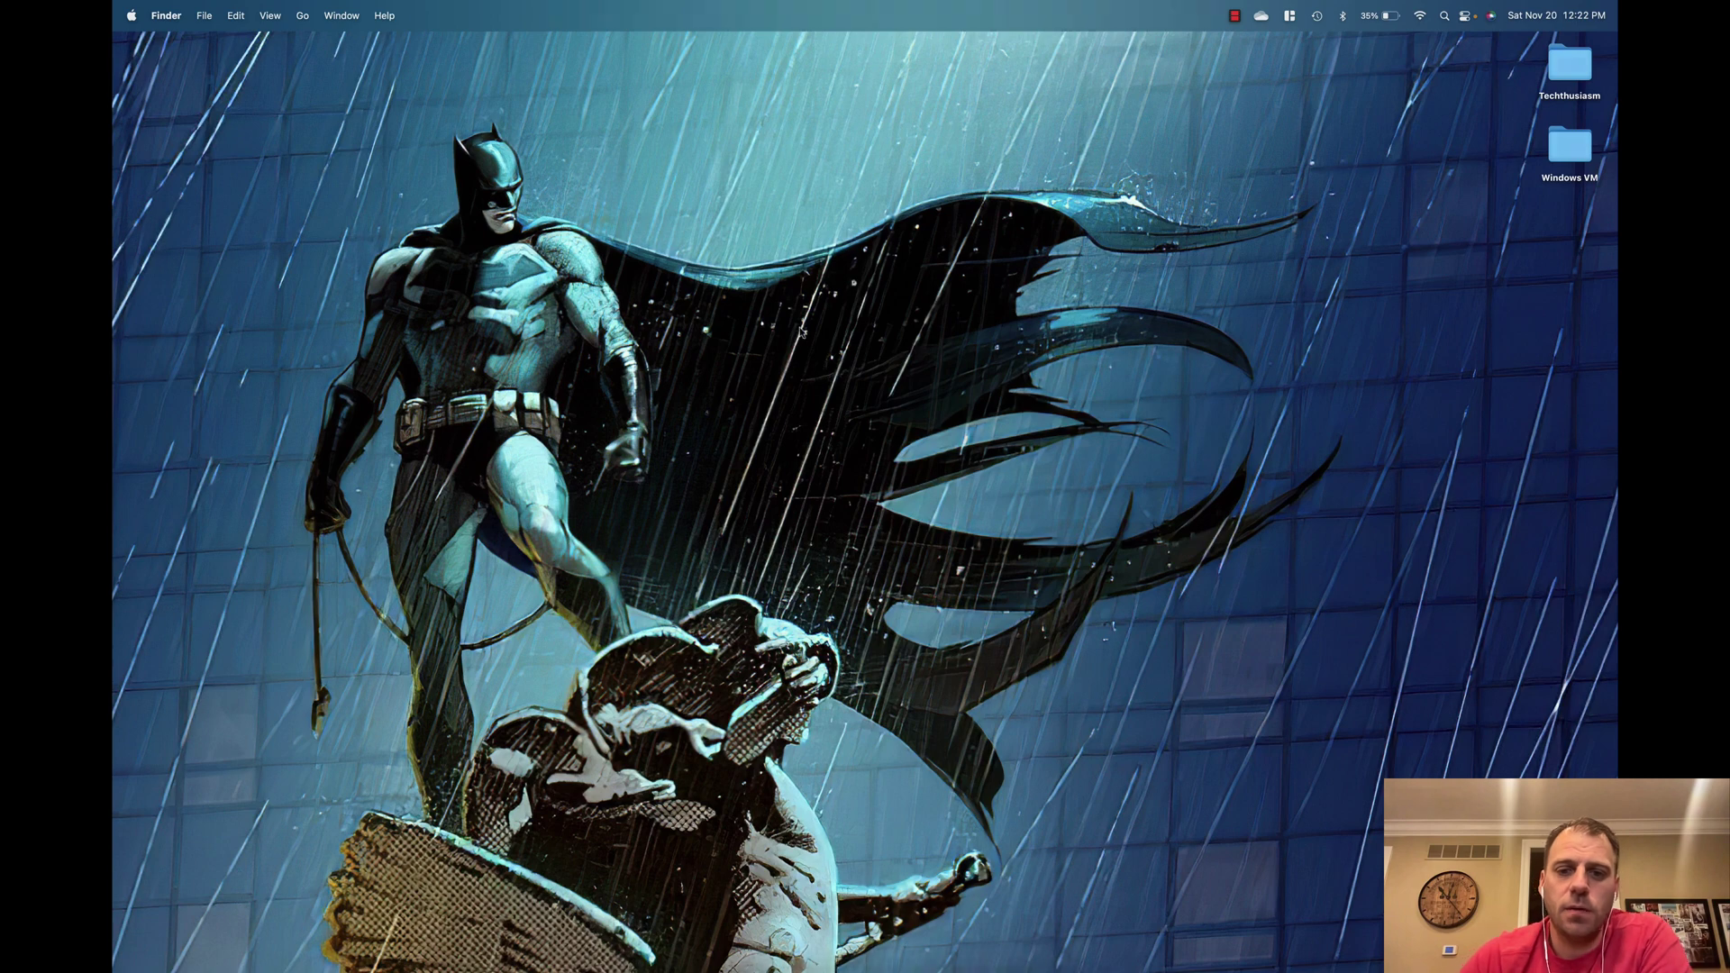
Relaunch Parallels Desktop from Launchpad and view the VM's General configuration showing 30.95 GB total size
key("F4")
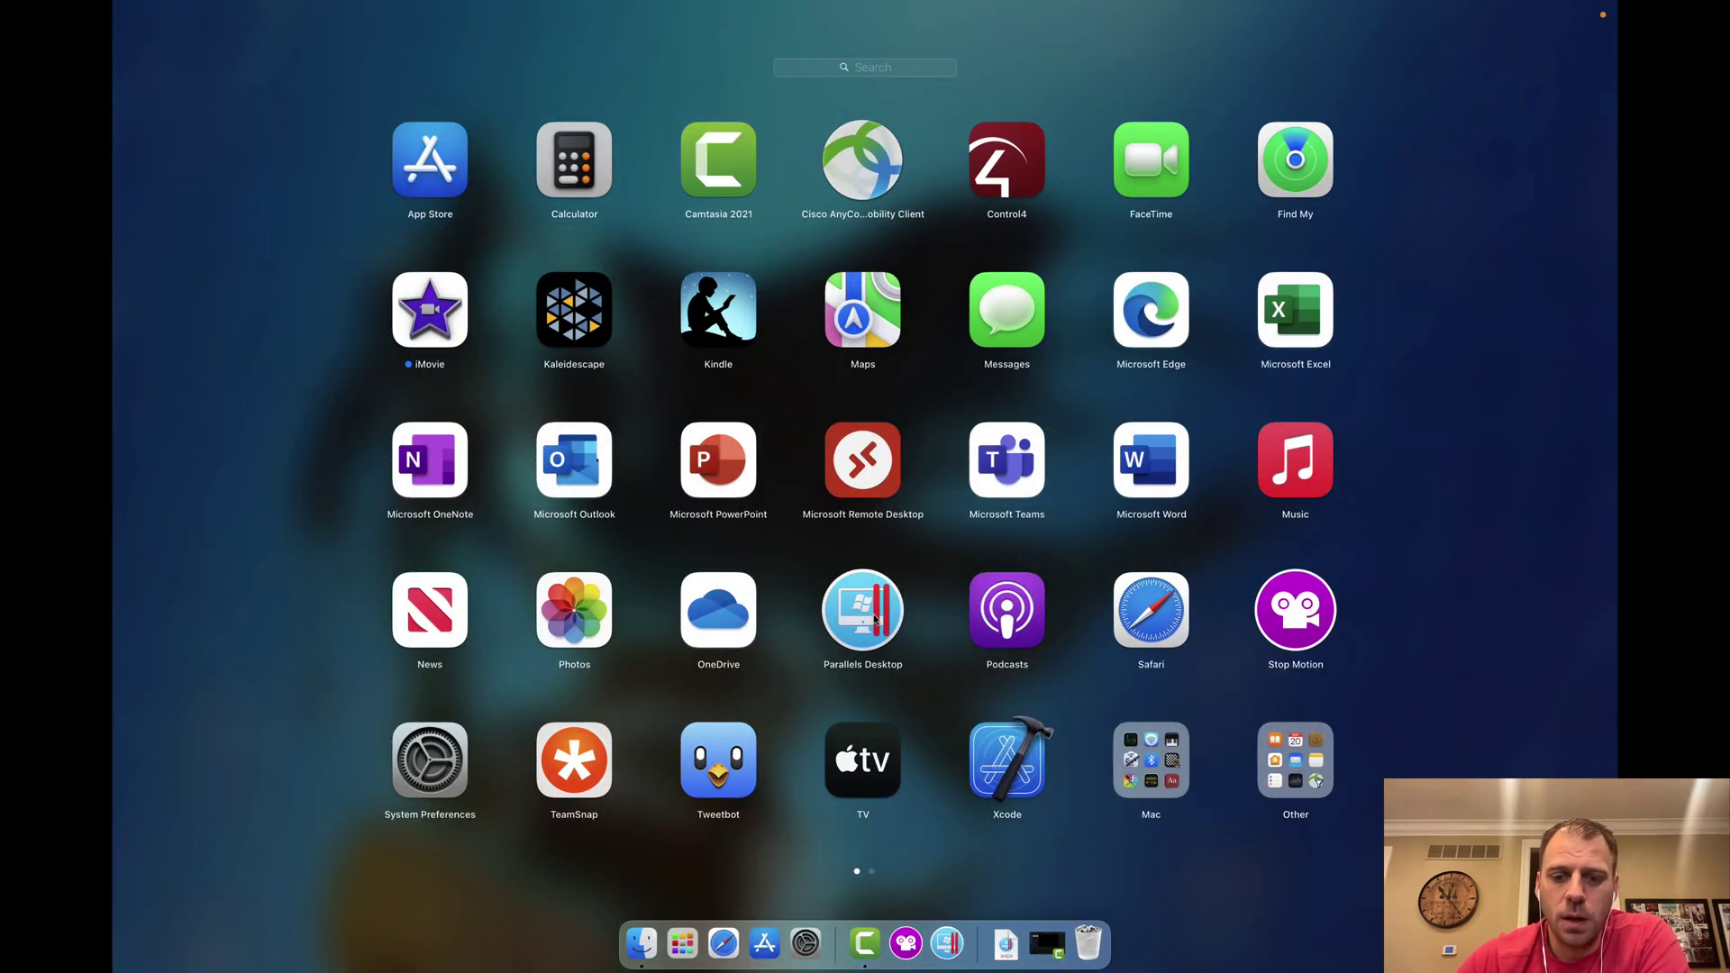
left_click(869, 620)
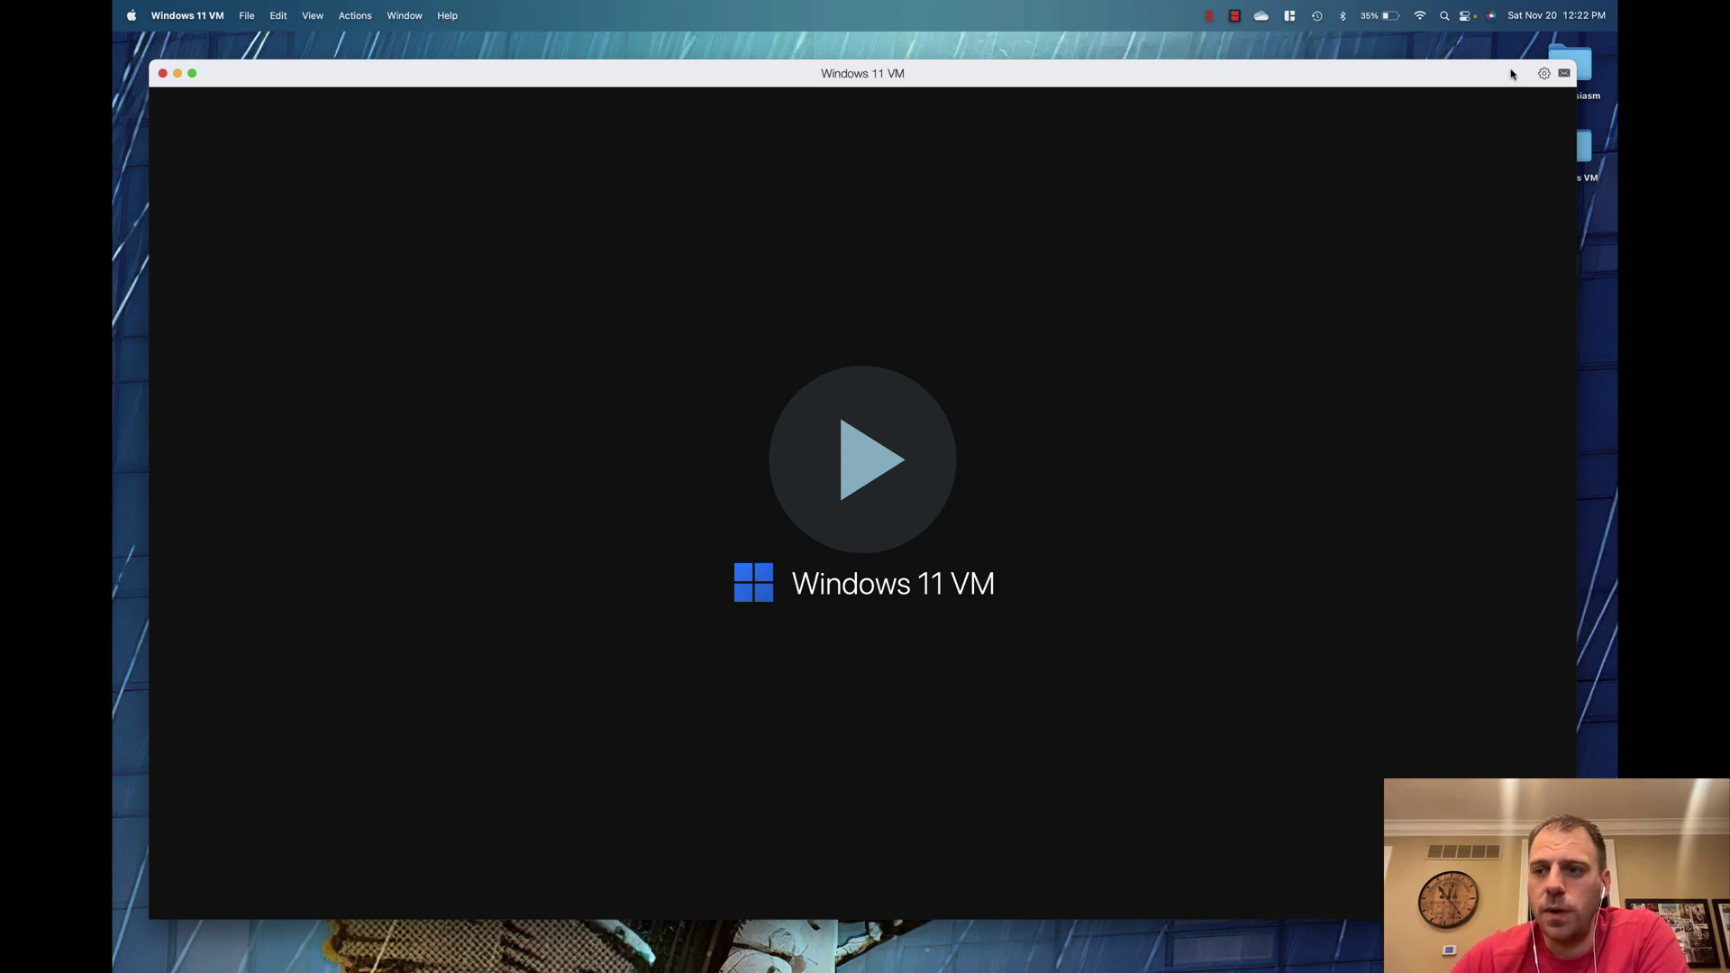
left_click(1544, 73)
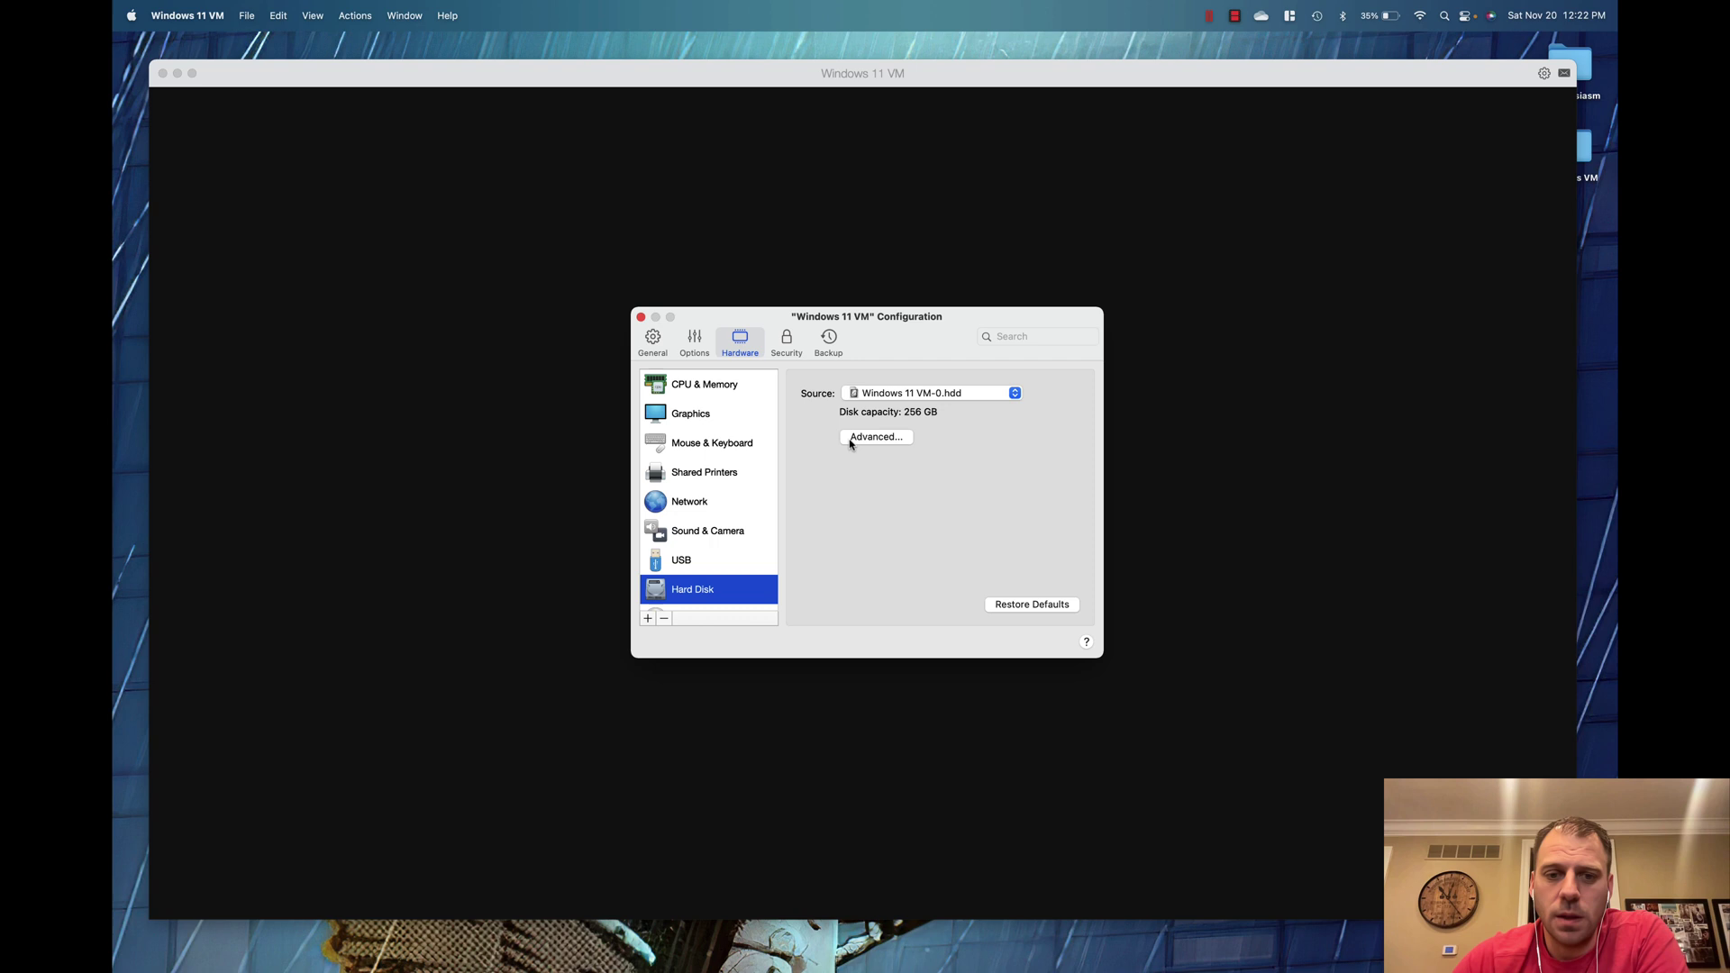
left_click(652, 341)
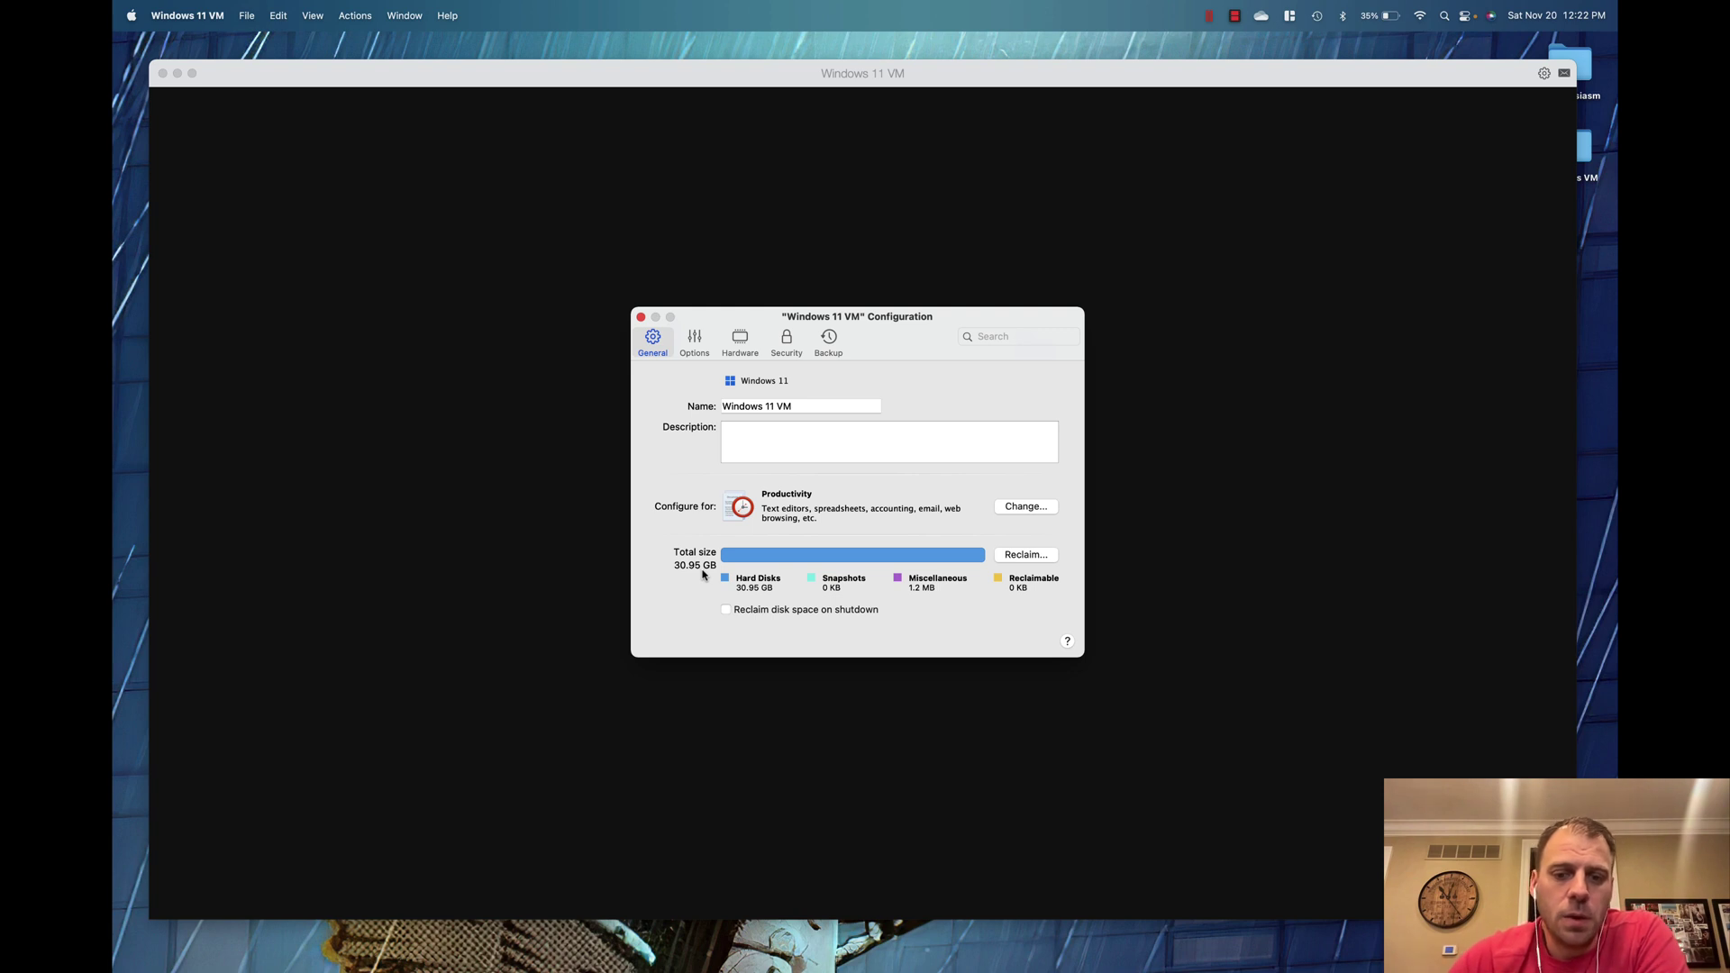
Close the Windows 11 VM's Configuration window
left_click(642, 317)
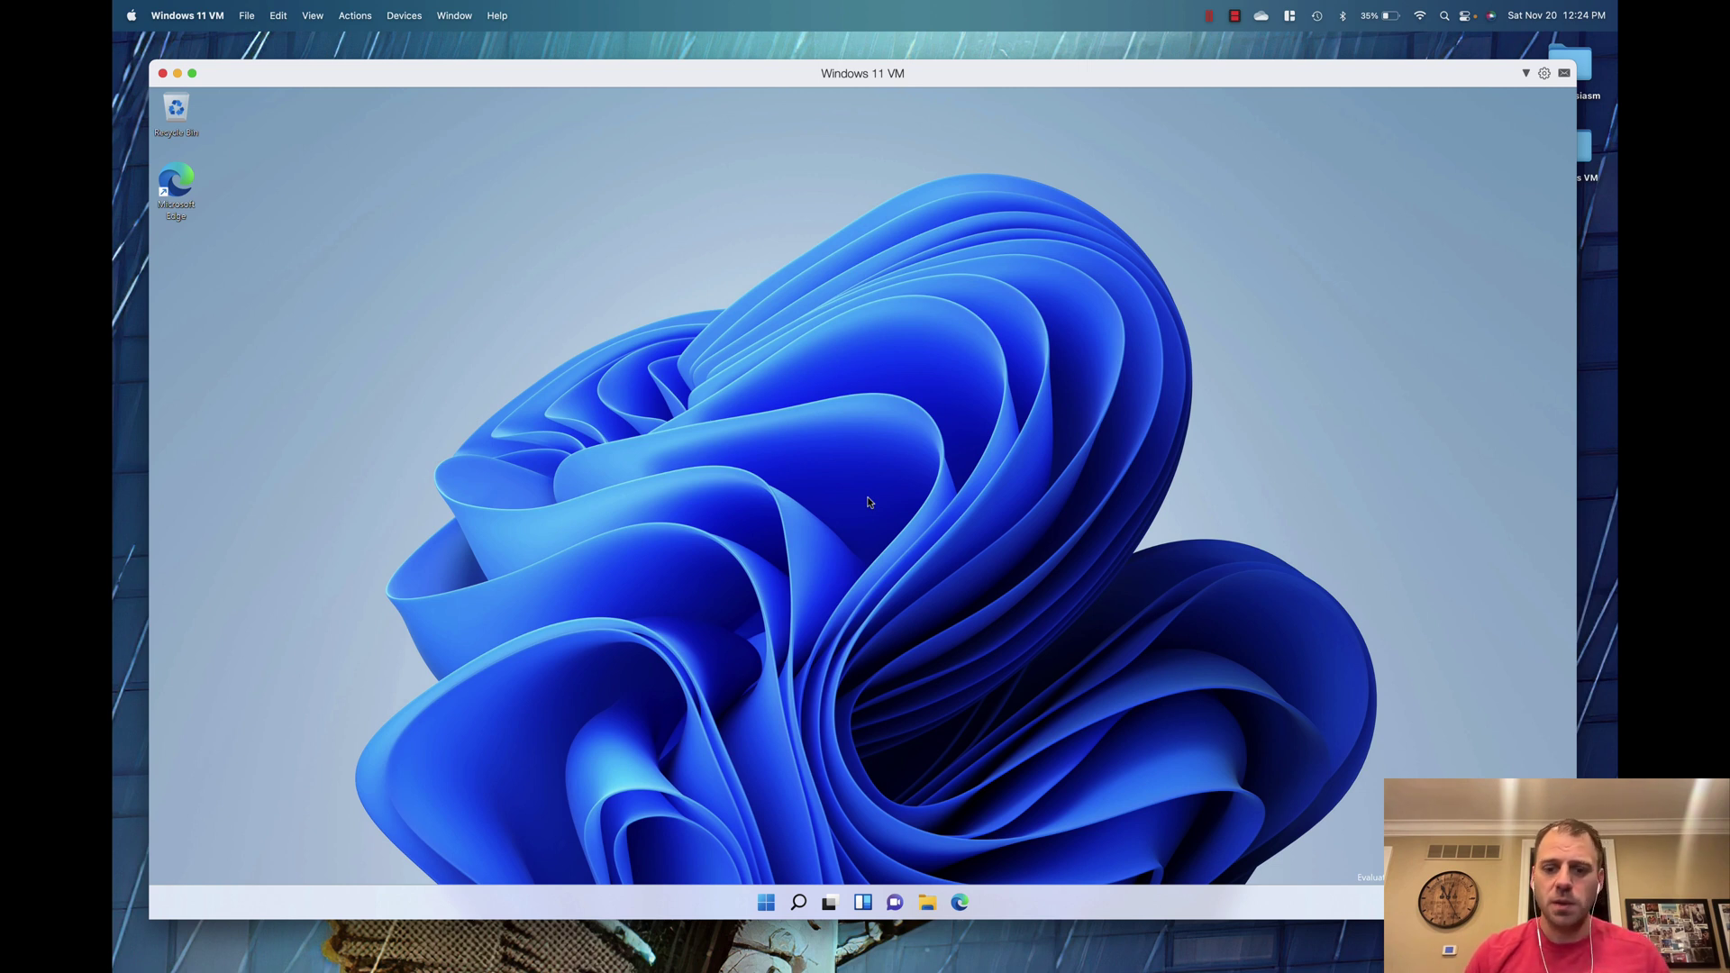
Open the Desktop's Windows VM folder, check the 30.58 GB Windows 11 VM.pvm file, then close the folder
left_click(1588, 205)
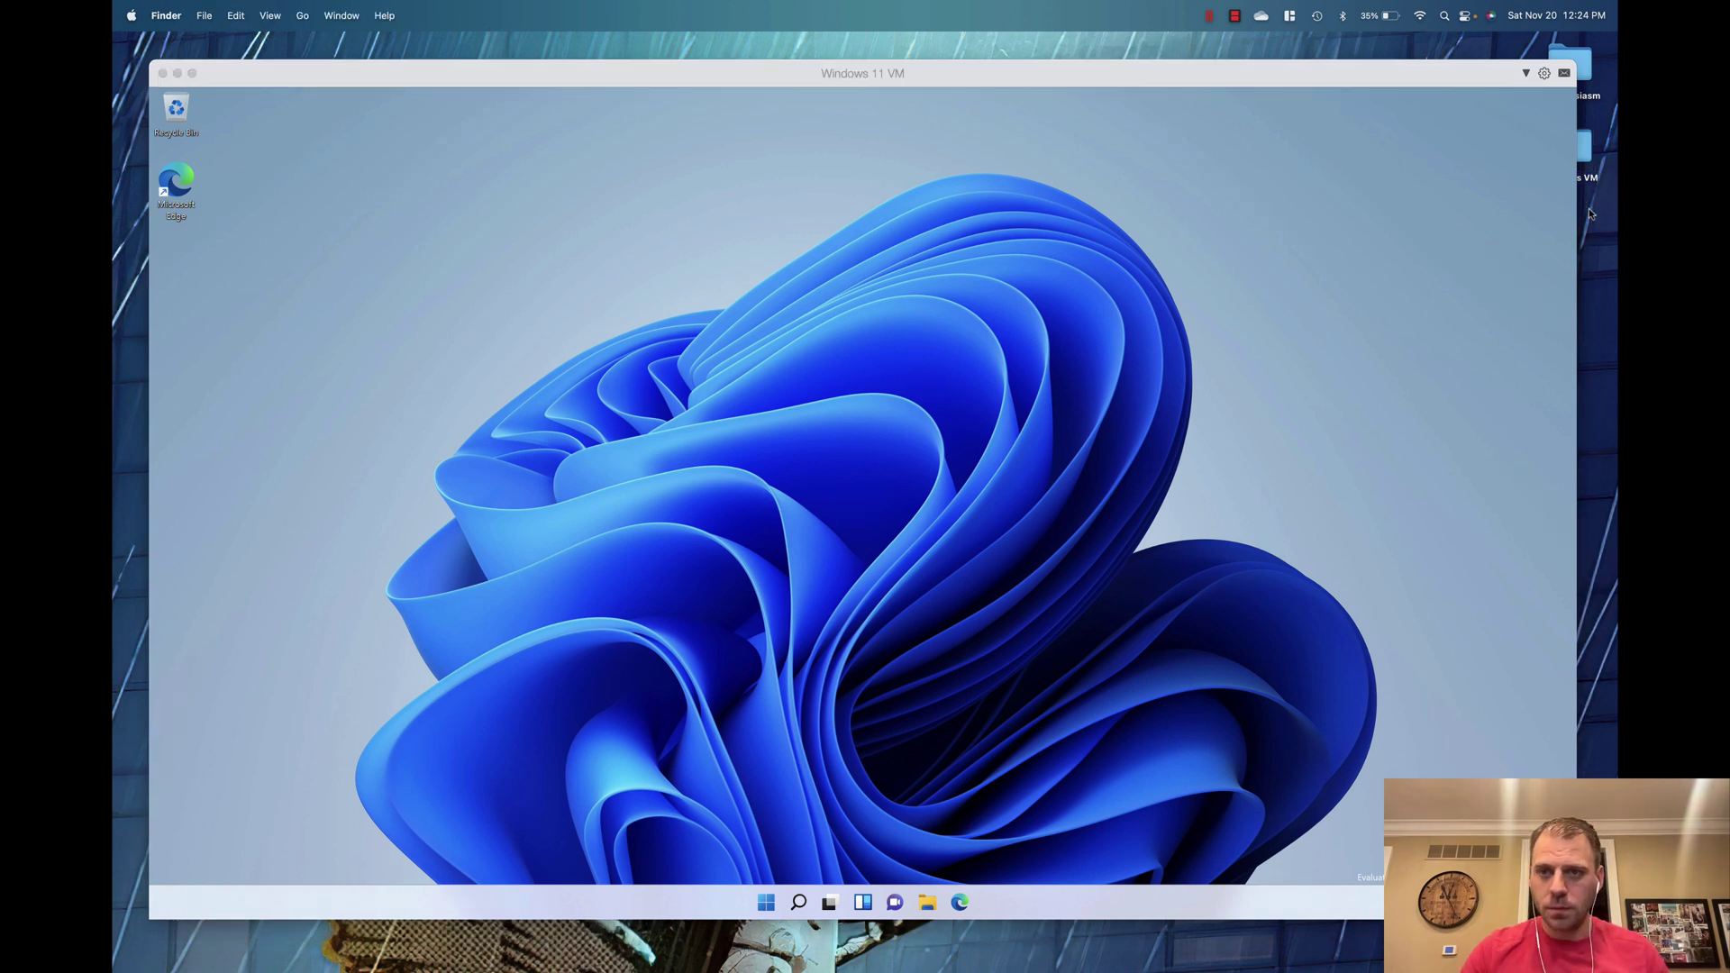
double_click(1575, 155)
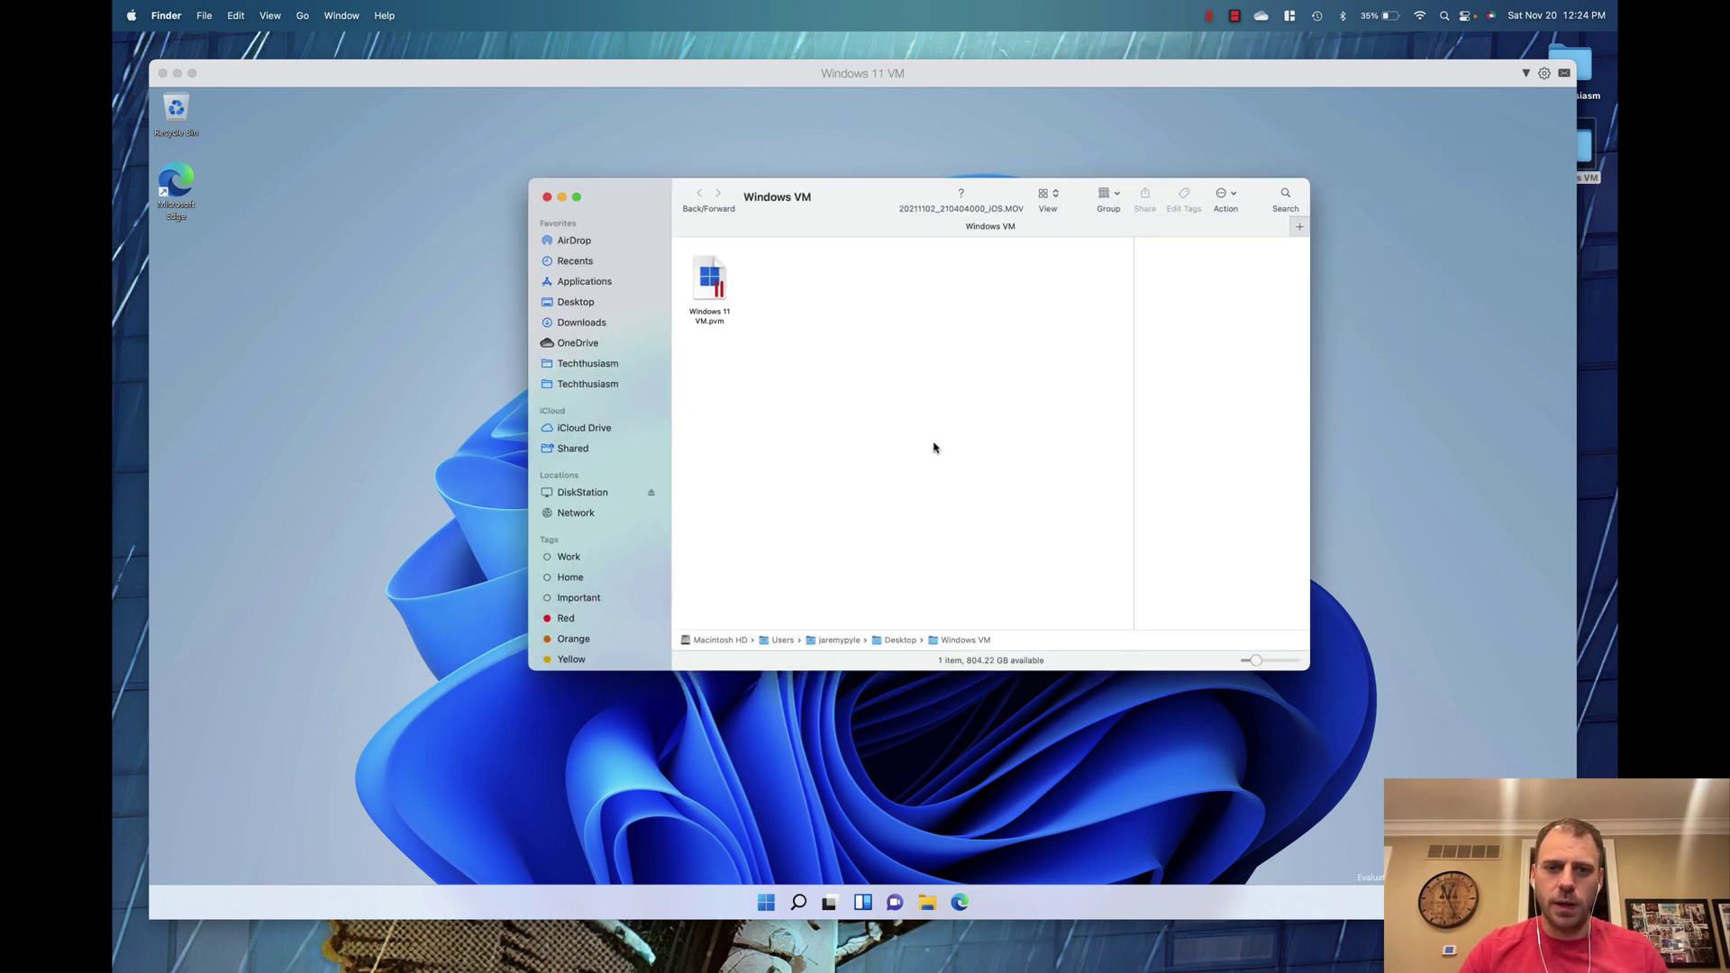
left_click(577, 303)
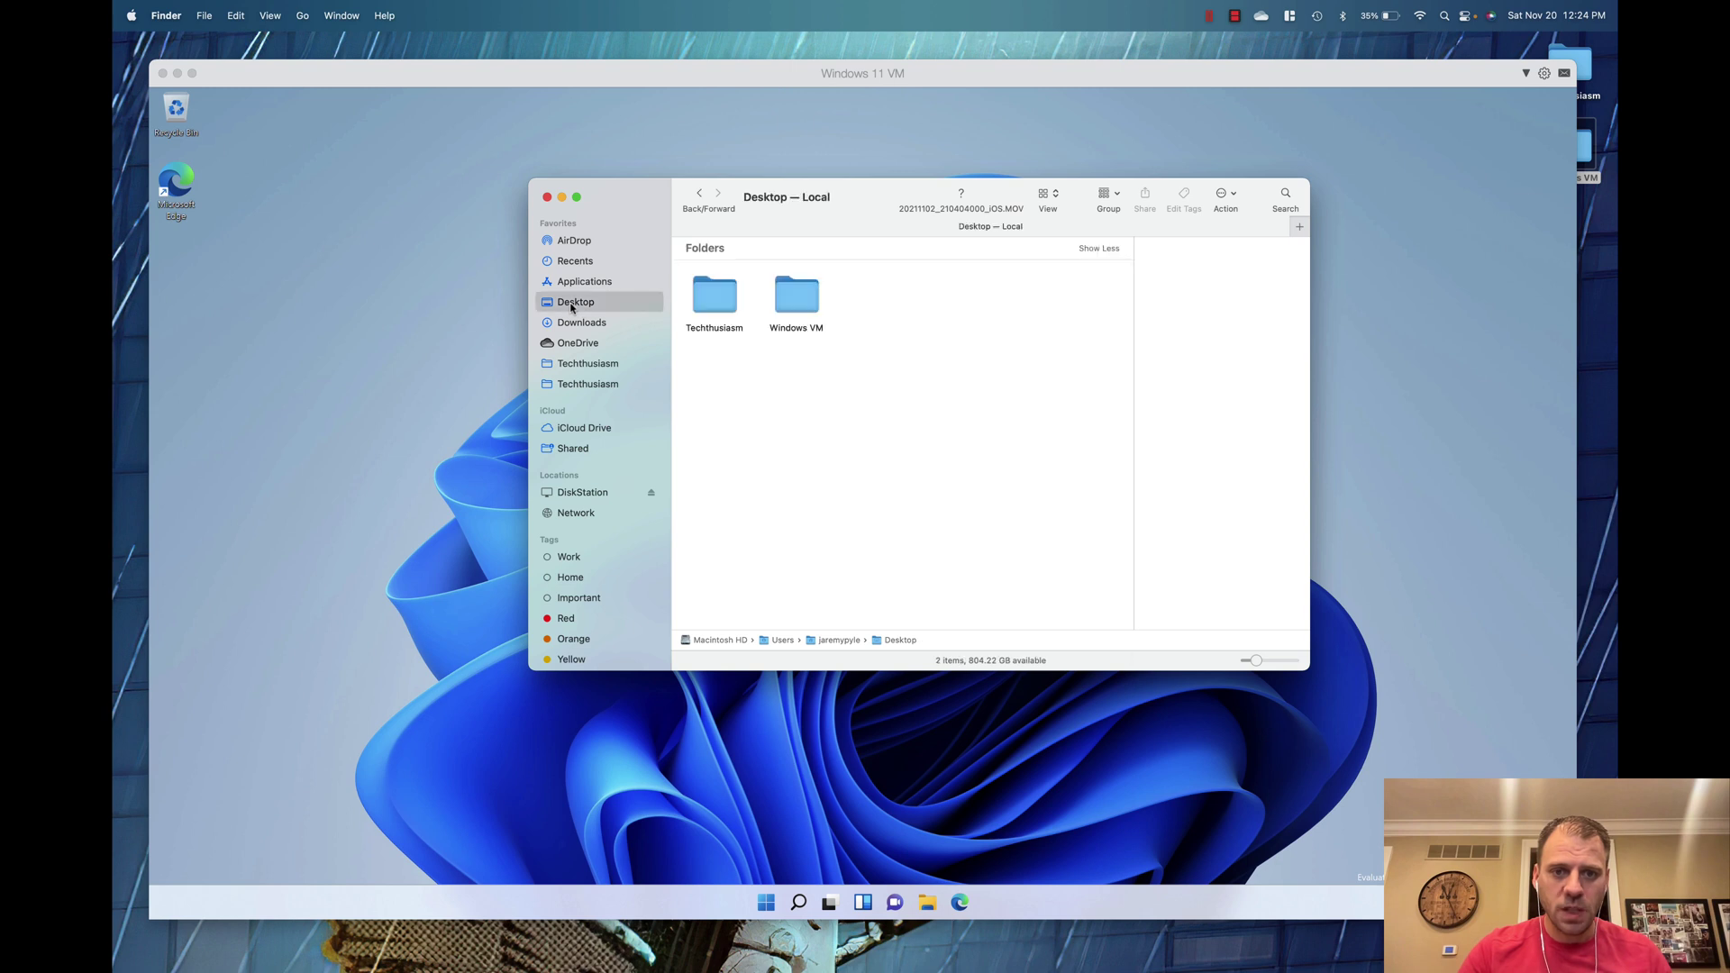
double_click(786, 309)
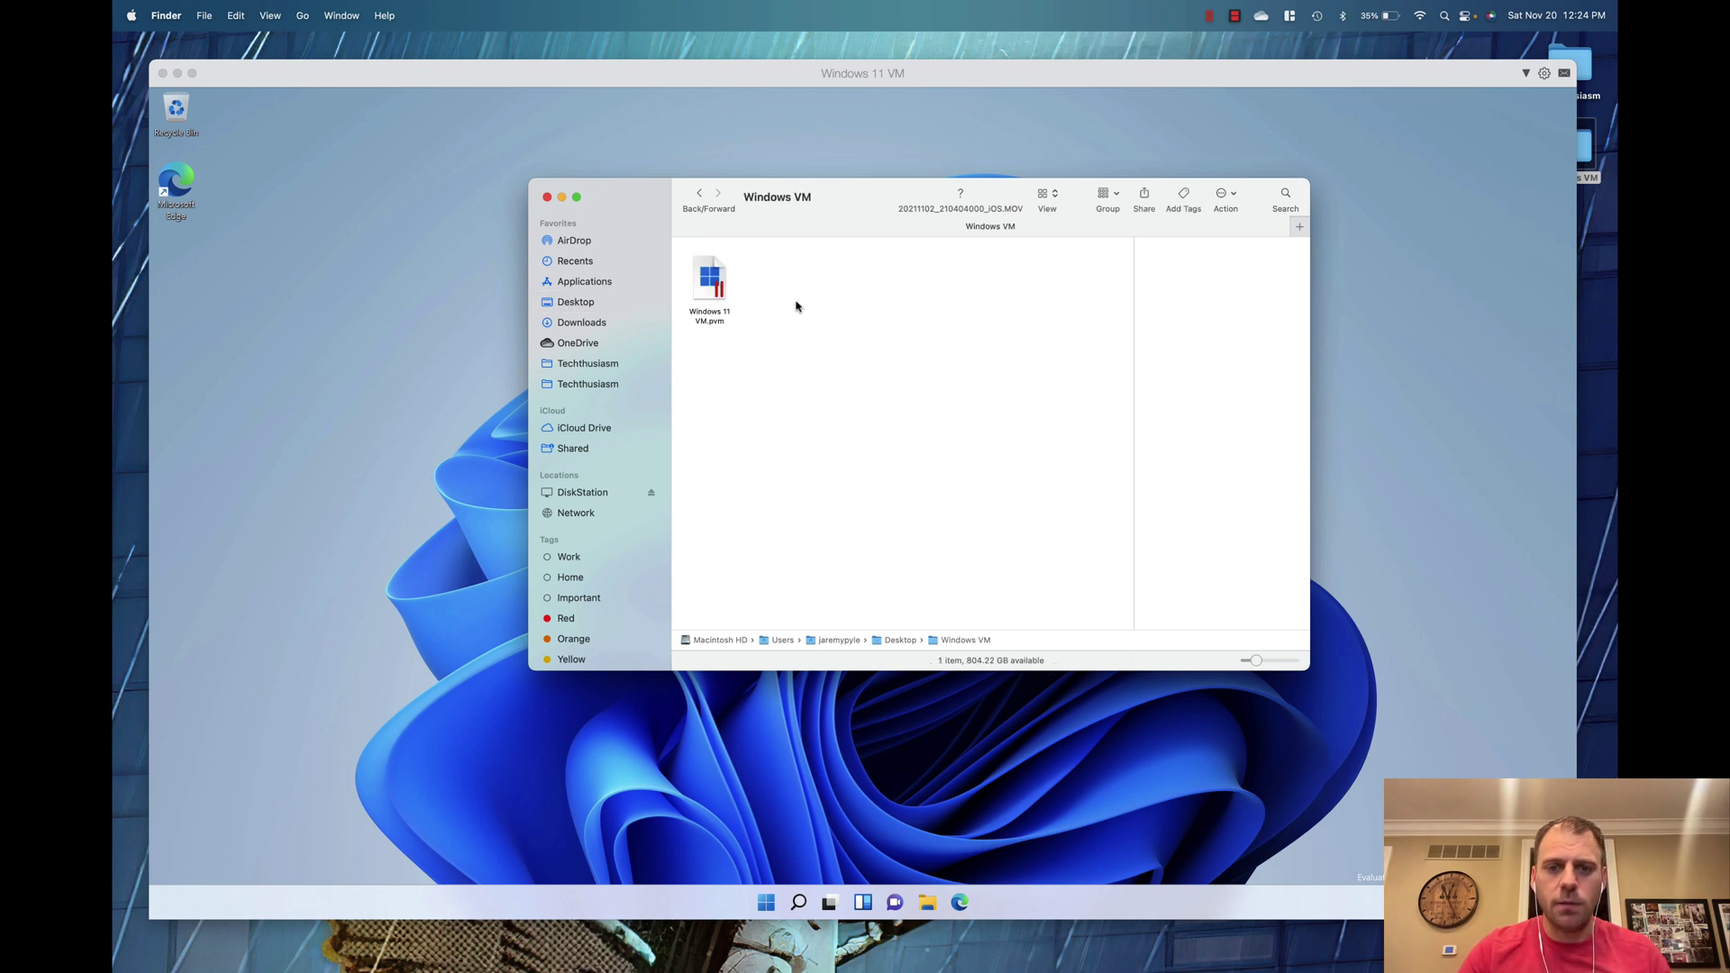
left_click(706, 279)
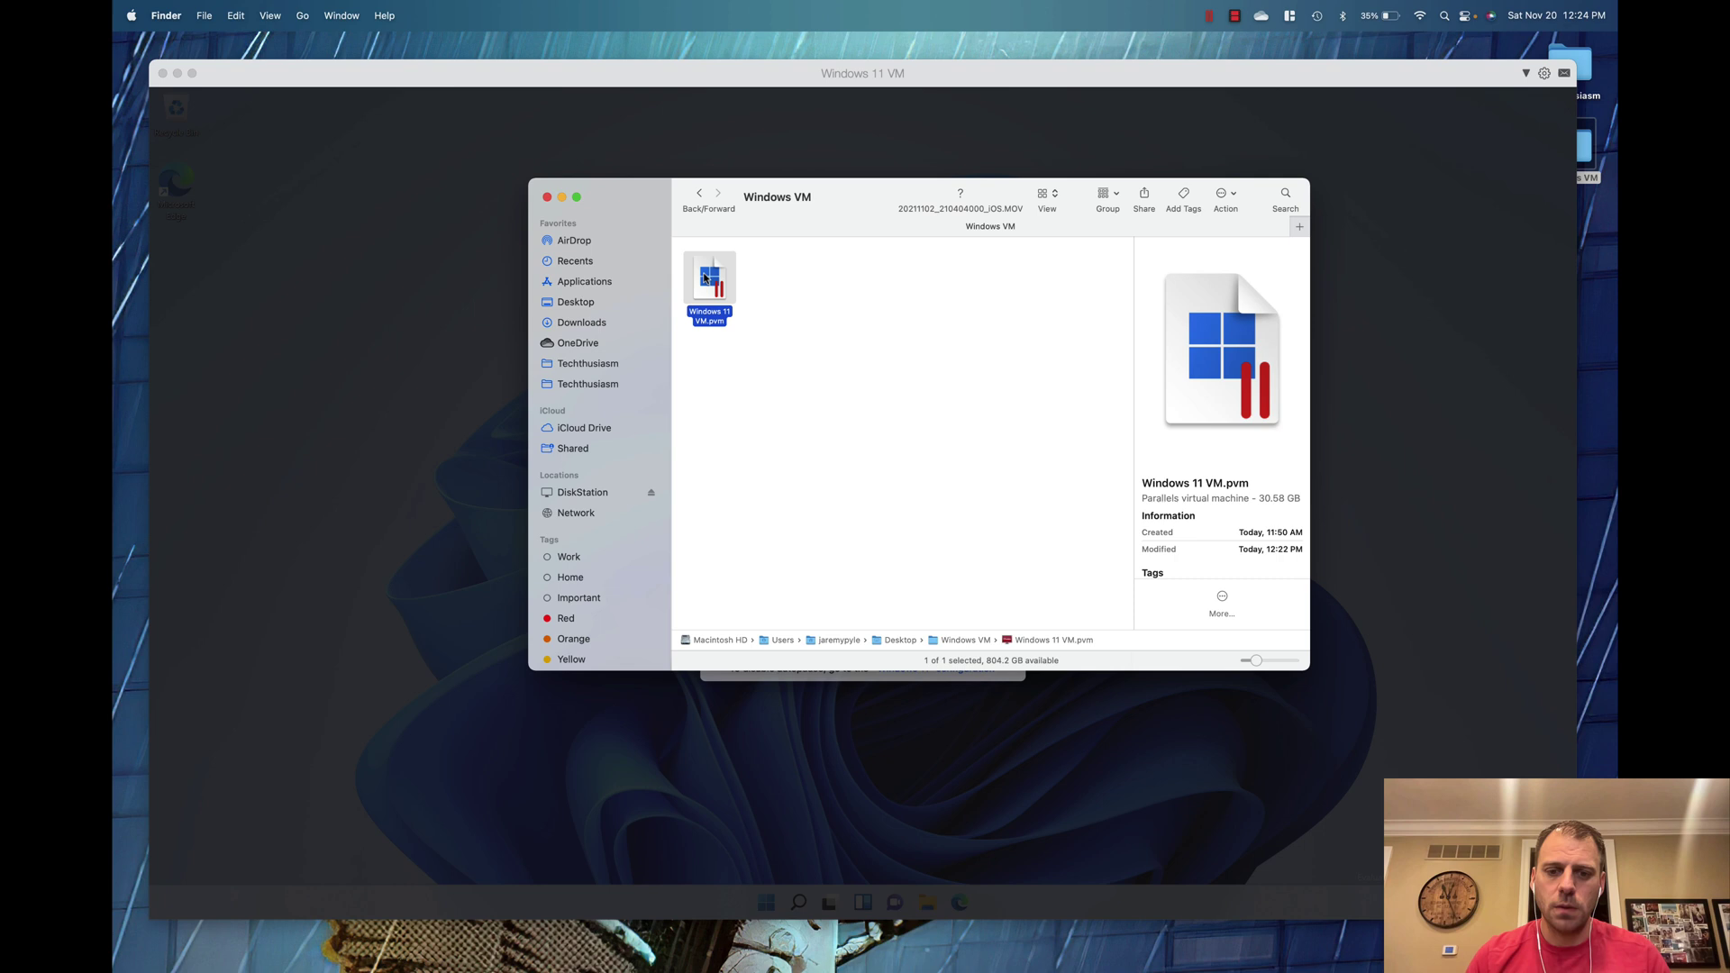
key("super+w")
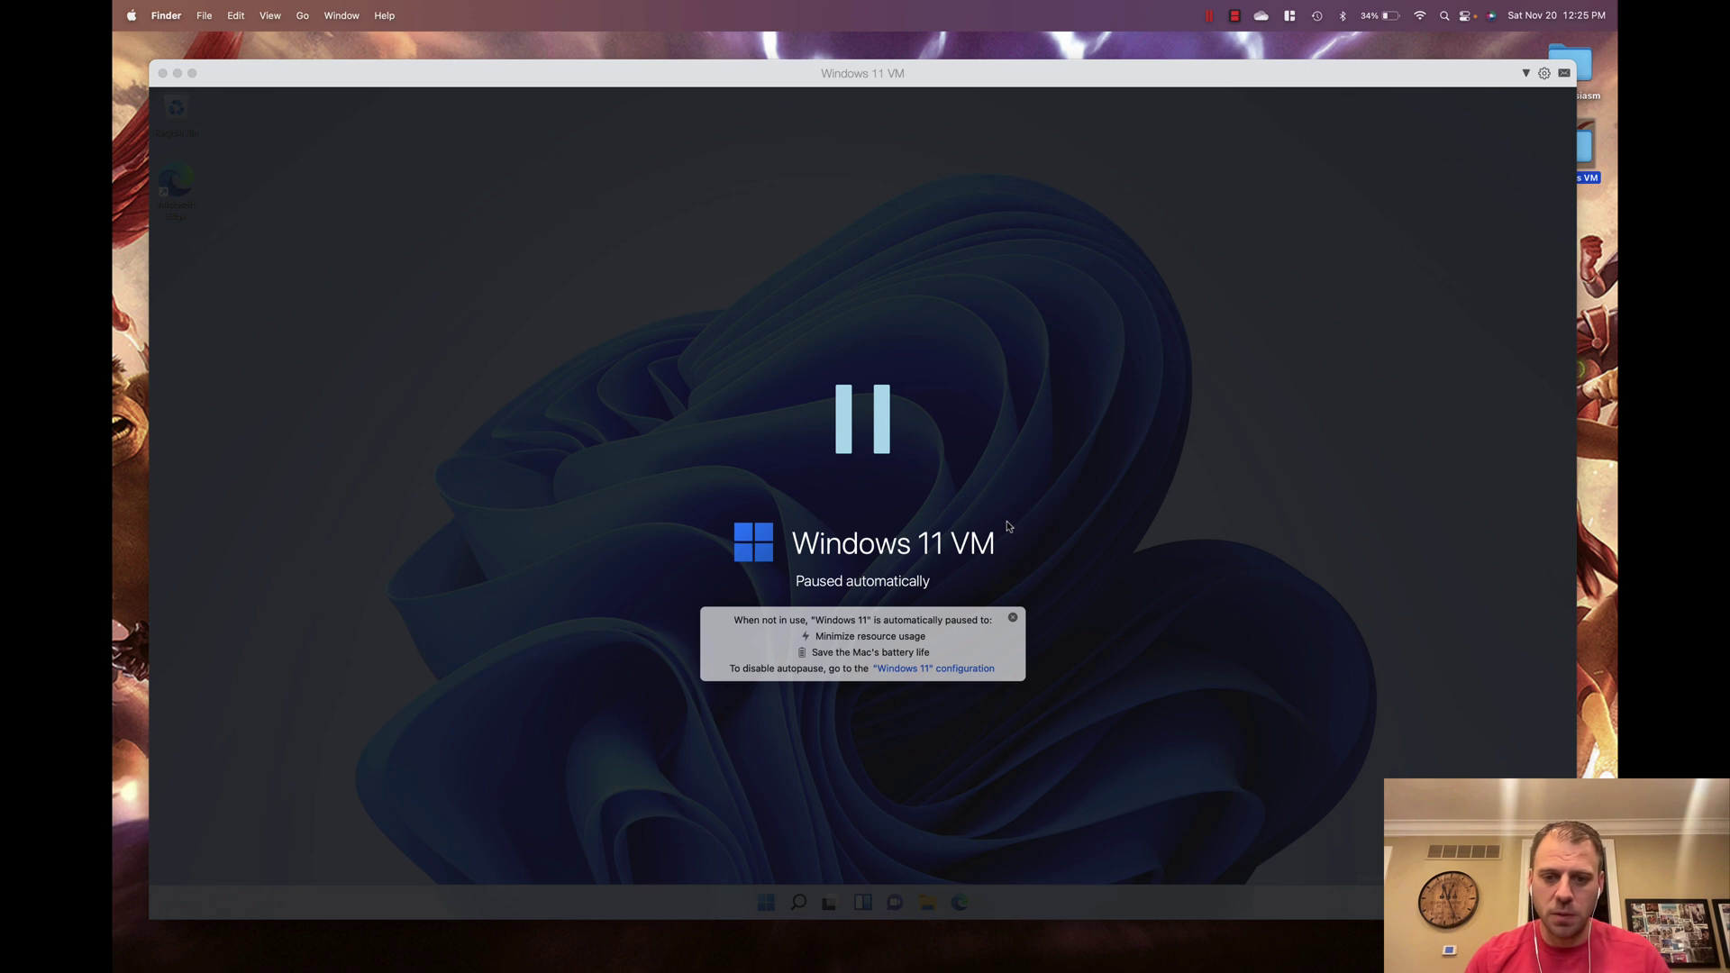
Dismiss the autopause notice and resume the paused Windows 11 VM
left_click(1013, 617)
left_click(1042, 483)
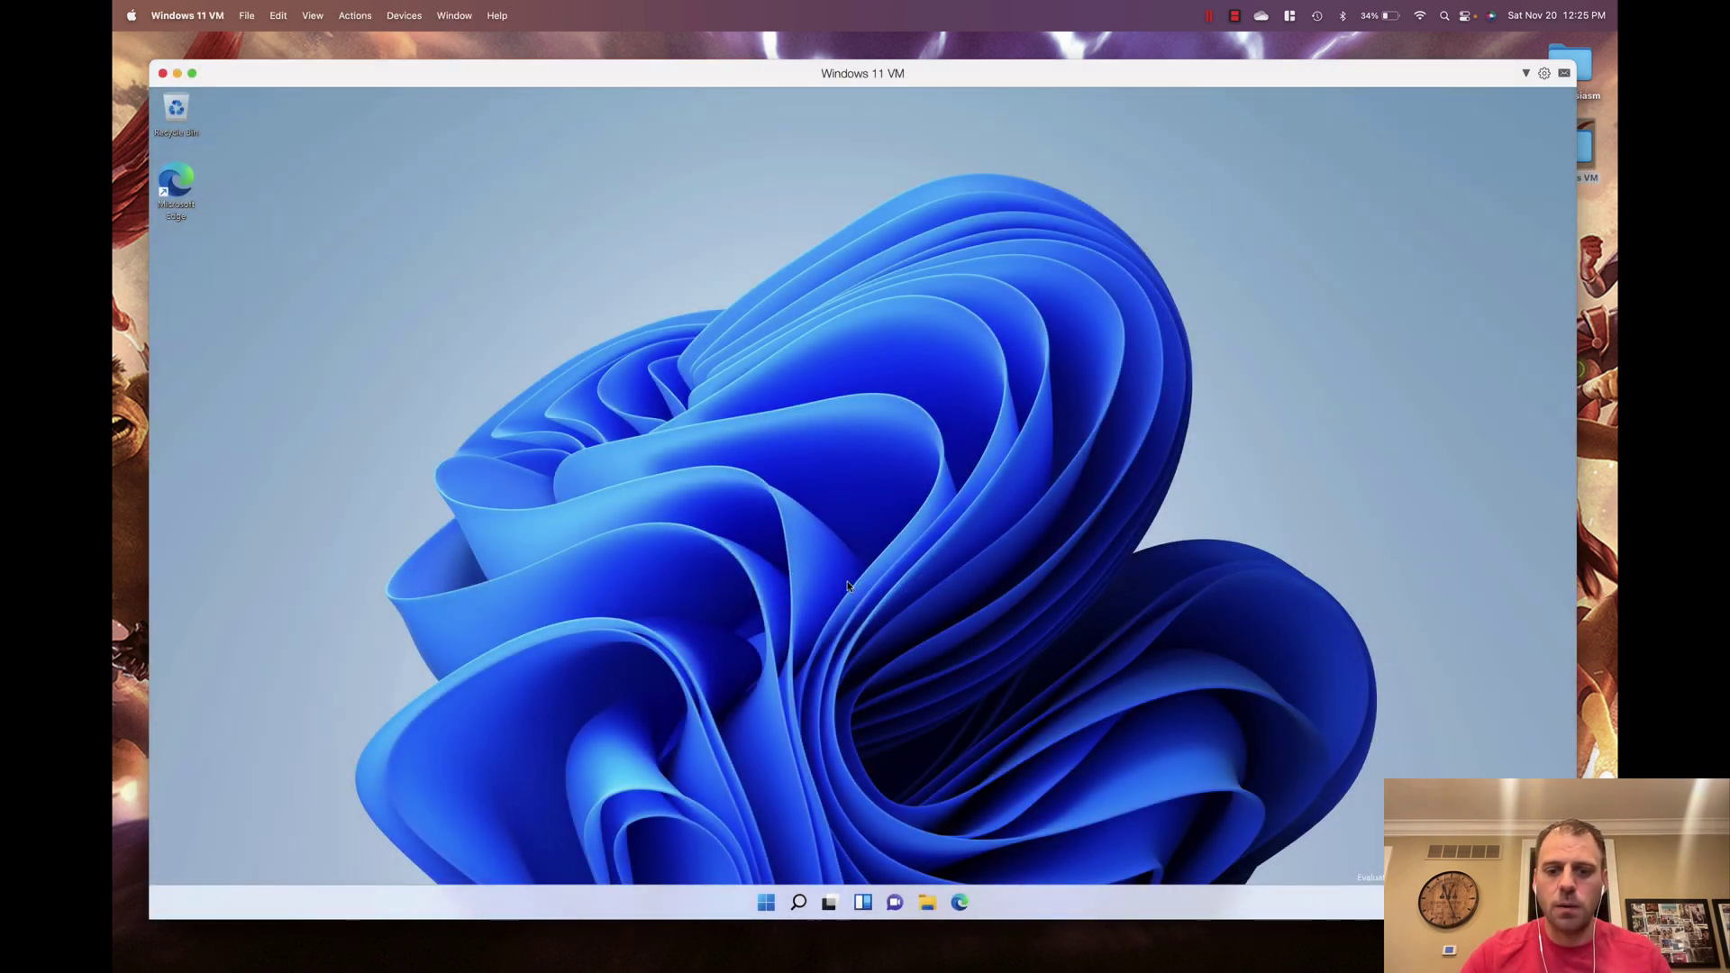